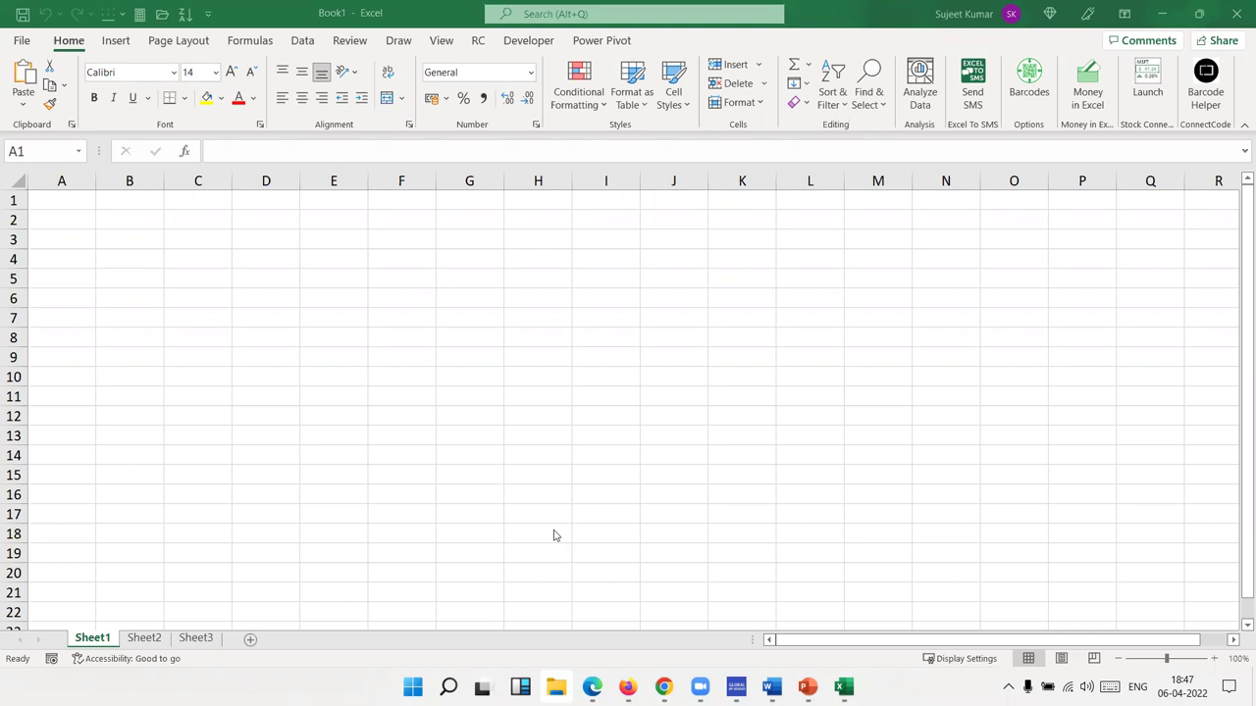
Zoom the blank worksheet in to 190% and select cell B2
{"action": "scroll", "coordinate": [368, 345], "scroll_direction": "up", "scroll_amount": 3}
{"action": "scroll", "coordinate": [344, 315], "scroll_direction": "up", "scroll_amount": 1}
{"action": "scroll", "coordinate": [330, 293], "scroll_direction": "up", "scroll_amount": 2}
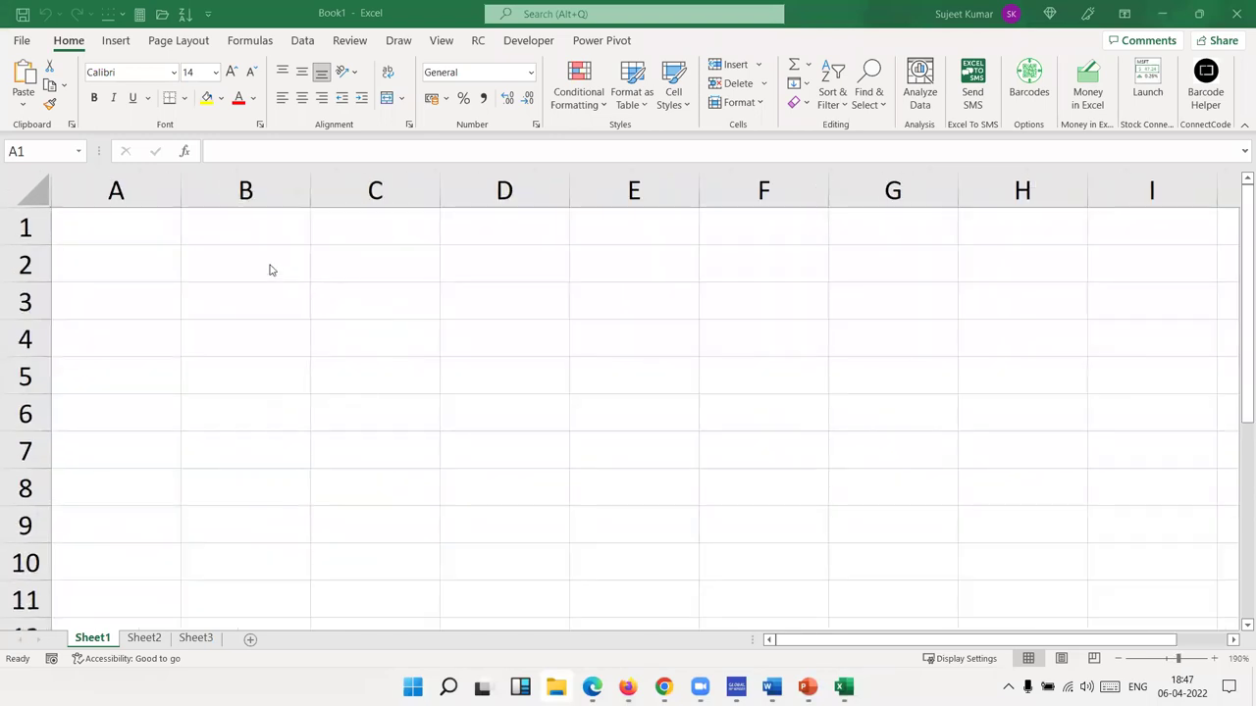
{"action": "left_click", "coordinate": [270, 276]}
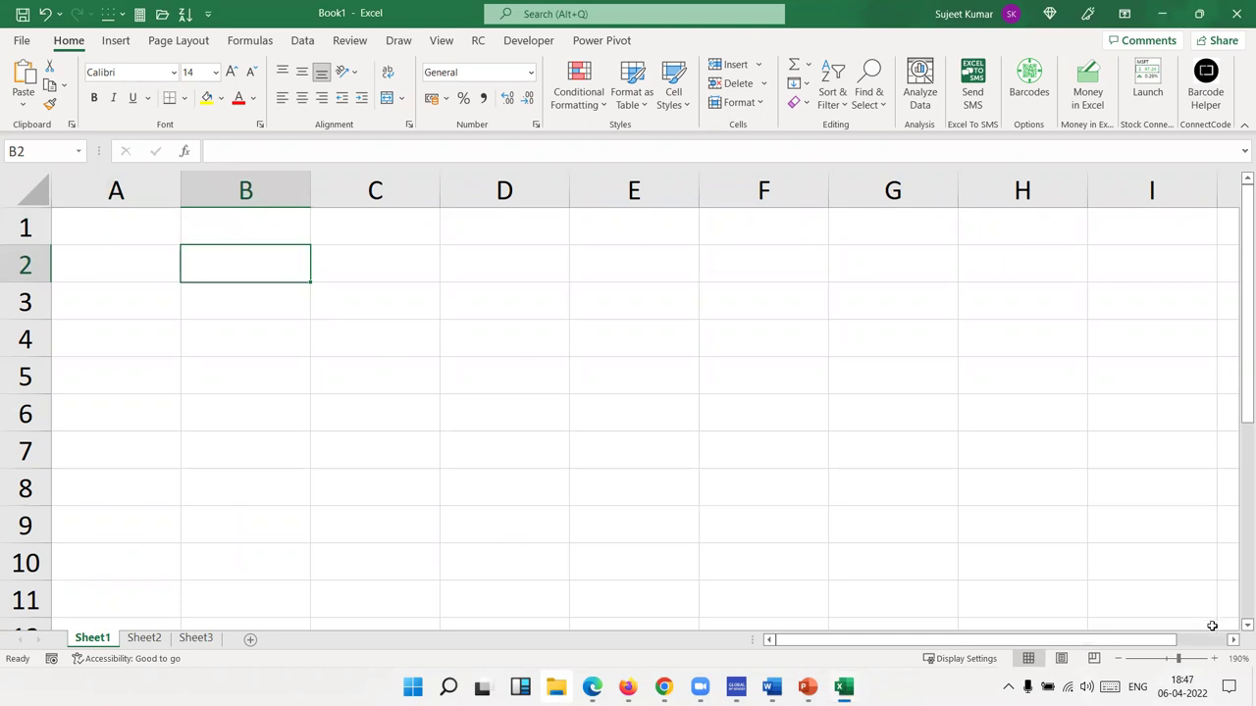
{"action": "mouse_move", "coordinate": [1176, 686]}
Enter 06/04 in B2 and format it to display as 06-Apr-22
{"action": "type", "text": "06/04"}
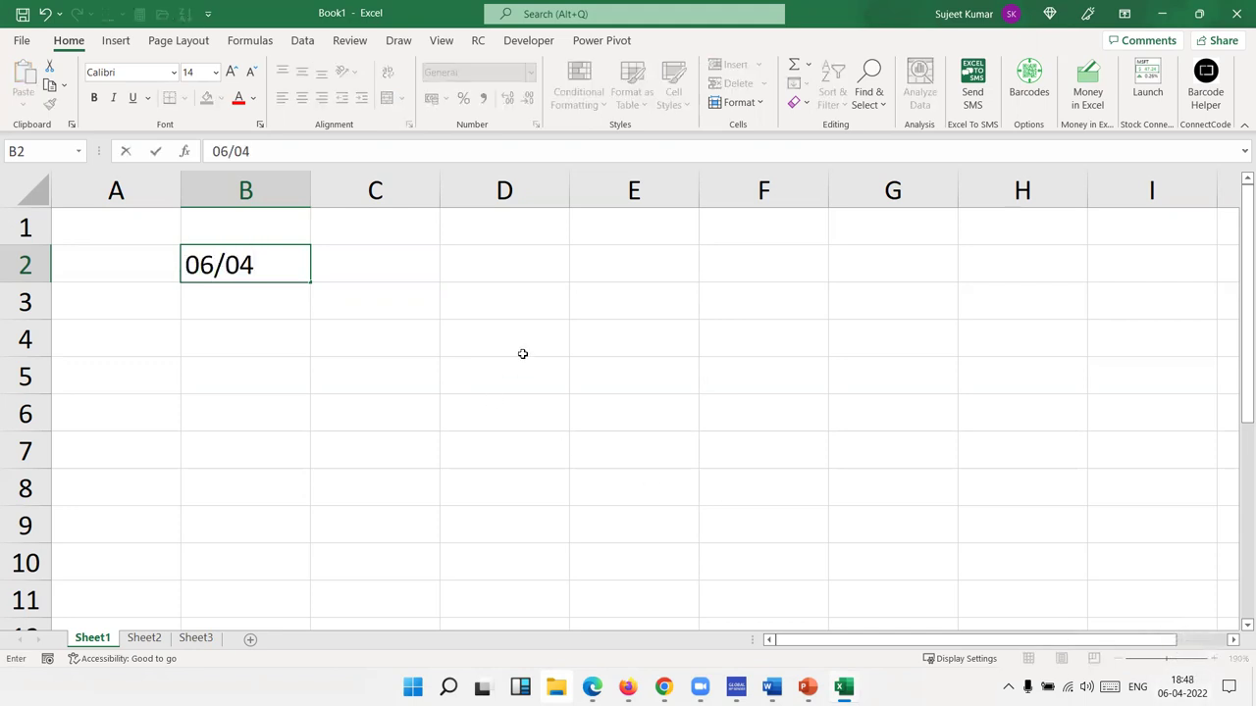
{"action": "key", "text": "Return"}
{"action": "key", "text": "Up"}
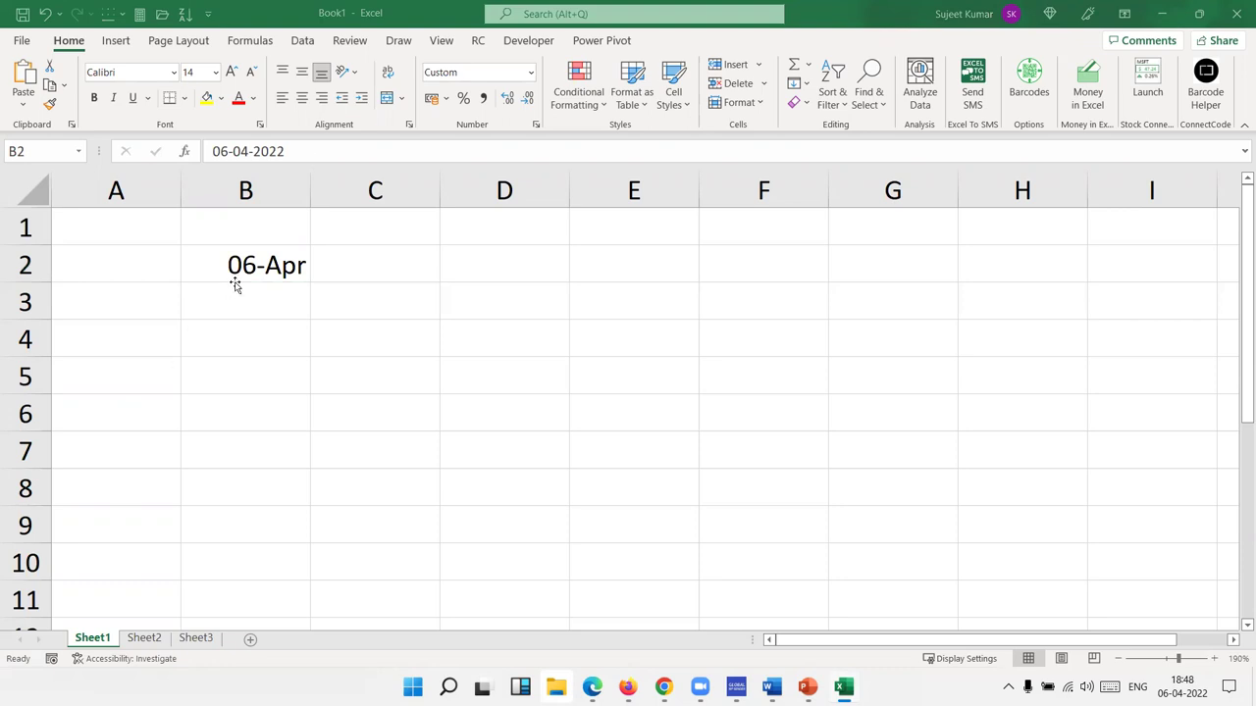
{"action": "left_click", "coordinate": [235, 281]}
{"action": "key", "text": "ctrl+shift+3"}
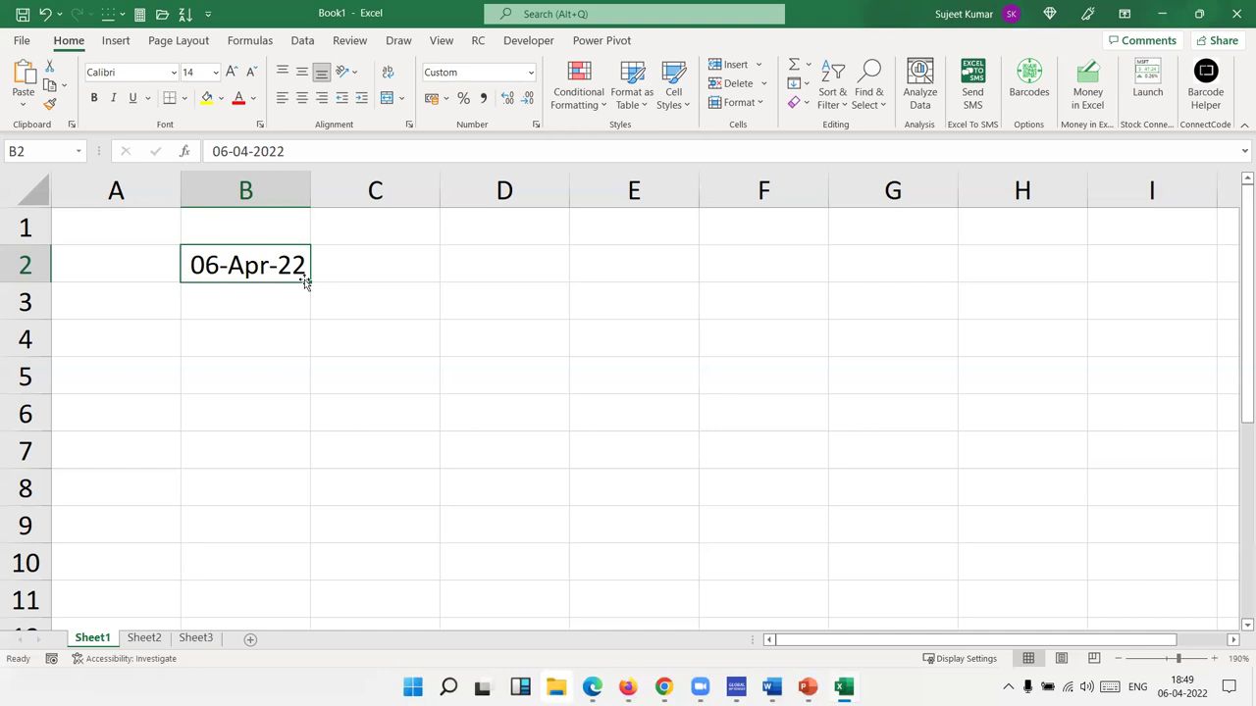
{"action": "key", "text": "Right"}
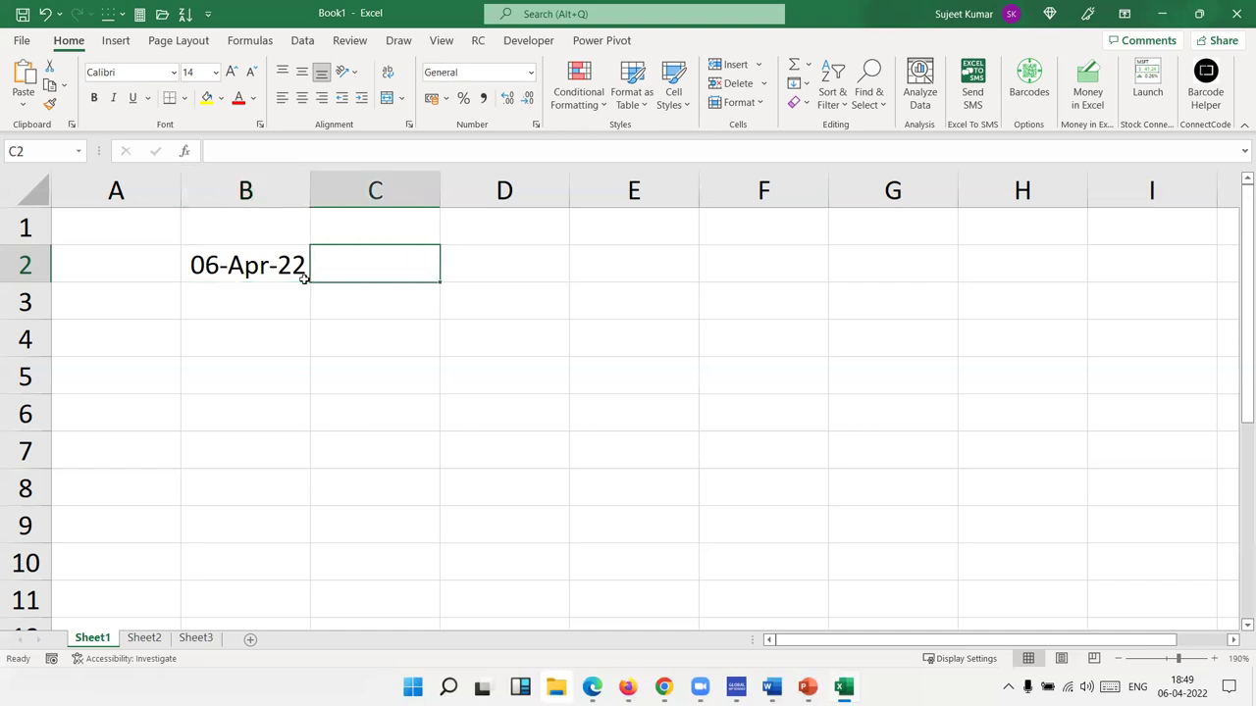
Enter =DATE(2022,4,6) in B3 and check that it returns 06-04-2022
{"action": "key", "text": "Down"}
{"action": "key", "text": "Down"}
{"action": "key", "text": "Left"}
{"action": "key", "text": "Up"}
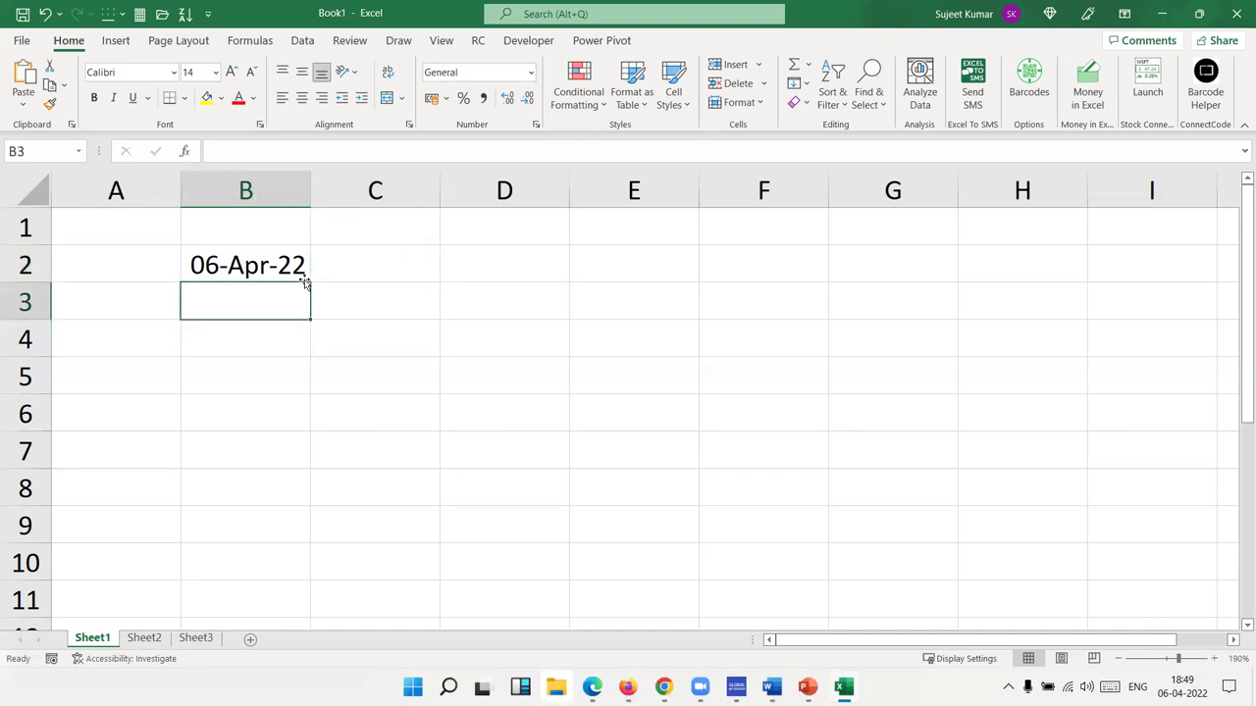
{"action": "type", "text": "=dfa"}
{"action": "key", "text": "BackSpace"}
{"action": "key", "text": "BackSpace"}
{"action": "type", "text": "at"}
{"action": "key", "text": "Tab"}
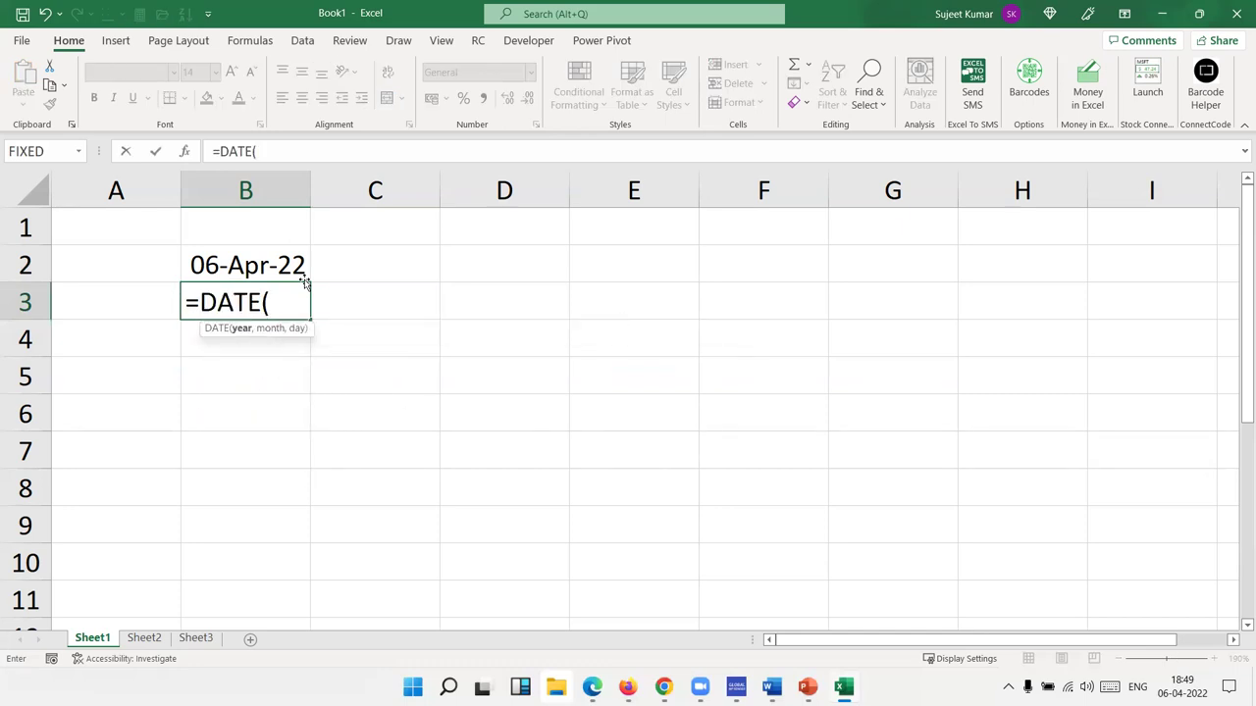
{"action": "type", "text": "2022"}
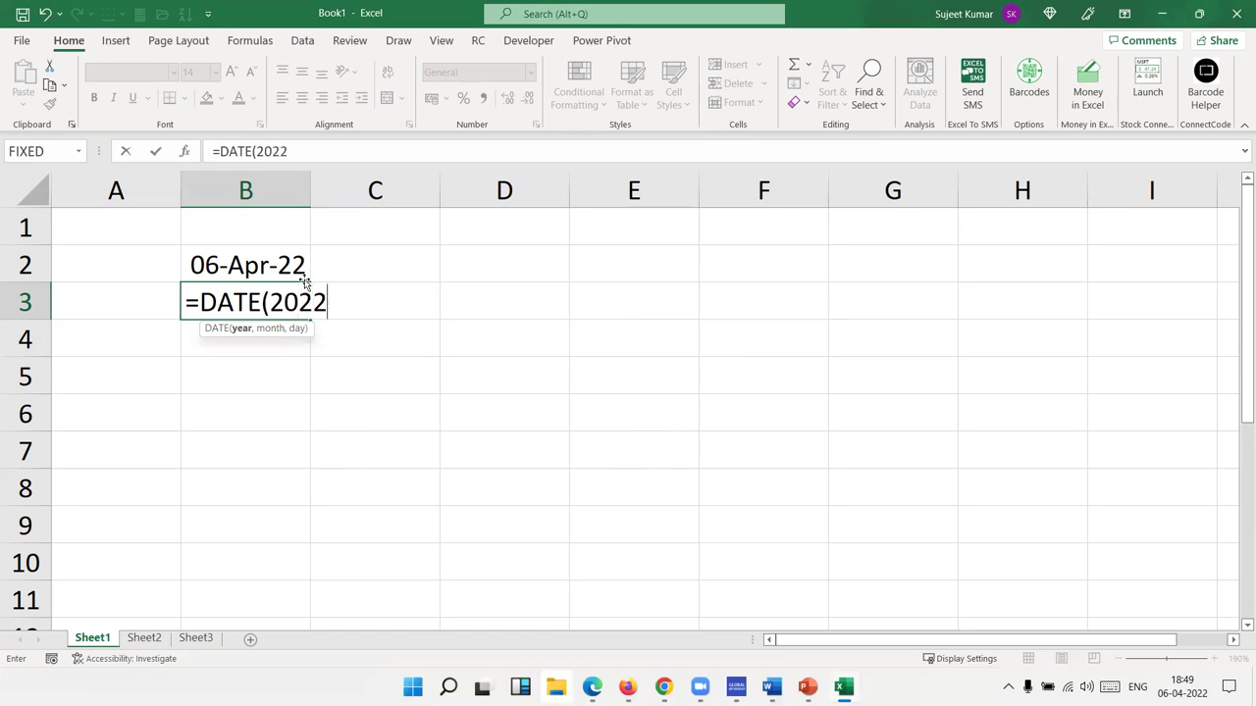
{"action": "type", "text": ",06"}
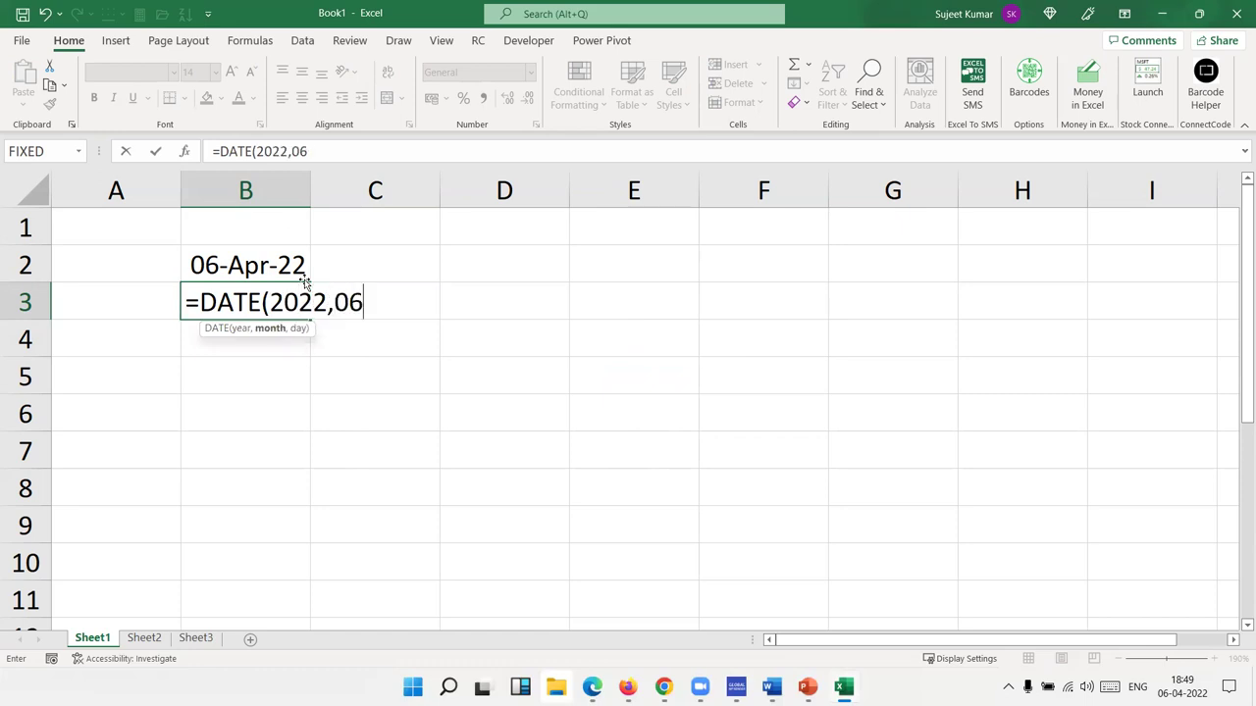
{"action": "key", "text": "BackSpace"}
{"action": "key", "text": "BackSpace"}
{"action": "type", "text": "04"}
{"action": "type", "text": ",22"}
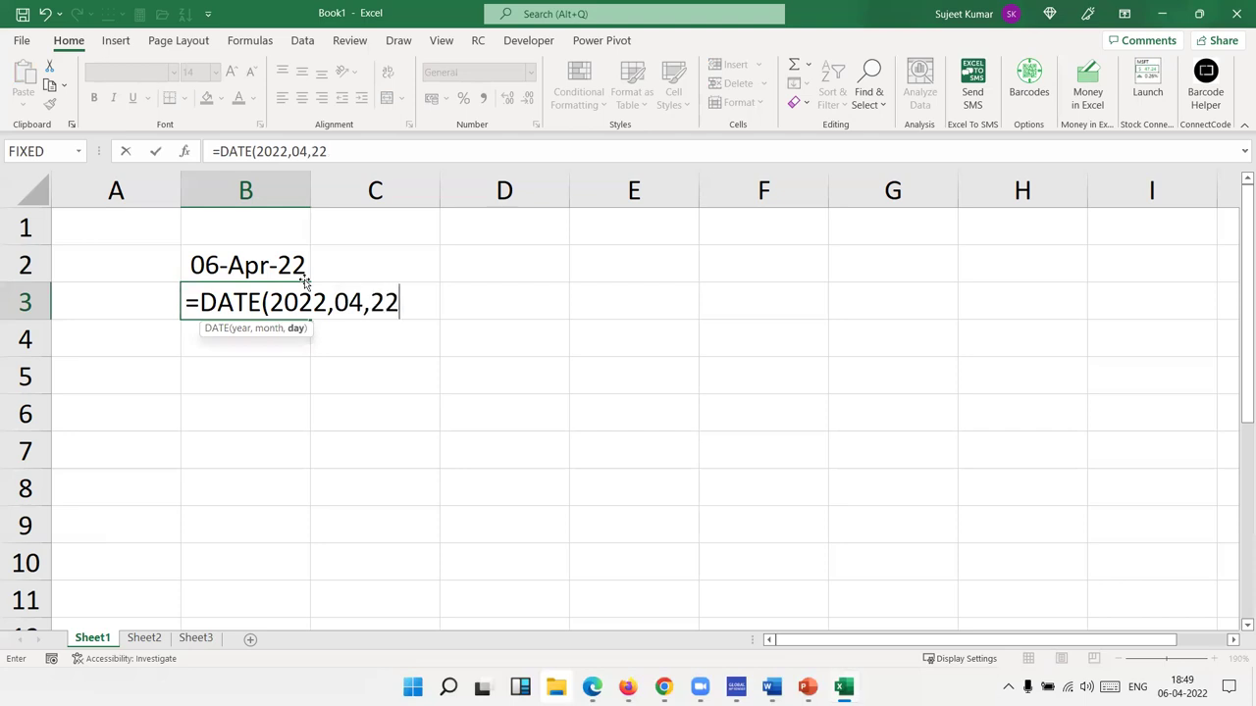
{"action": "key", "text": "BackSpace"}
{"action": "key", "text": "BackSpace"}
{"action": "type", "text": "06"}
{"action": "key", "text": "Return"}
{"action": "key", "text": "Up"}
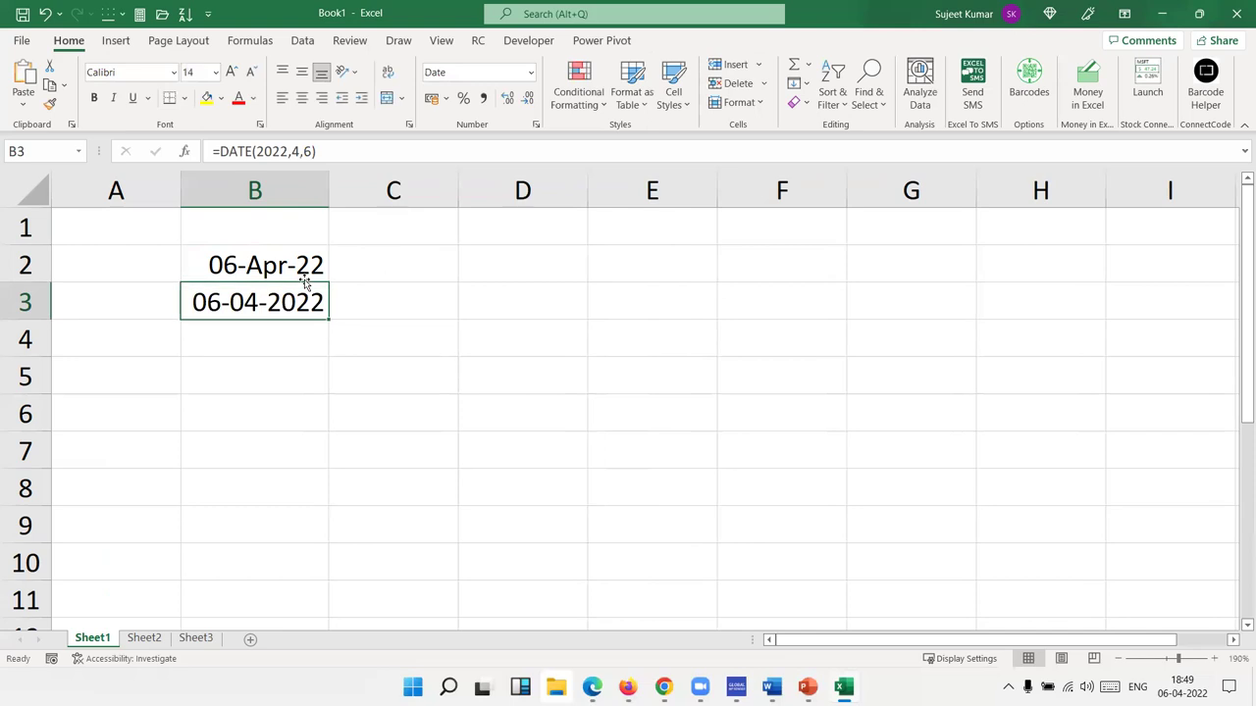
{"action": "key", "text": "F2"}
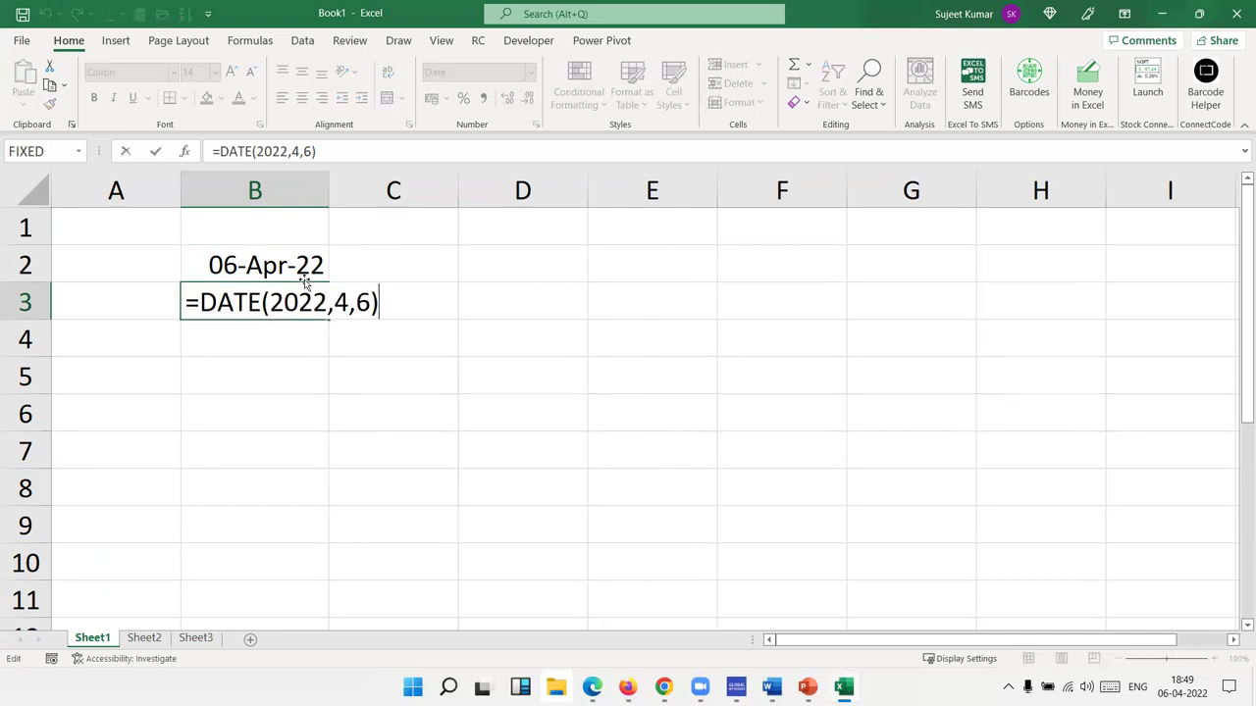
{"action": "key", "text": "Escape"}
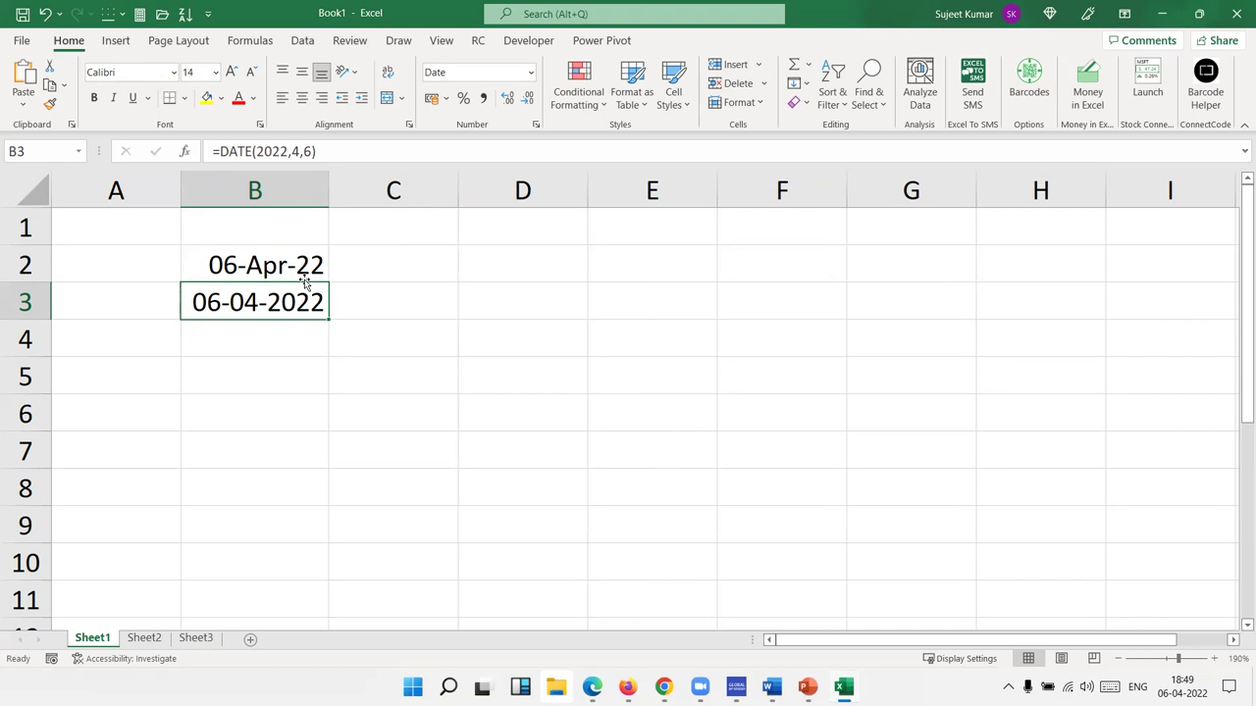
Extract B2's year and month into C2 and D2 with =YEAR(B2) and =MONTH(B2)
{"action": "left_click", "coordinate": [304, 280]}
{"action": "key", "text": "Right"}
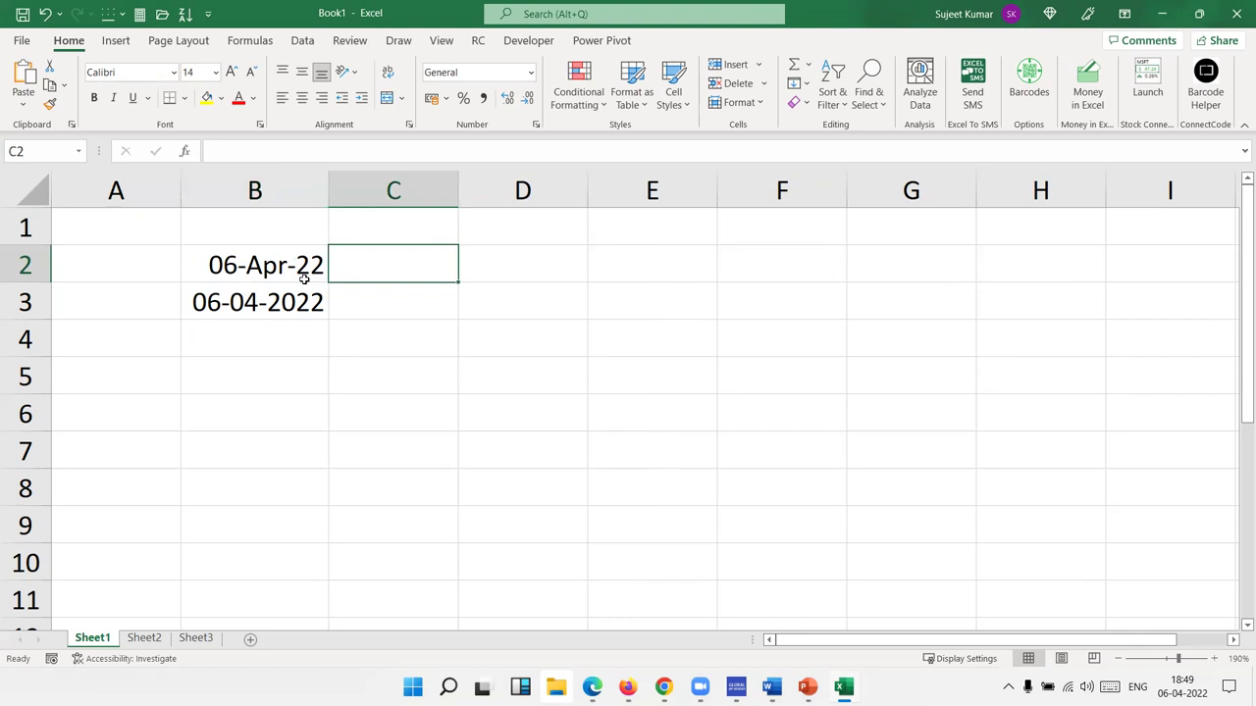
{"action": "type", "text": "="}
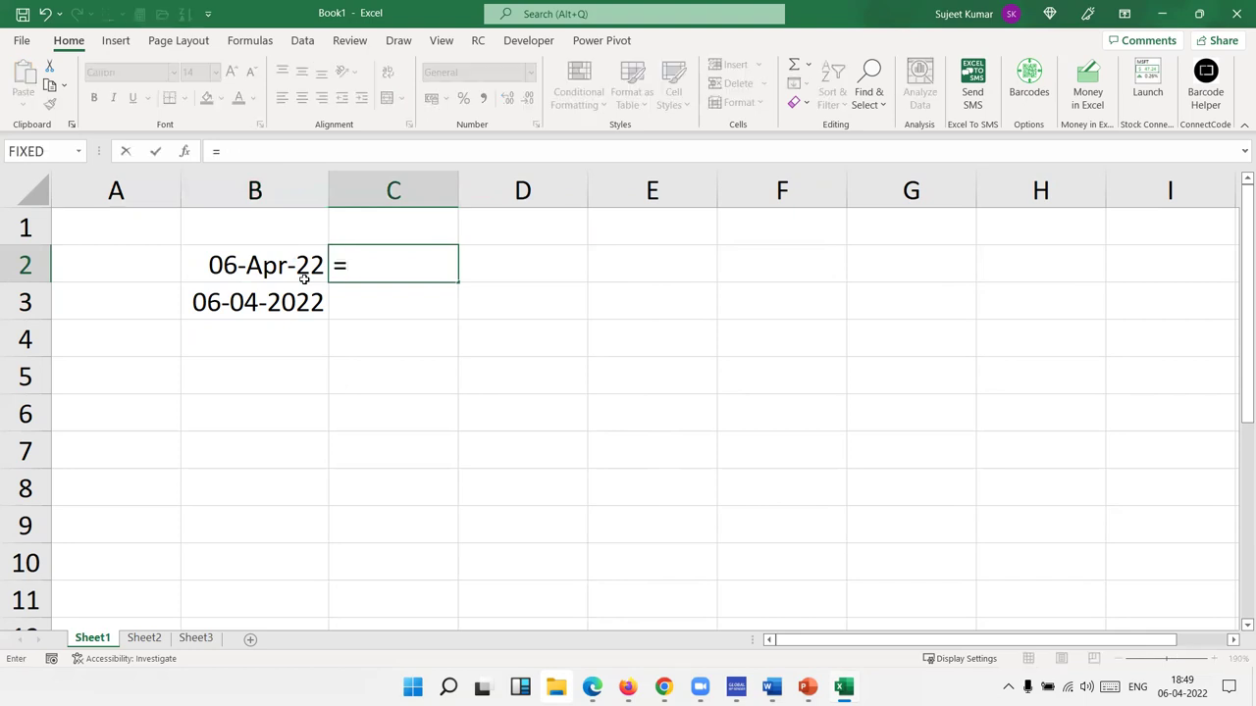
{"action": "type", "text": "yea"}
{"action": "key", "text": "Tab"}
{"action": "left_click", "coordinate": [304, 280]}
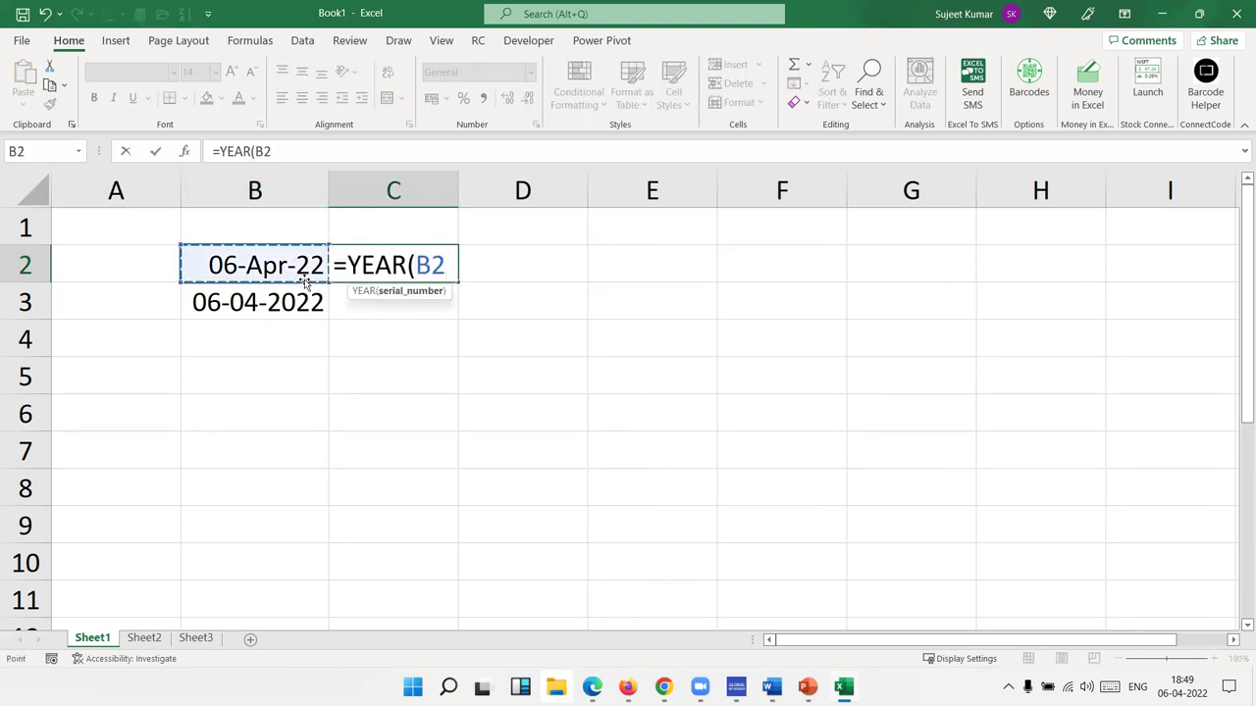
{"action": "key", "text": "Return"}
{"action": "key", "text": "Up"}
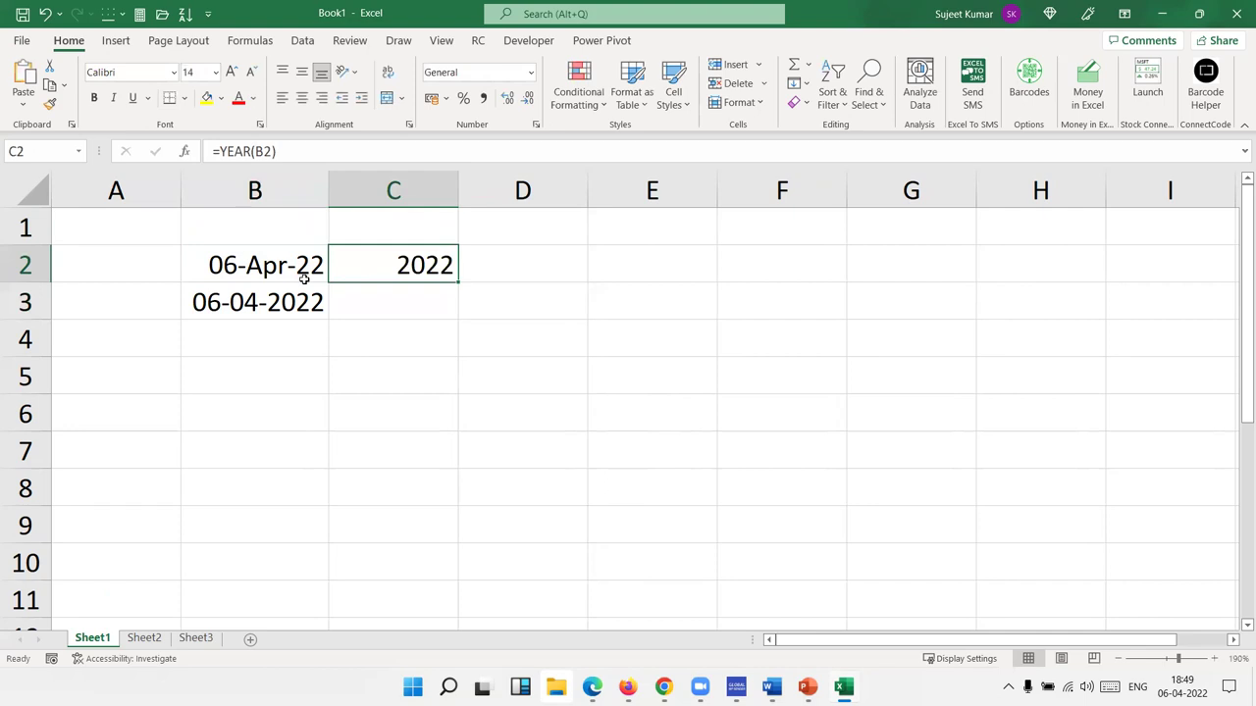
{"action": "key", "text": "Right"}
{"action": "type", "text": "=mon"}
{"action": "key", "text": "Tab"}
{"action": "left_click", "coordinate": [304, 279]}
{"action": "key", "text": "Return"}
{"action": "key", "text": "Up"}
Extract B2's day into E2 with =DAY(B2)
{"action": "key", "text": "Right"}
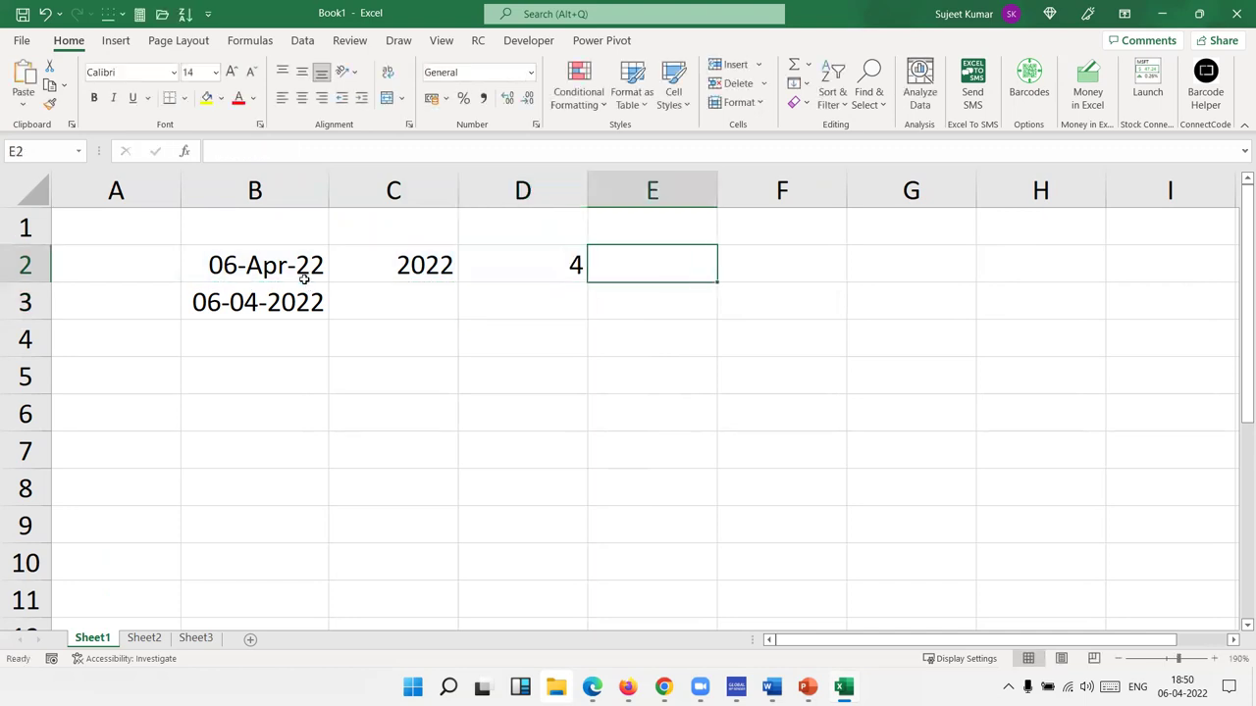
{"action": "type", "text": "=date"}
{"action": "key", "text": "Tab"}
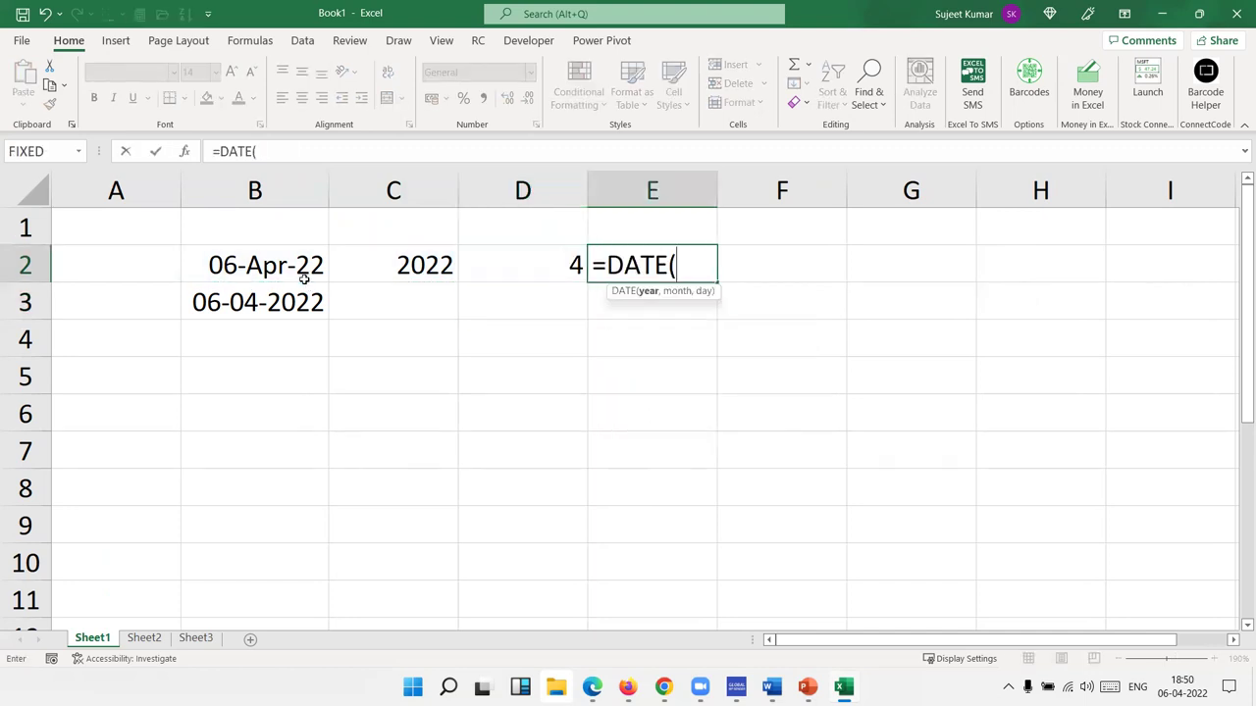
{"action": "key", "text": "Left"}
{"action": "key", "text": "Left"}
{"action": "key", "text": "BackSpace"}
{"action": "key", "text": "BackSpace"}
{"action": "key", "text": "BackSpace"}
{"action": "key", "text": "BackSpace"}
{"action": "key", "text": "BackSpace"}
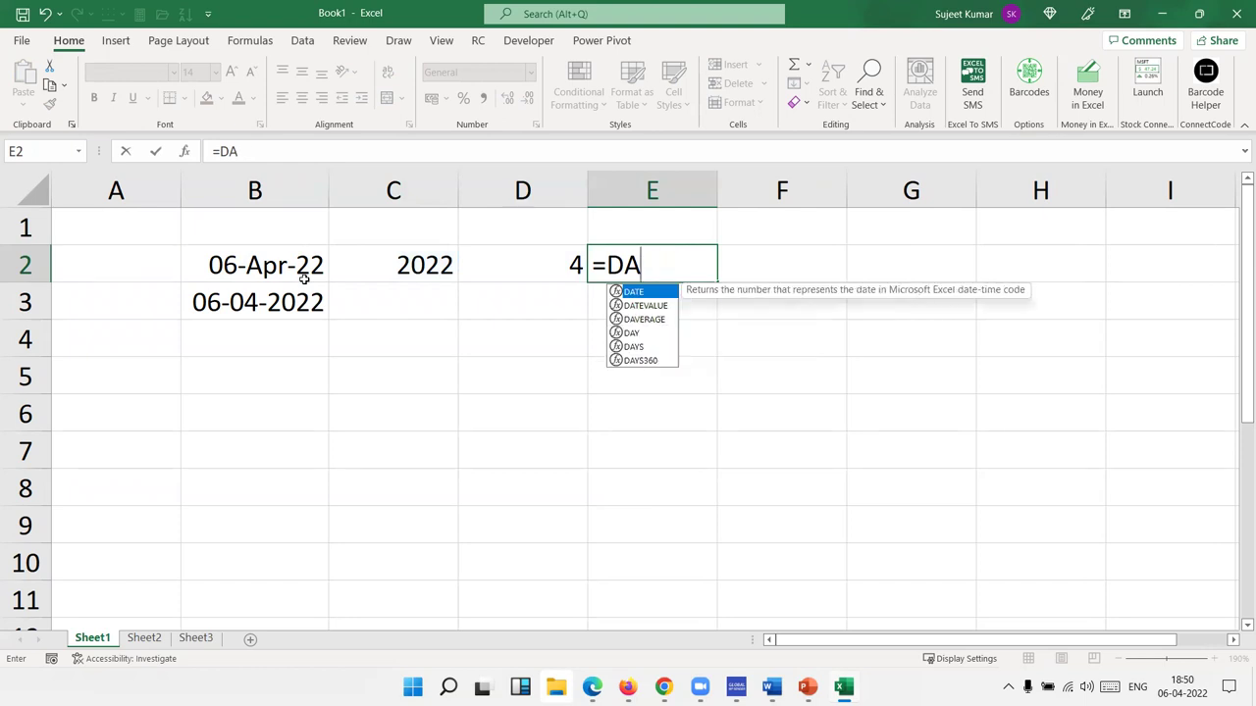
{"action": "type", "text": "y"}
{"action": "key", "text": "Tab"}
{"action": "key", "text": "Left"}
{"action": "key", "text": "Left"}
{"action": "key", "text": "Left"}
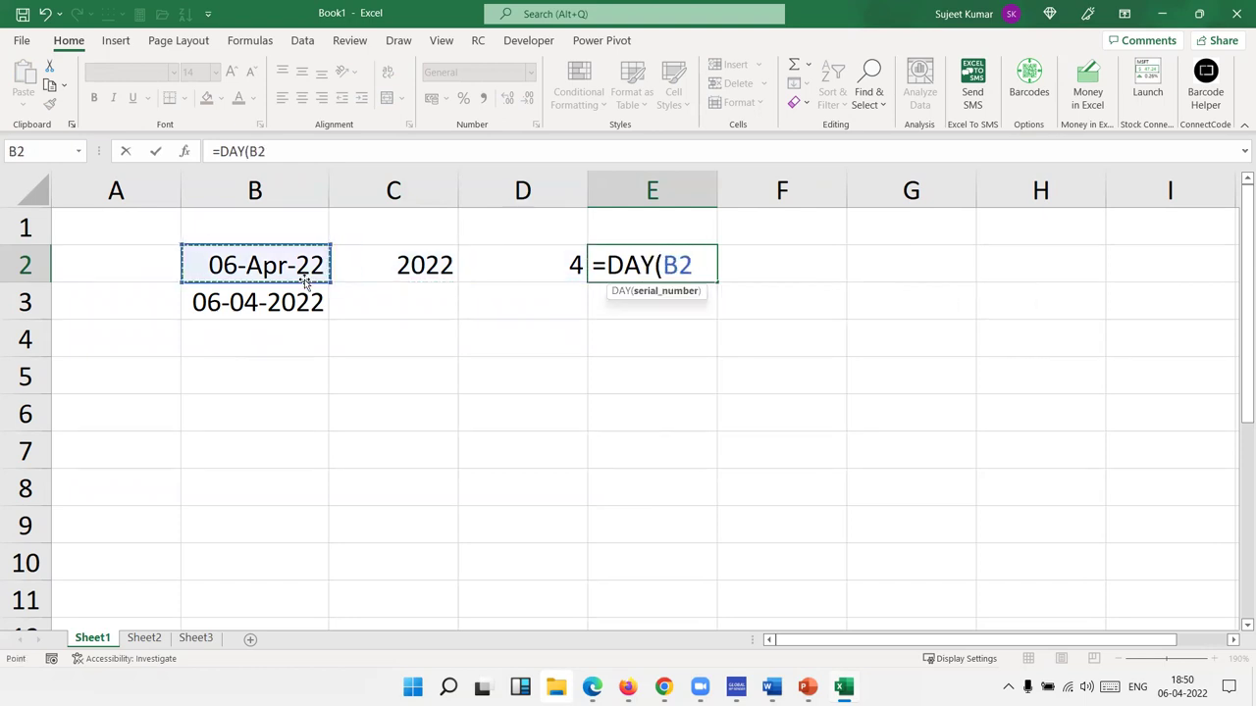
{"action": "key", "text": "Return"}
{"action": "key", "text": "Up"}
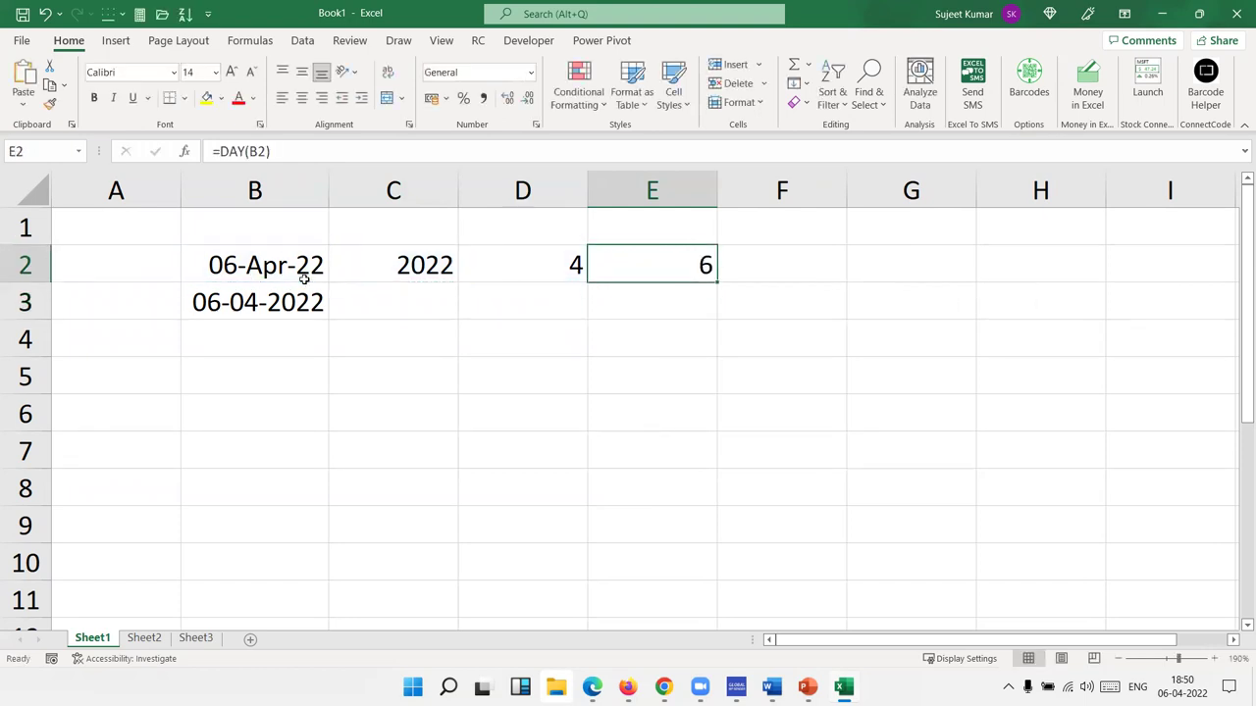
Rebuild the date in F2 with =DATE(C2,D2,E2), returning 06-04-2022
{"action": "key", "text": "Right"}
{"action": "type", "text": "=date"}
{"action": "key", "text": "Tab"}
{"action": "key", "text": "Left"}
{"action": "key", "text": "Left"}
{"action": "key", "text": "Left"}
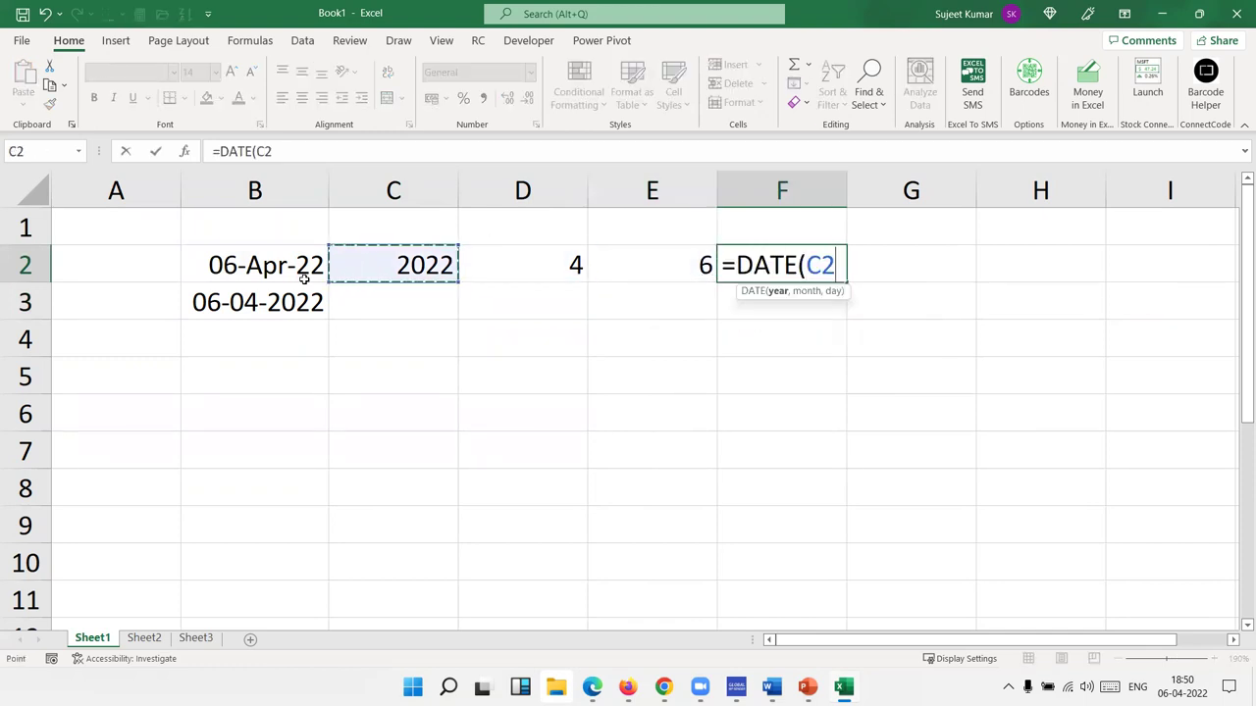
{"action": "type", "text": ","}
{"action": "key", "text": "Left"}
{"action": "key", "text": "Left"}
{"action": "type", "text": ","}
{"action": "key", "text": "Left"}
{"action": "key", "text": "Left"}
{"action": "key", "text": "Right"}
{"action": "key", "text": "Return"}
{"action": "key", "text": "Up"}
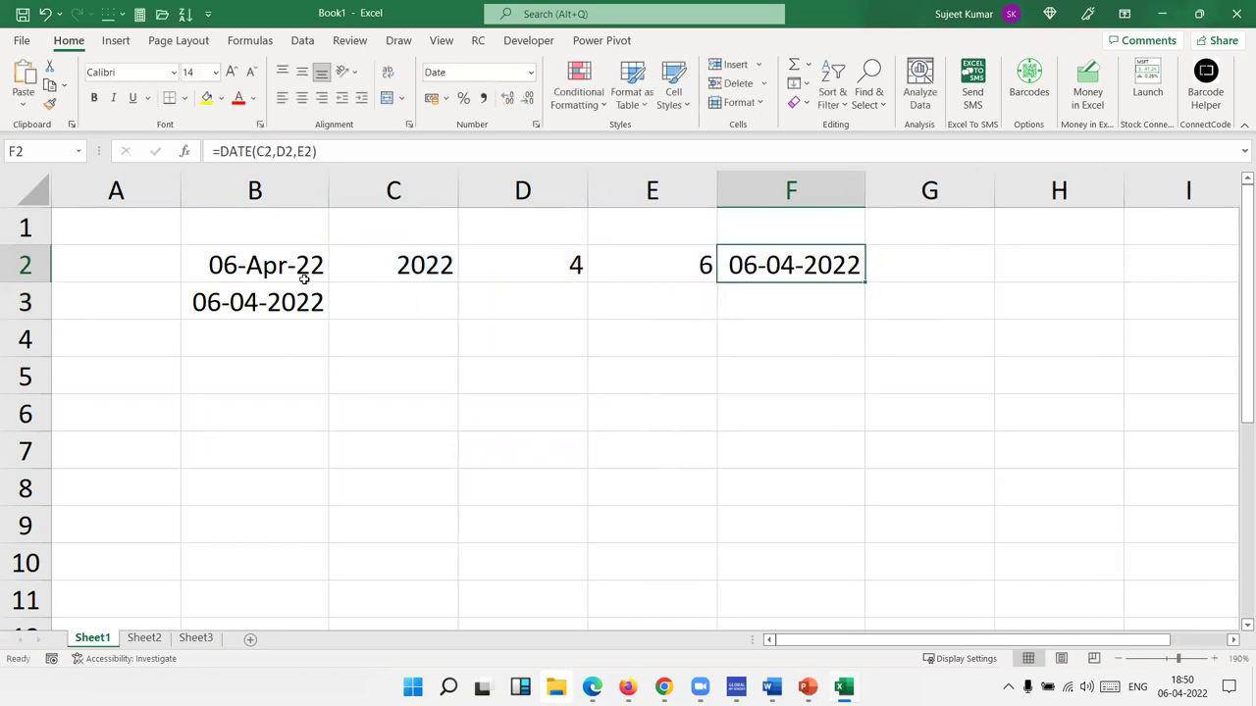
{"action": "key", "text": "shift+Left"}
{"action": "key", "text": "shift+Left"}
{"action": "key", "text": "shift+Left"}
{"action": "key", "text": "Down"}
{"action": "key", "text": "Down"}
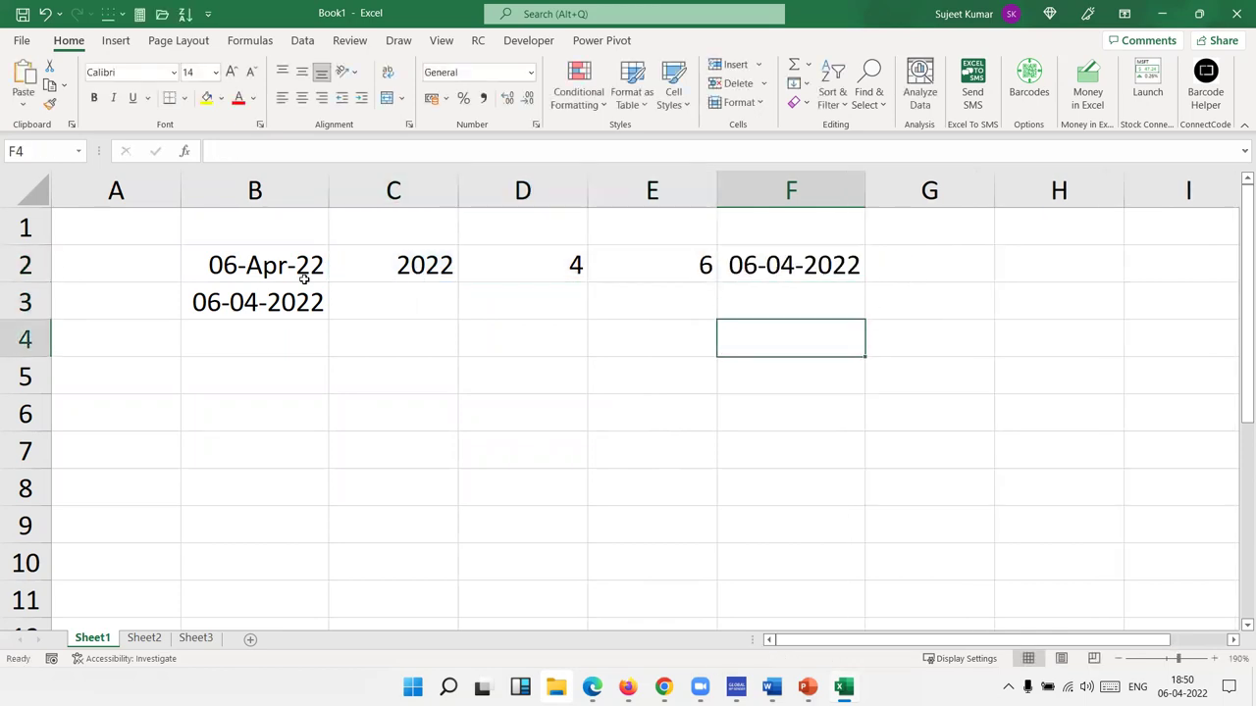
{"action": "key", "text": "Left"}
{"action": "key", "text": "Left"}
{"action": "key", "text": "Left"}
{"action": "key", "text": "Down"}
{"action": "key", "text": "Left"}
Put today's date in B5 with =TODAY()
{"action": "type", "text": "="}
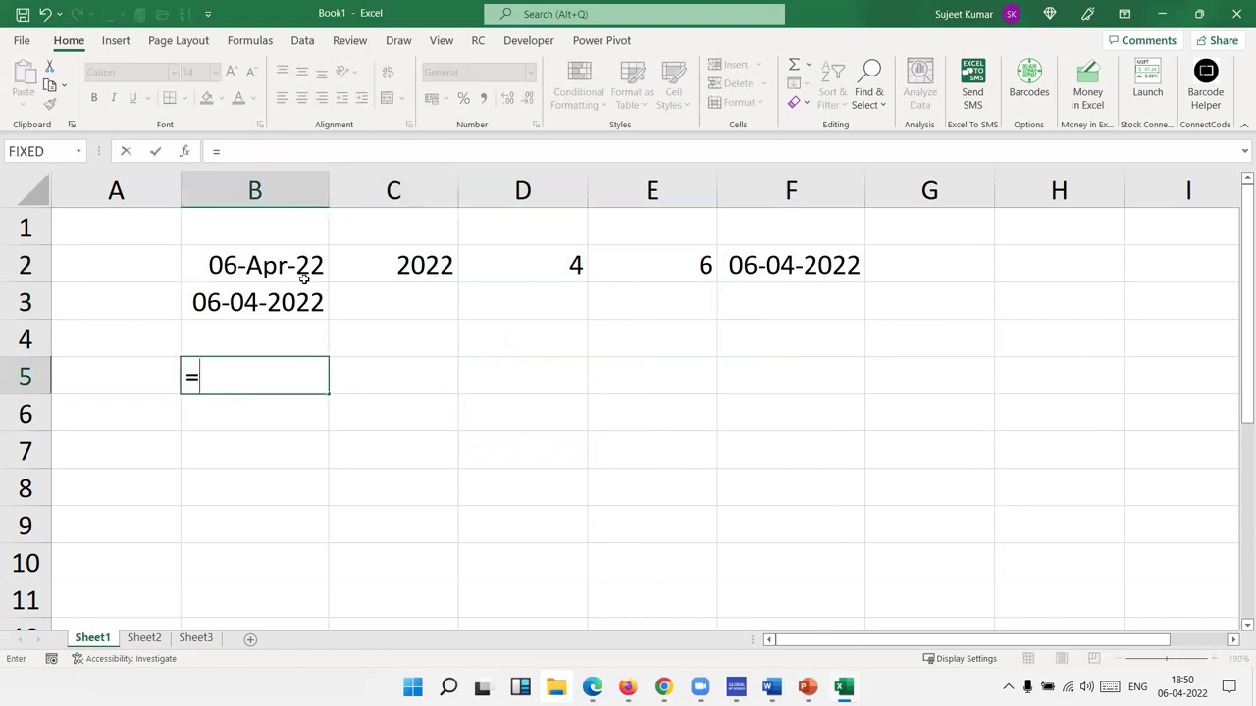
{"action": "type", "text": "tod"}
{"action": "key", "text": "Tab"}
{"action": "key", "text": "Return"}
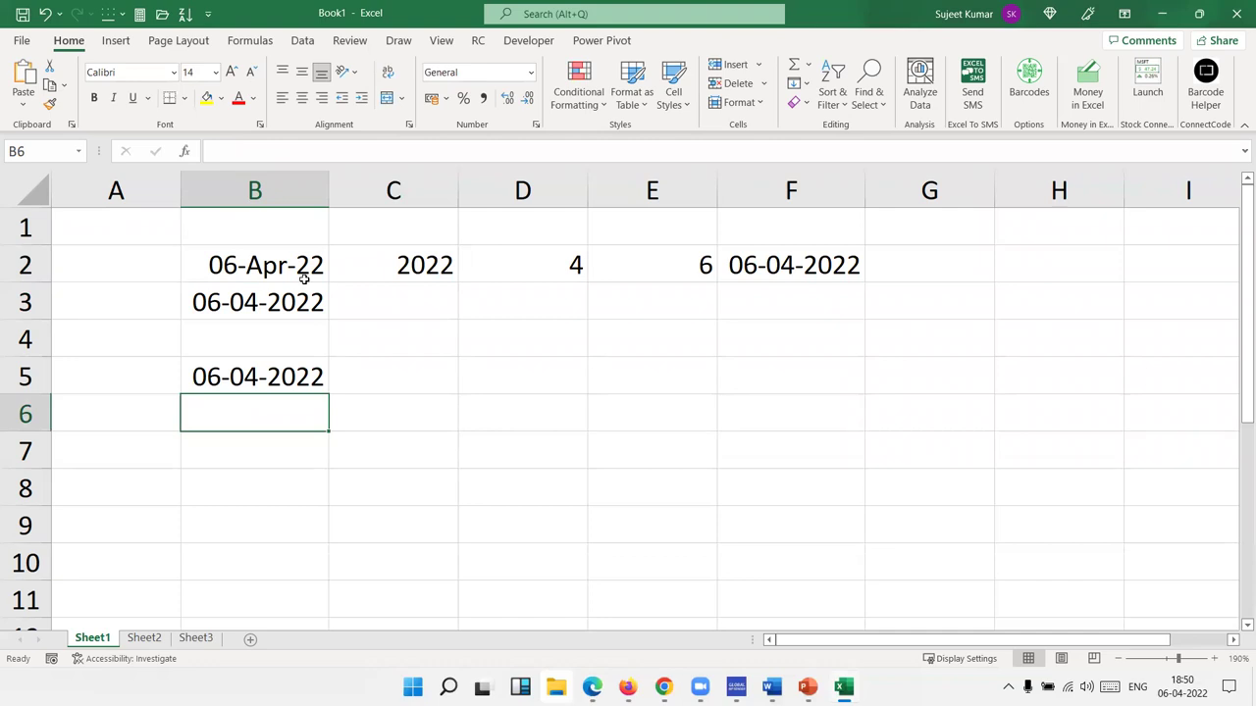
Enter =B5+20 in C5 so it shows 26-04-2022
{"action": "key", "text": "Up"}
{"action": "key", "text": "Right"}
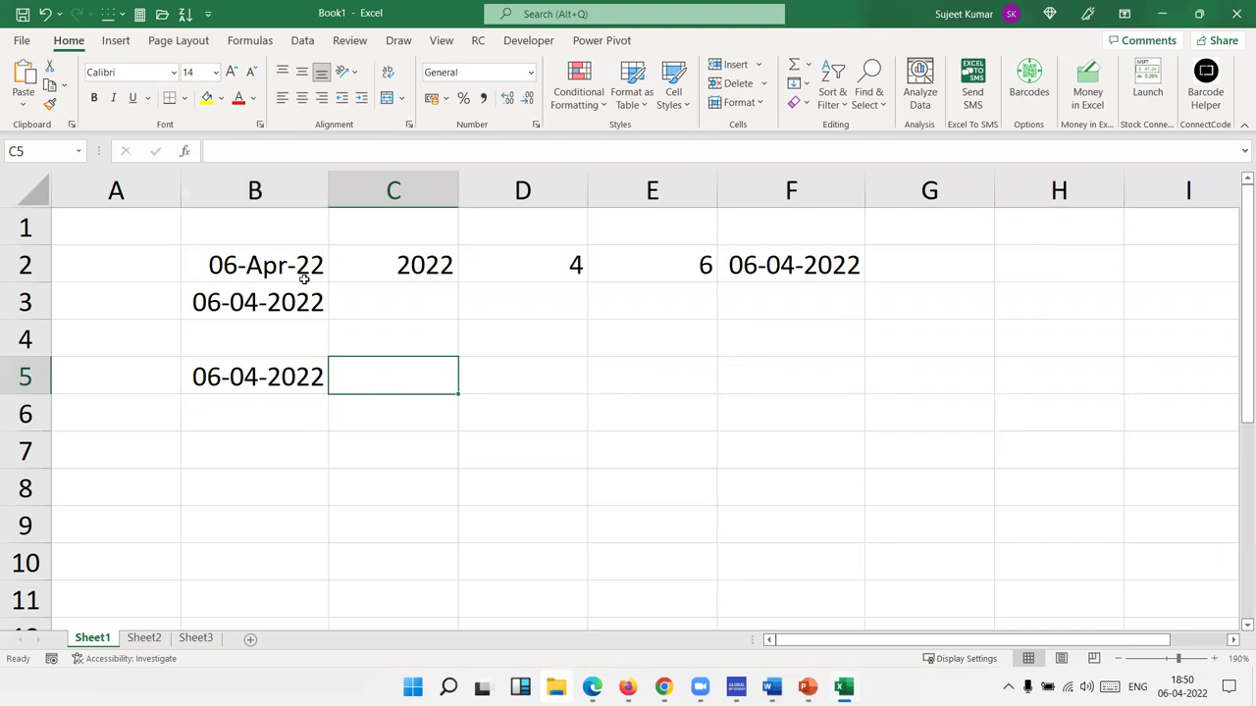
{"action": "type", "text": "="}
{"action": "key", "text": "Left"}
{"action": "type", "text": "+20"}
{"action": "key", "text": "Return"}
{"action": "key", "text": "Up"}
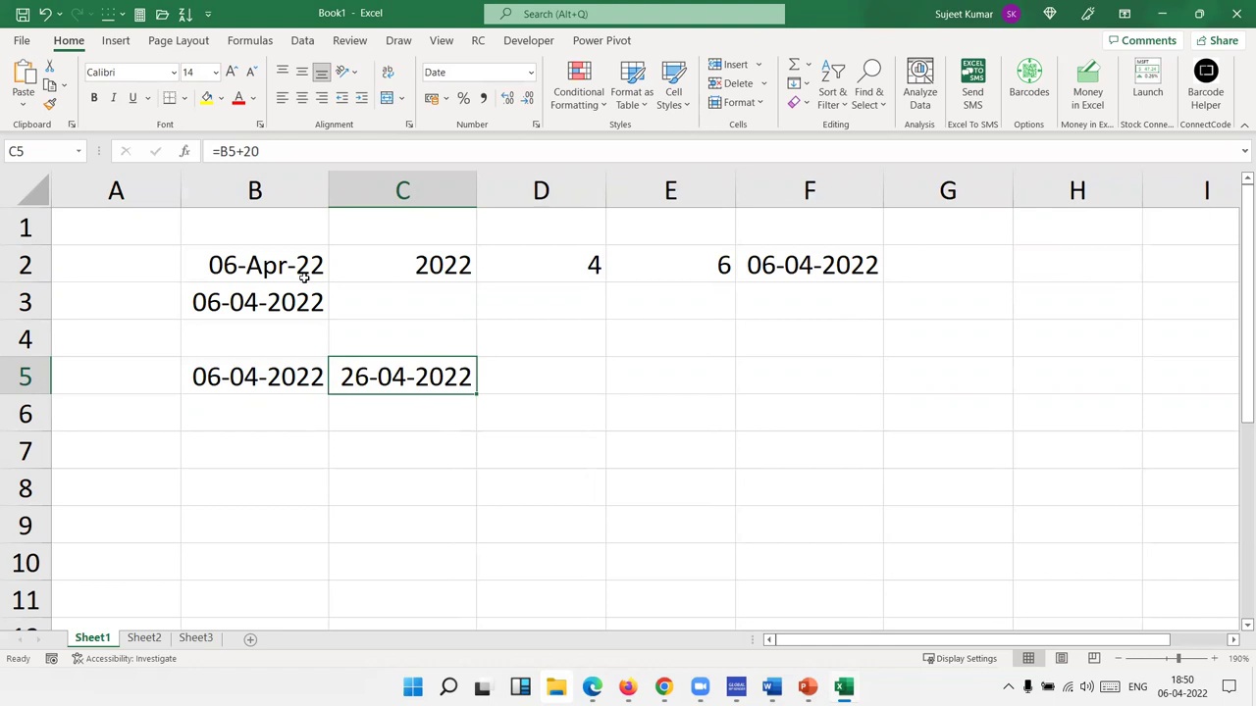
{"action": "key", "text": "Down"}
{"action": "key", "text": "Left"}
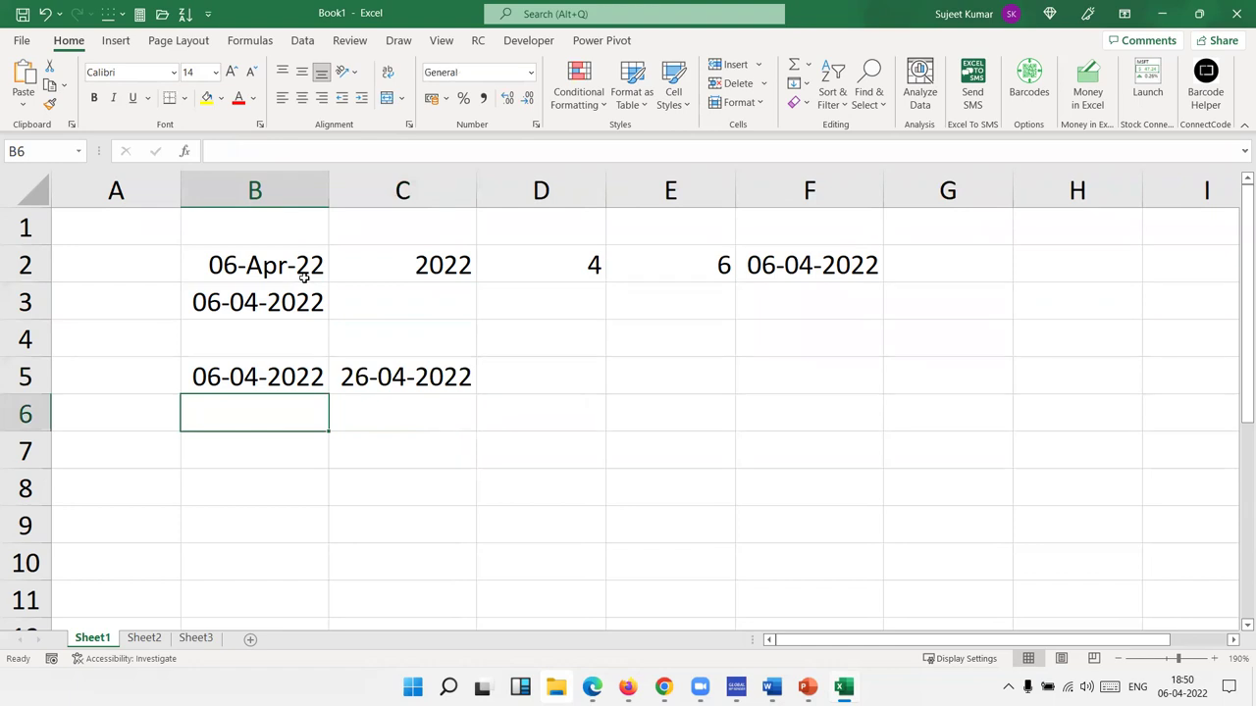
Enter =TODAY() in B6 and a month count of 3 in C6
{"action": "type", "text": "="}
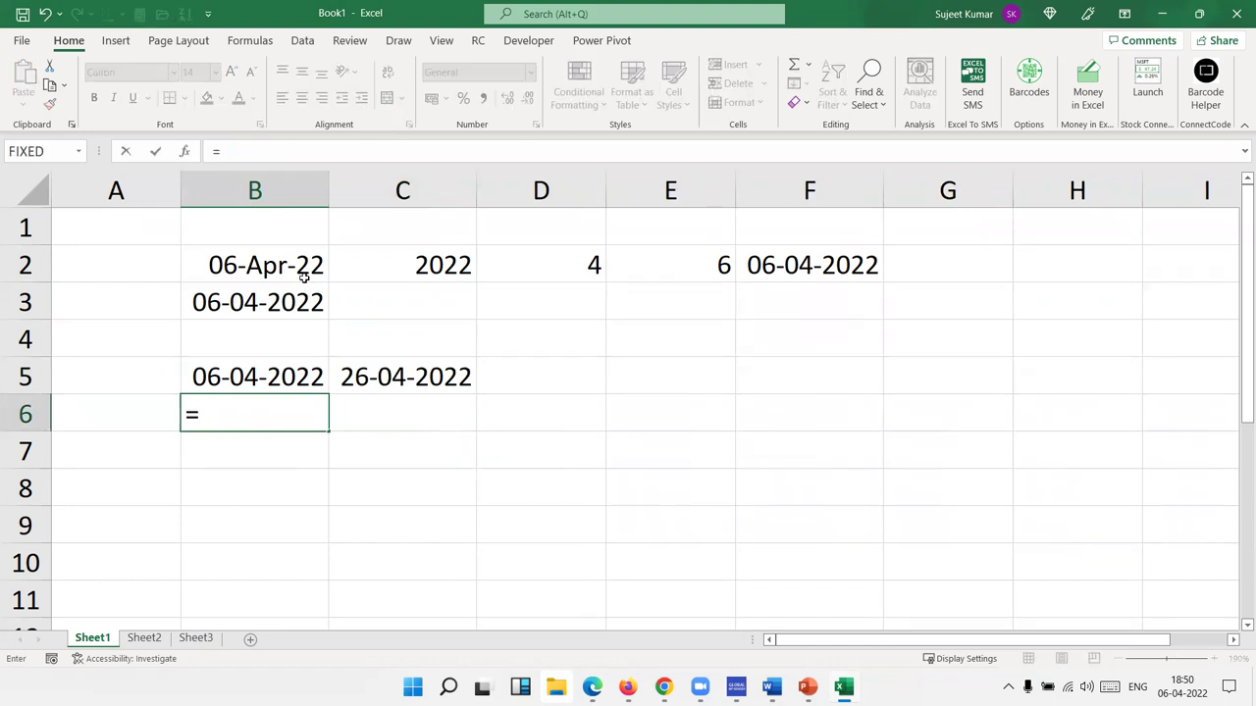
{"action": "key", "text": "Escape"}
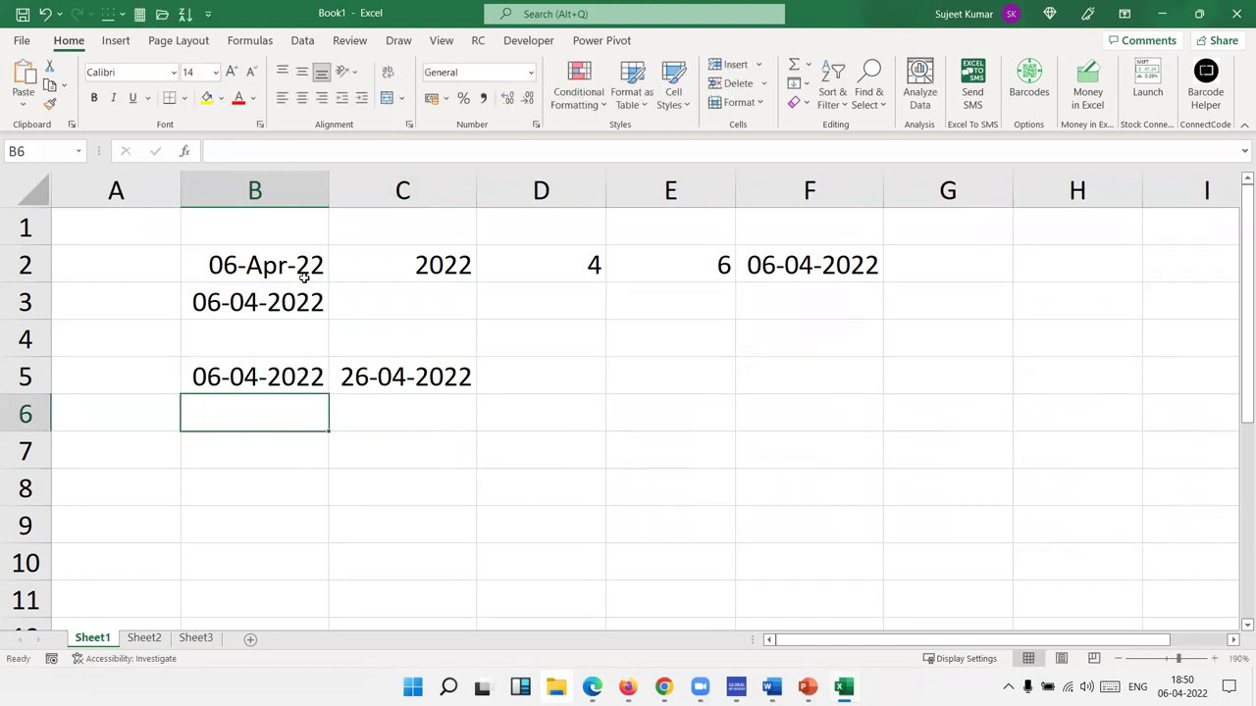
{"action": "type", "text": "=TODAY()"}
{"action": "key", "text": "ctrl+Return"}
{"action": "key", "text": "Right"}
{"action": "type", "text": "3"}
{"action": "key", "text": "Right"}
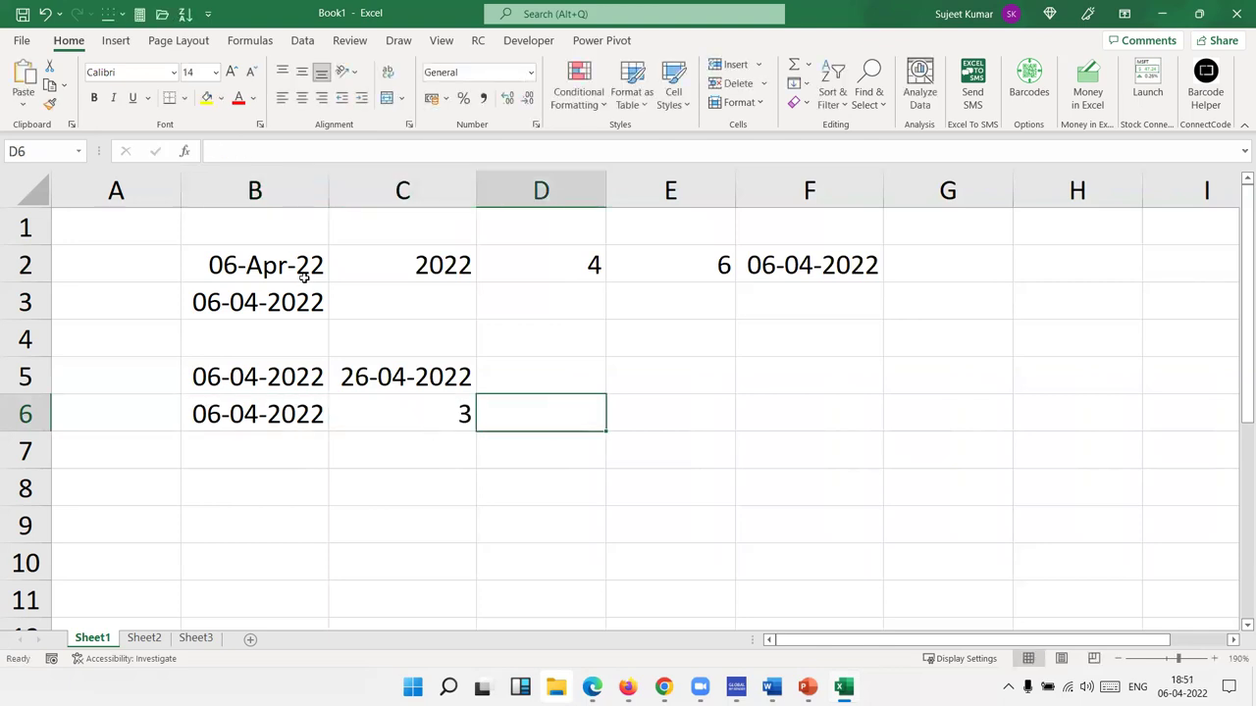
Enter =EDATE(B6,C6) in D6 and format the result as a date
{"action": "type", "text": "="}
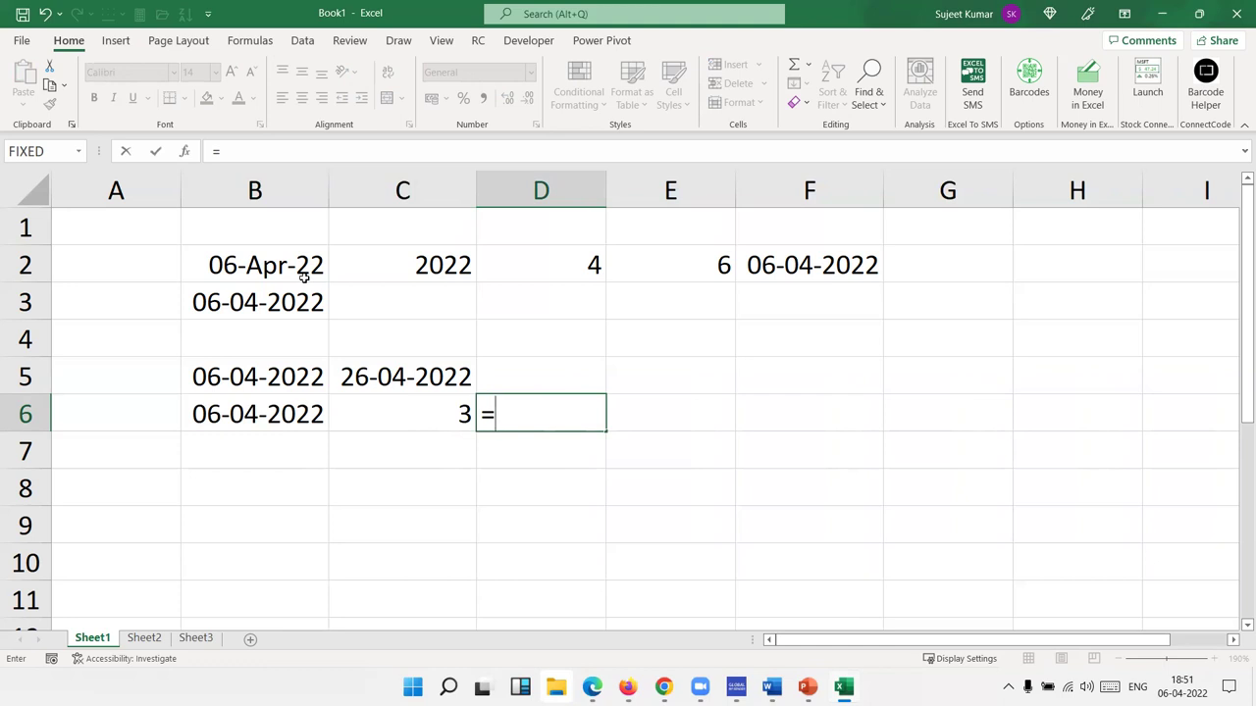
{"action": "type", "text": "ed"}
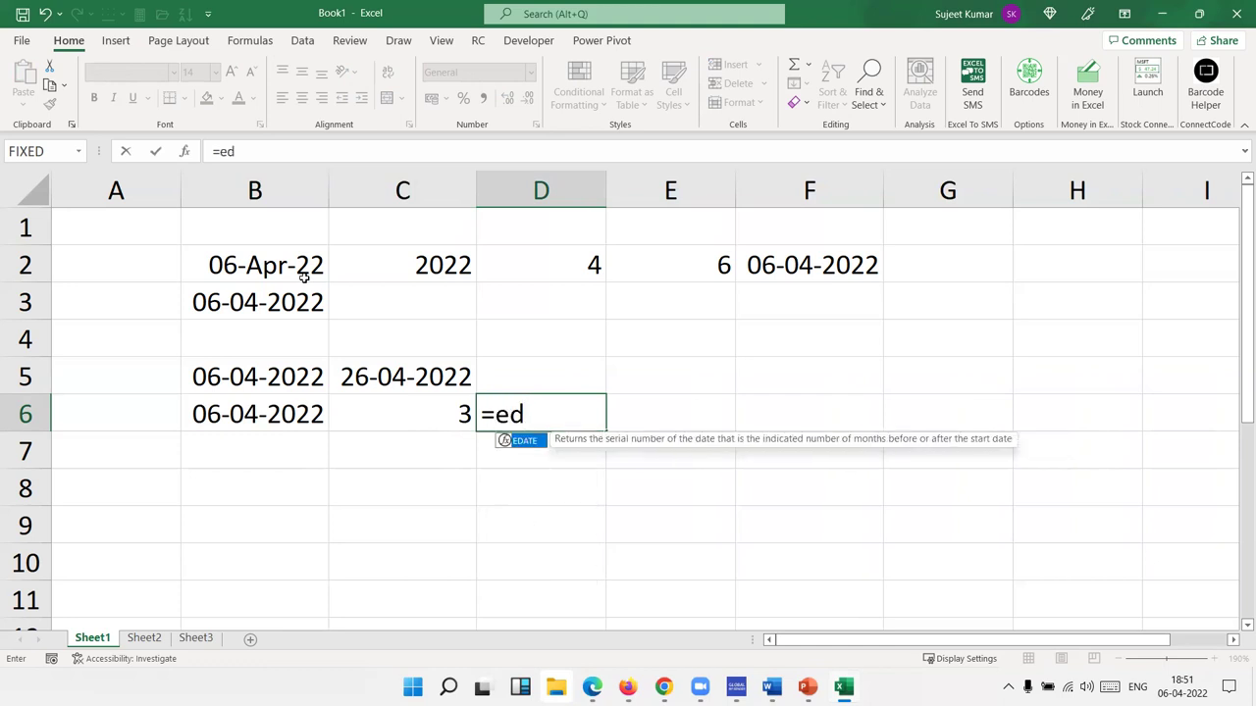
{"action": "key", "text": "Tab"}
{"action": "key", "text": "Left"}
{"action": "key", "text": "Left"}
{"action": "type", "text": ","}
{"action": "key", "text": "Left"}
{"action": "key", "text": "Return"}
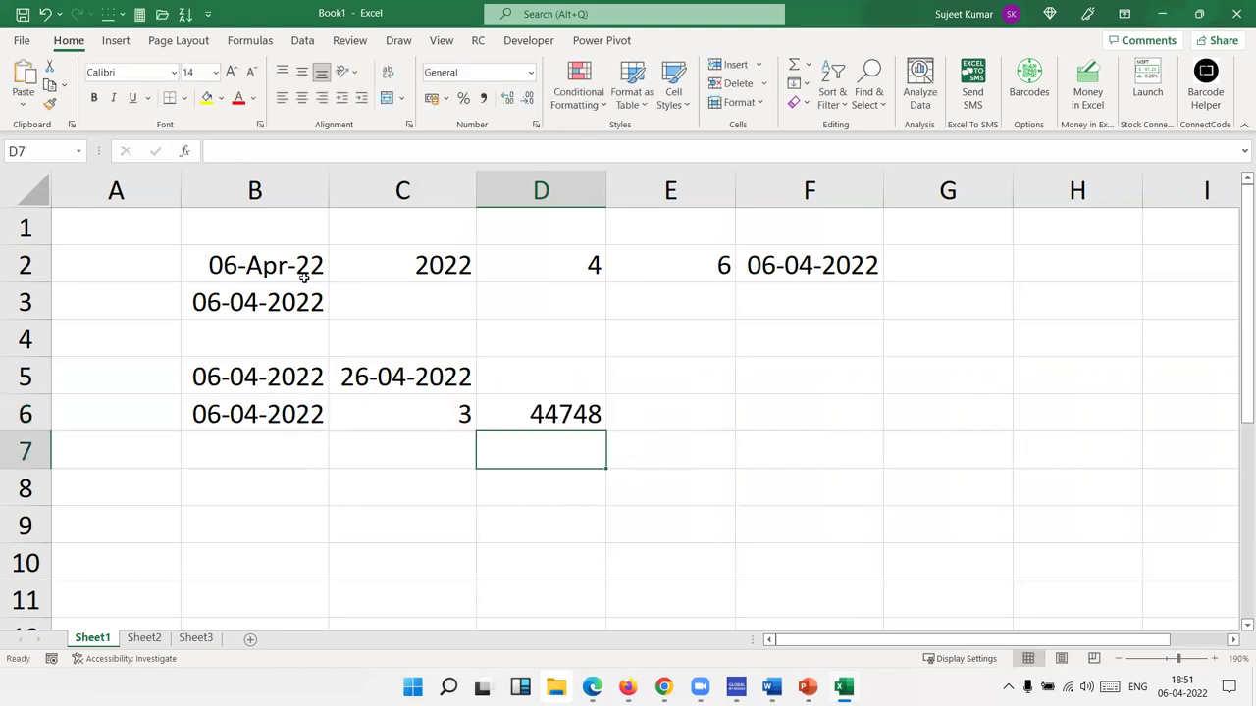
{"action": "key", "text": "Up"}
{"action": "key", "text": "ctrl+shift+4"}
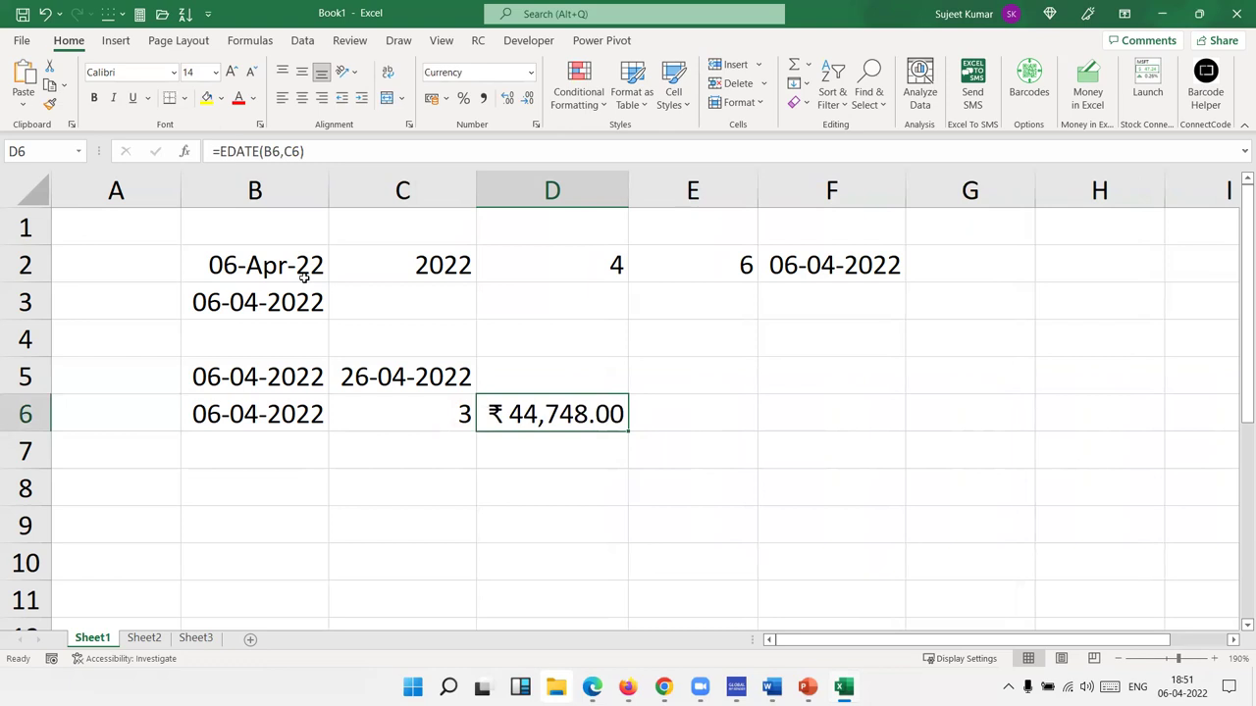
{"action": "key", "text": "ctrl+shift+3"}
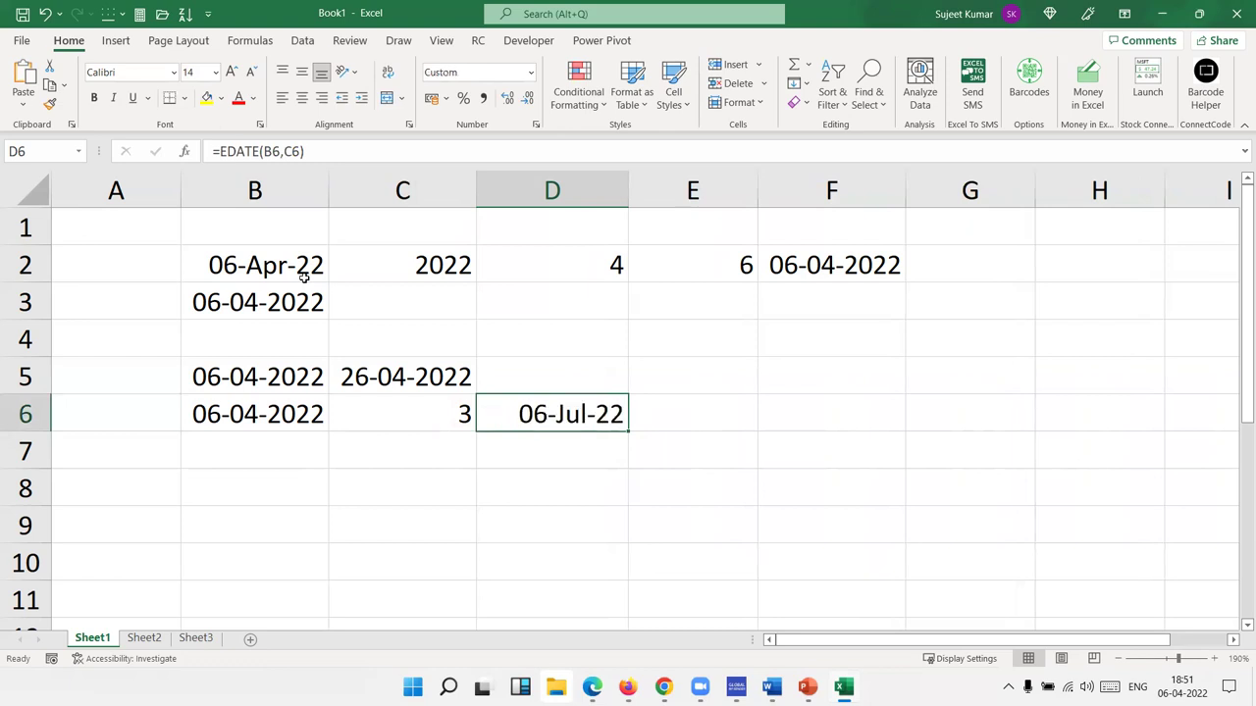
{"action": "key", "text": "F2"}
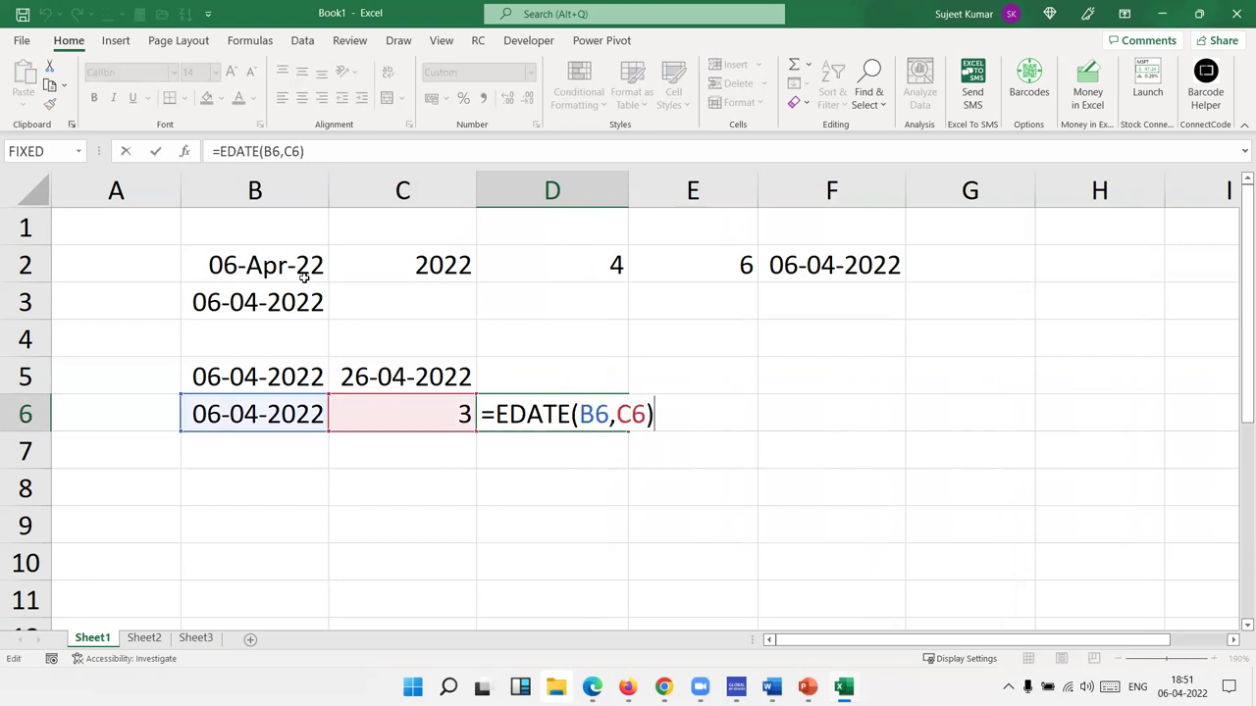
{"action": "key", "text": "Return"}
Change C6 to -3 so D6 shows 06-Jan-22
{"action": "key", "text": "Up"}
{"action": "key", "text": "Left"}
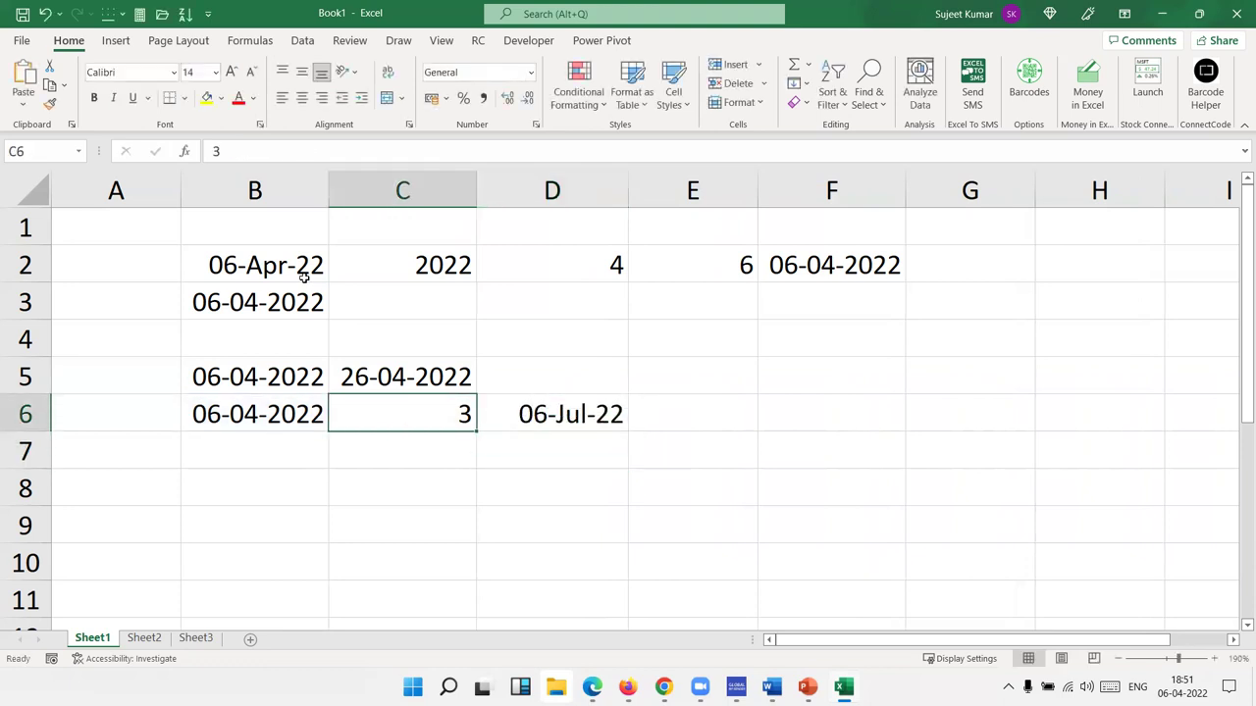
{"action": "type", "text": "-3"}
{"action": "key", "text": "Return"}
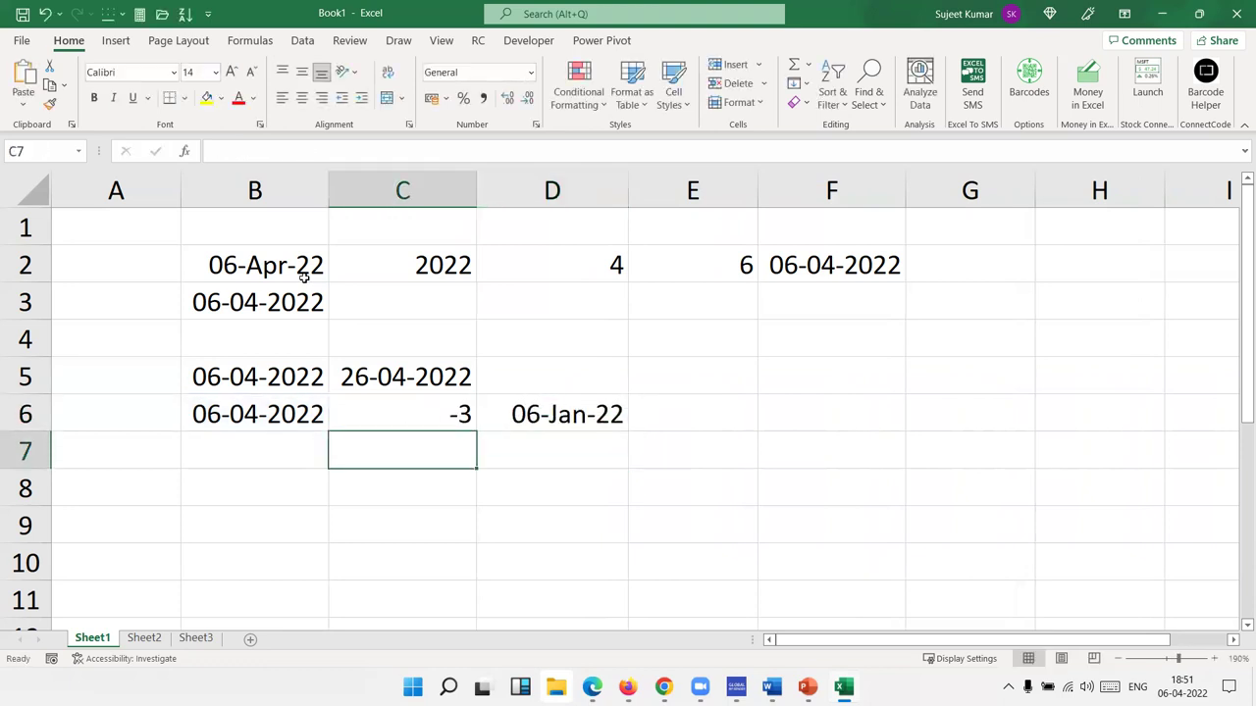
{"action": "key", "text": "Up"}
{"action": "key", "text": "Right"}
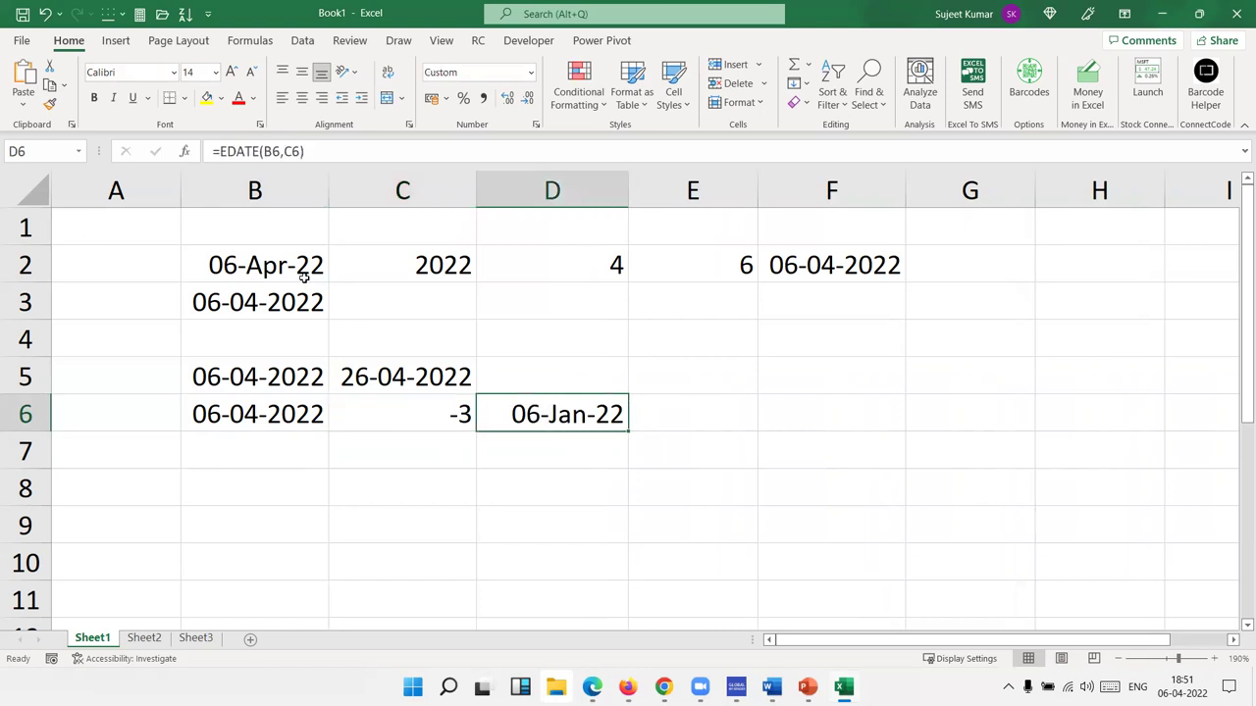
{"action": "key", "text": "F2"}
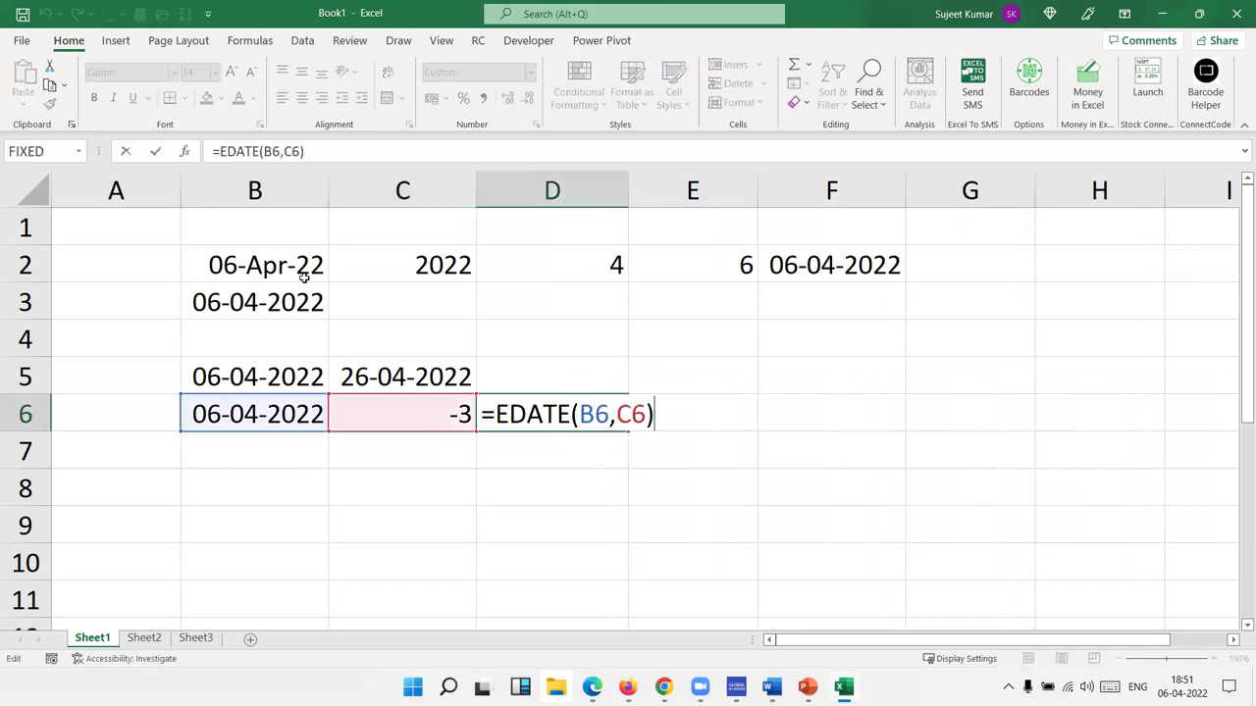
{"action": "key", "text": "ctrl+Return"}
Fill B7:E7 with today's date, 2, 4 and 22
{"action": "key", "text": "Down"}
{"action": "key", "text": "Left"}
{"action": "key", "text": "Left"}
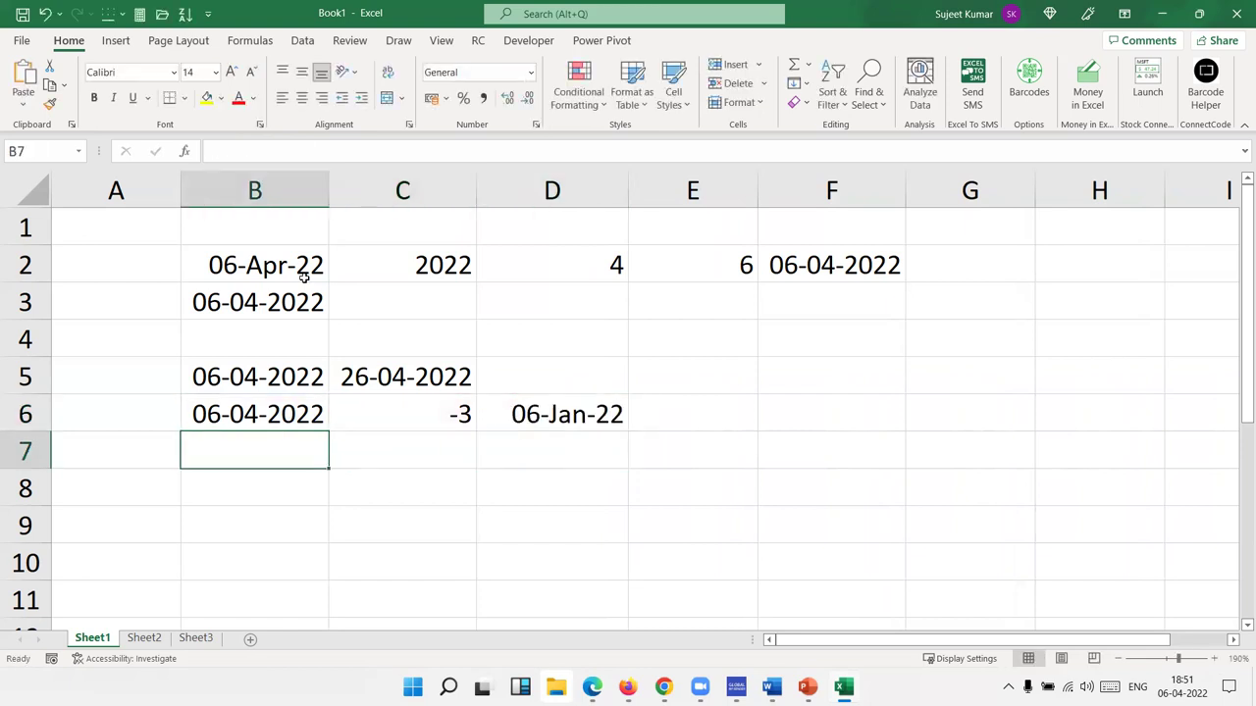
{"action": "key", "text": "ctrl+semicolon"}
{"action": "key", "text": "Tab"}
{"action": "type", "text": "2"}
{"action": "key", "text": "Tab"}
{"action": "type", "text": "4"}
{"action": "key", "text": "Tab"}
{"action": "type", "text": "22"}
{"action": "key", "text": "Tab"}
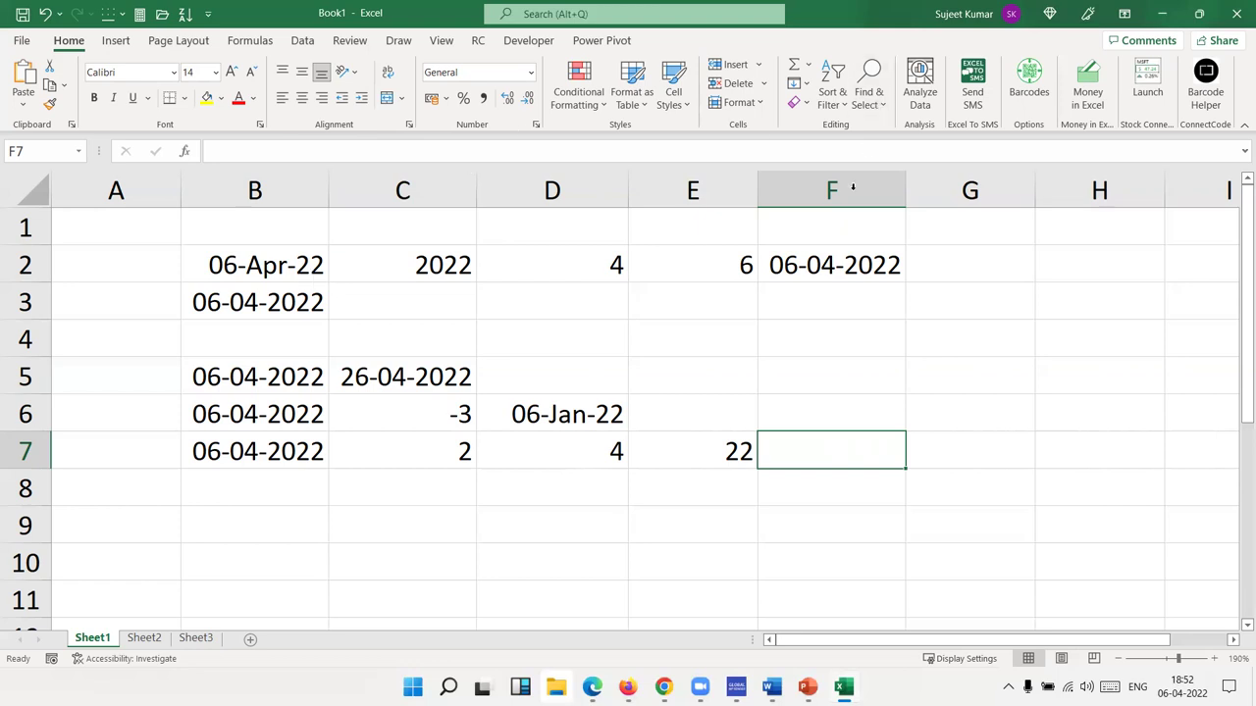
Review F2's =DATE(C2,D2,E2) formula, then begin a =DA formula in F7
{"action": "left_click", "coordinate": [824, 275]}
{"action": "left_click", "coordinate": [813, 462]}
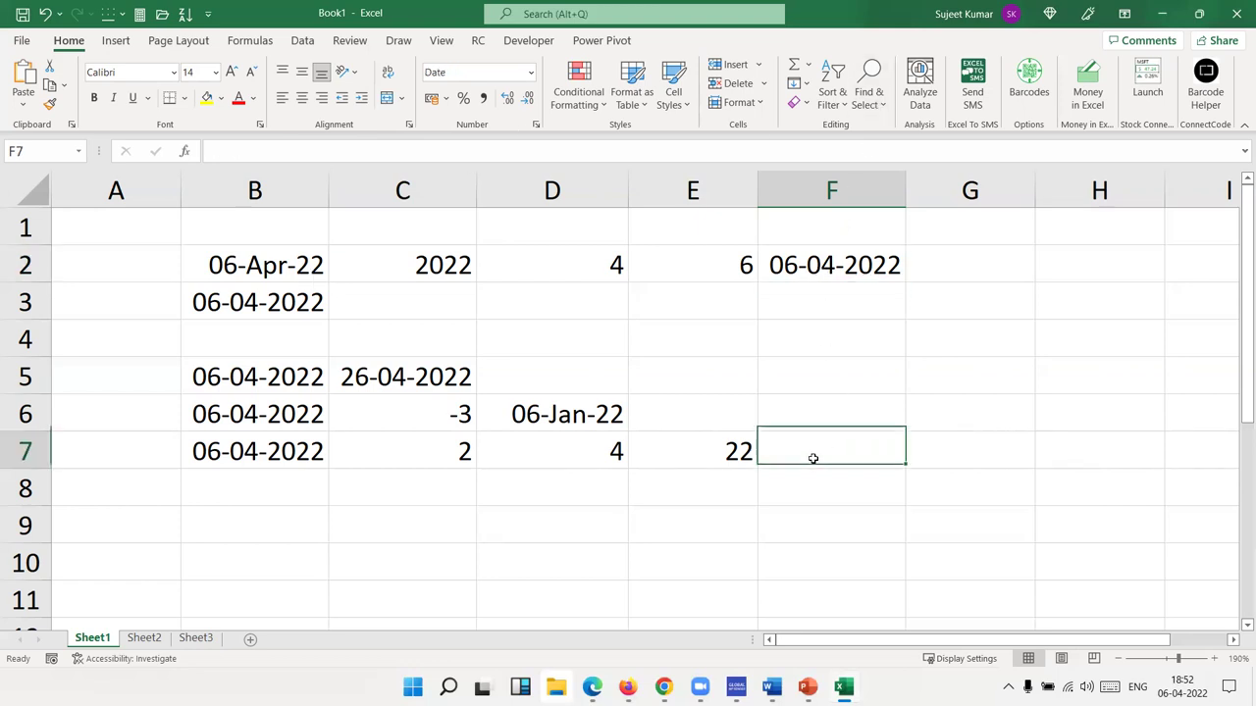
{"action": "type", "text": "="}
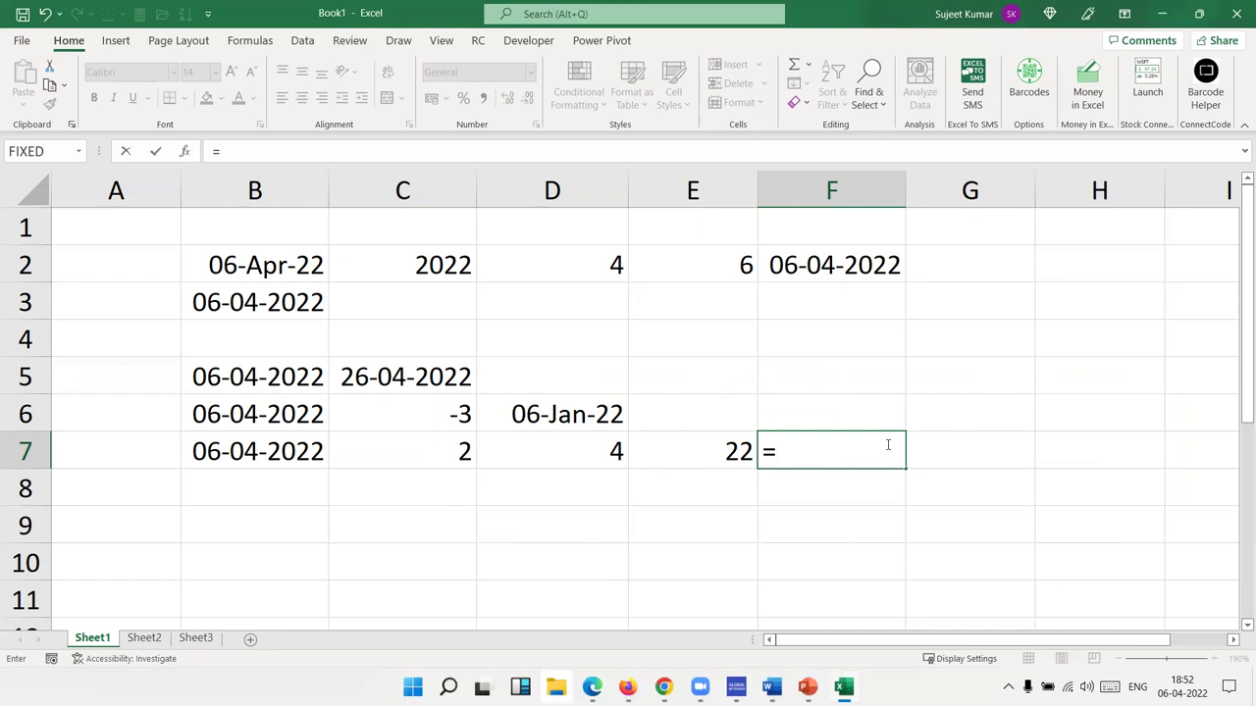
{"action": "type", "text": "da"}
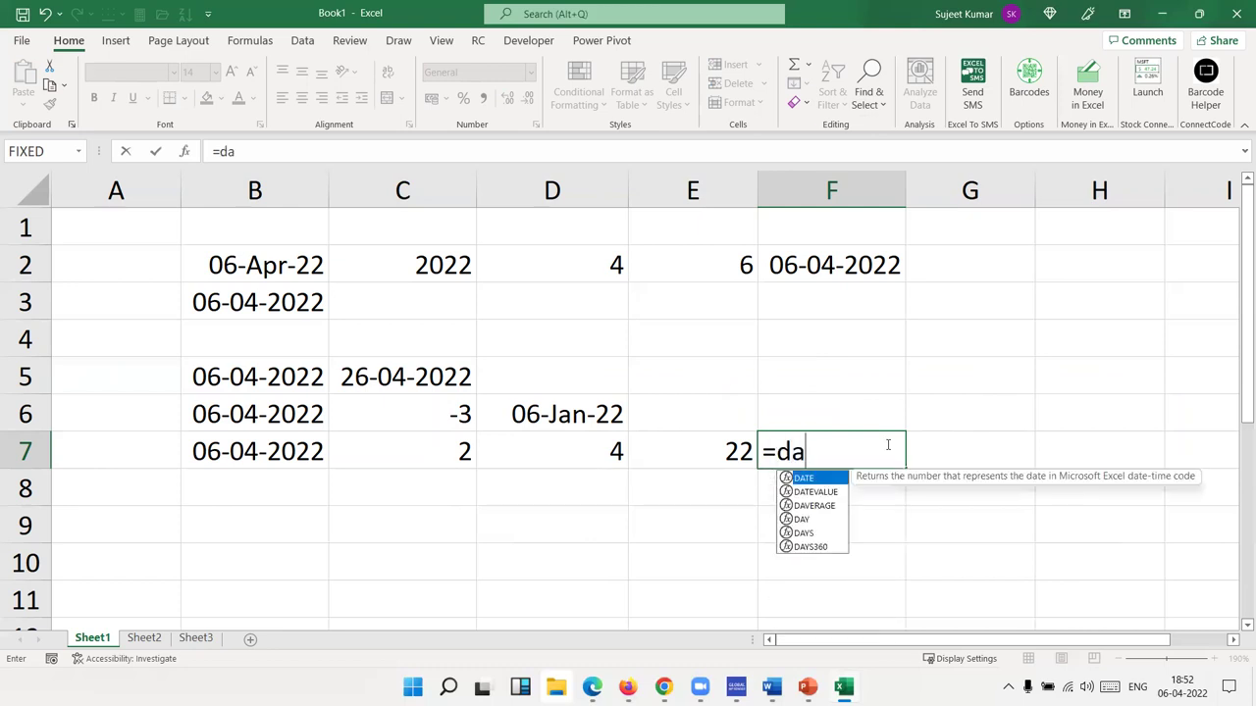
Build =DATE(YEAR(B7),MONTH(B7),DAY(B7)) in F7, with every part referencing B7
{"action": "key", "text": "Tab"}
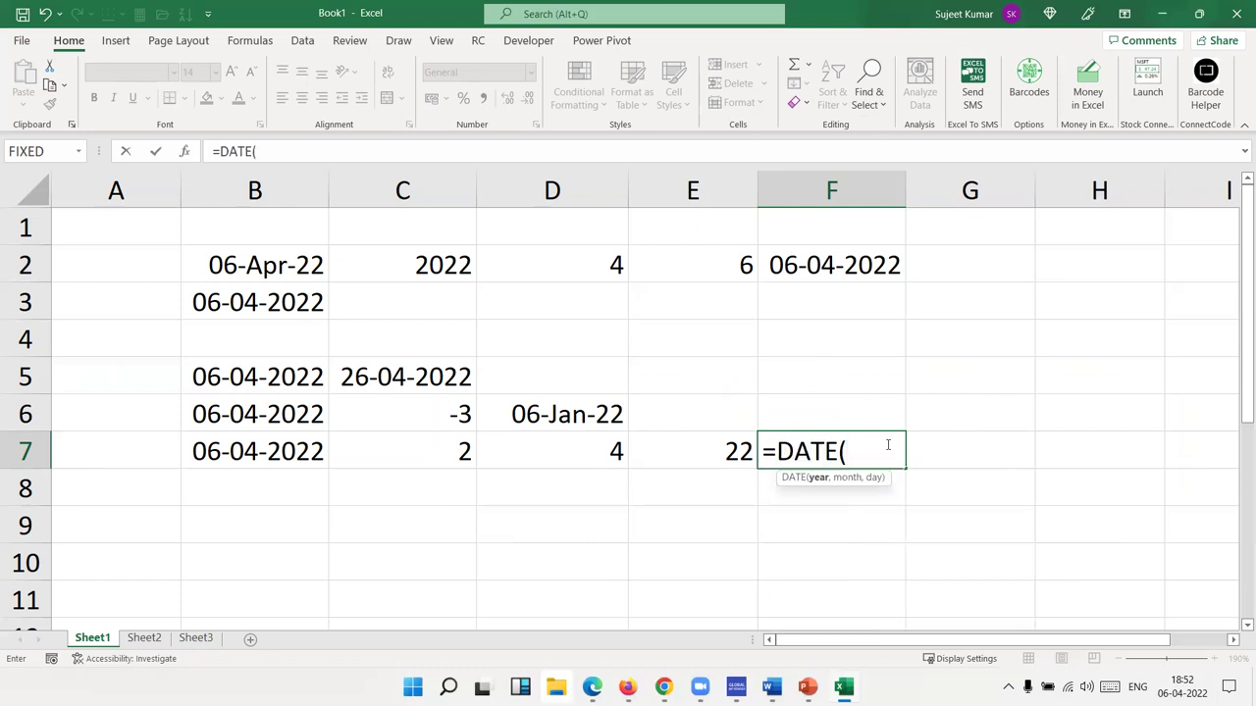
{"action": "type", "text": "year"}
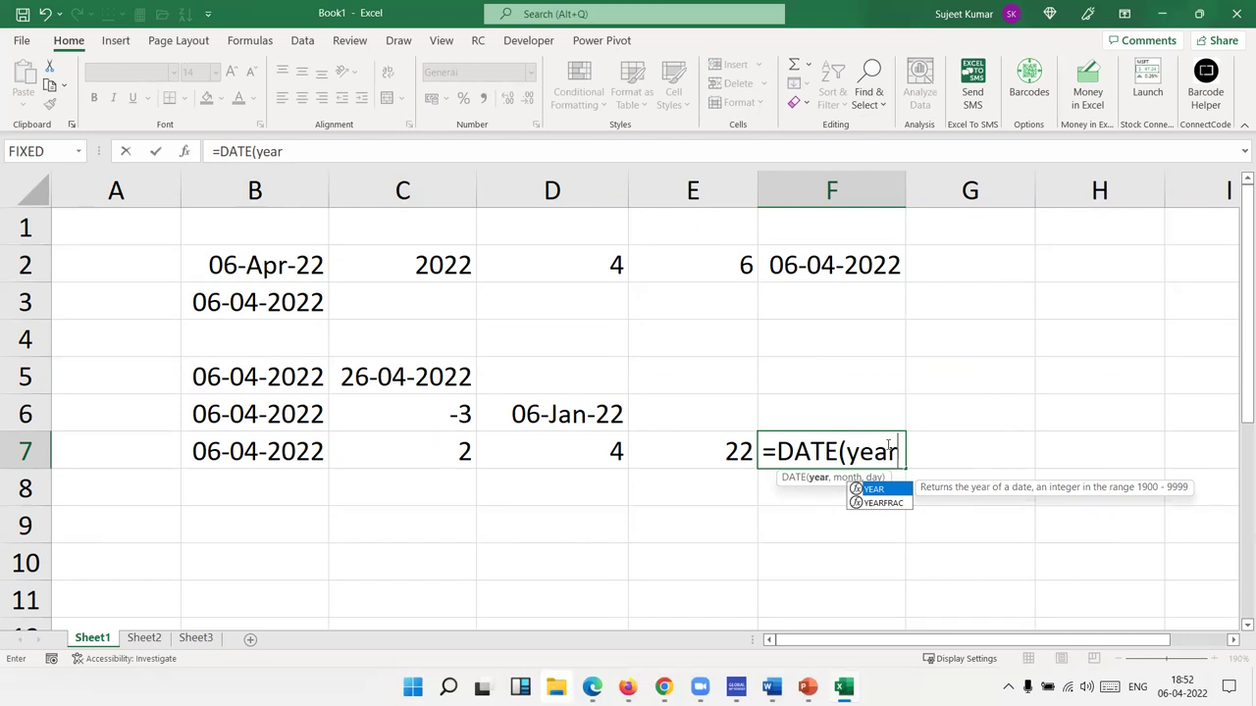
{"action": "key", "text": "Tab"}
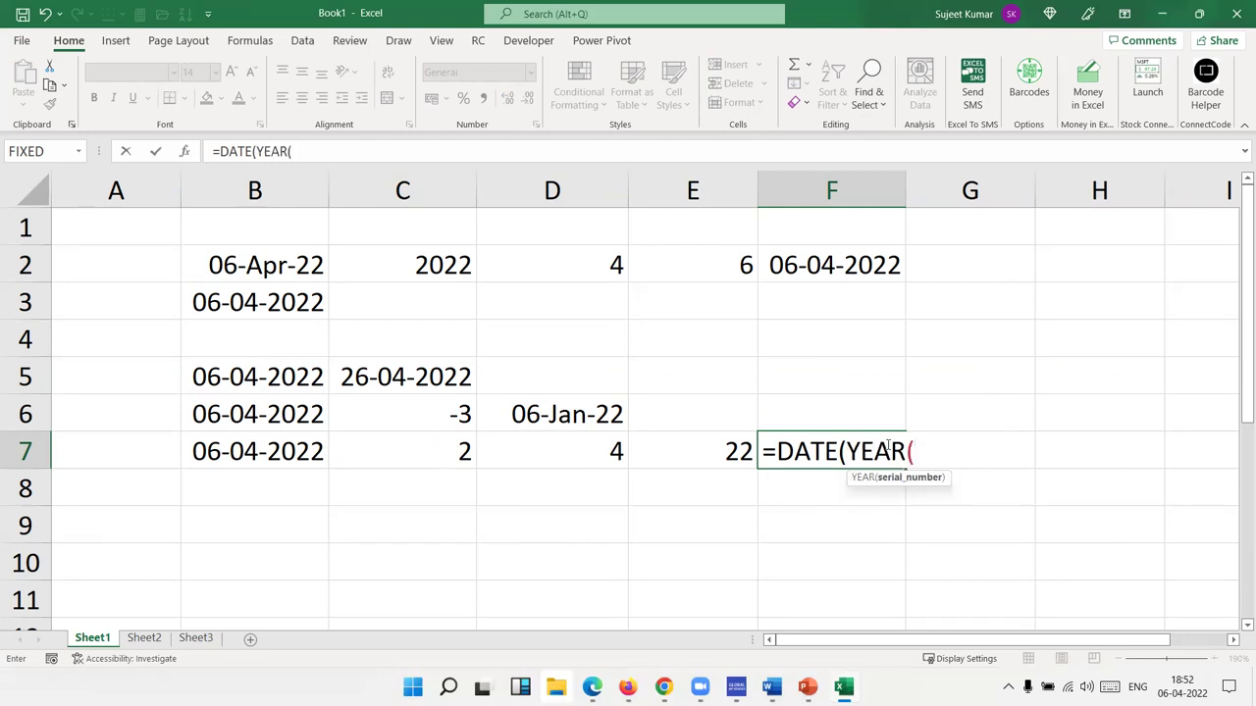
{"action": "left_click", "coordinate": [236, 451]}
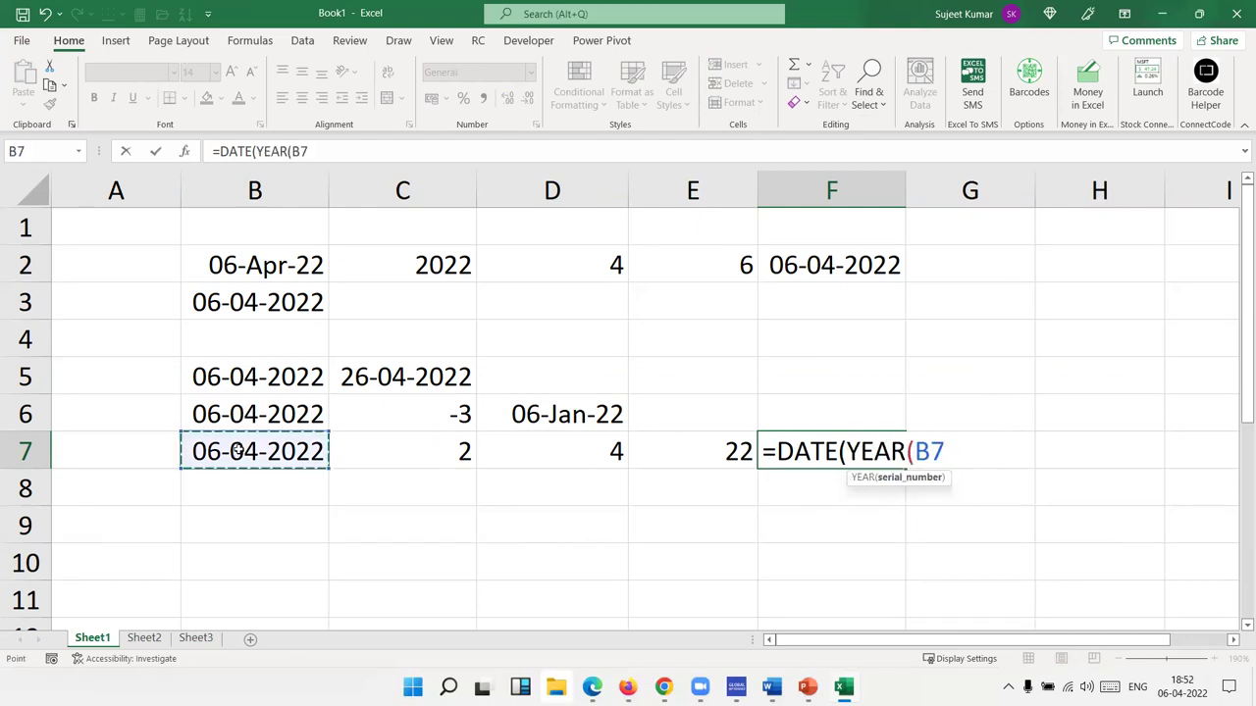
{"action": "type", "text": "),"}
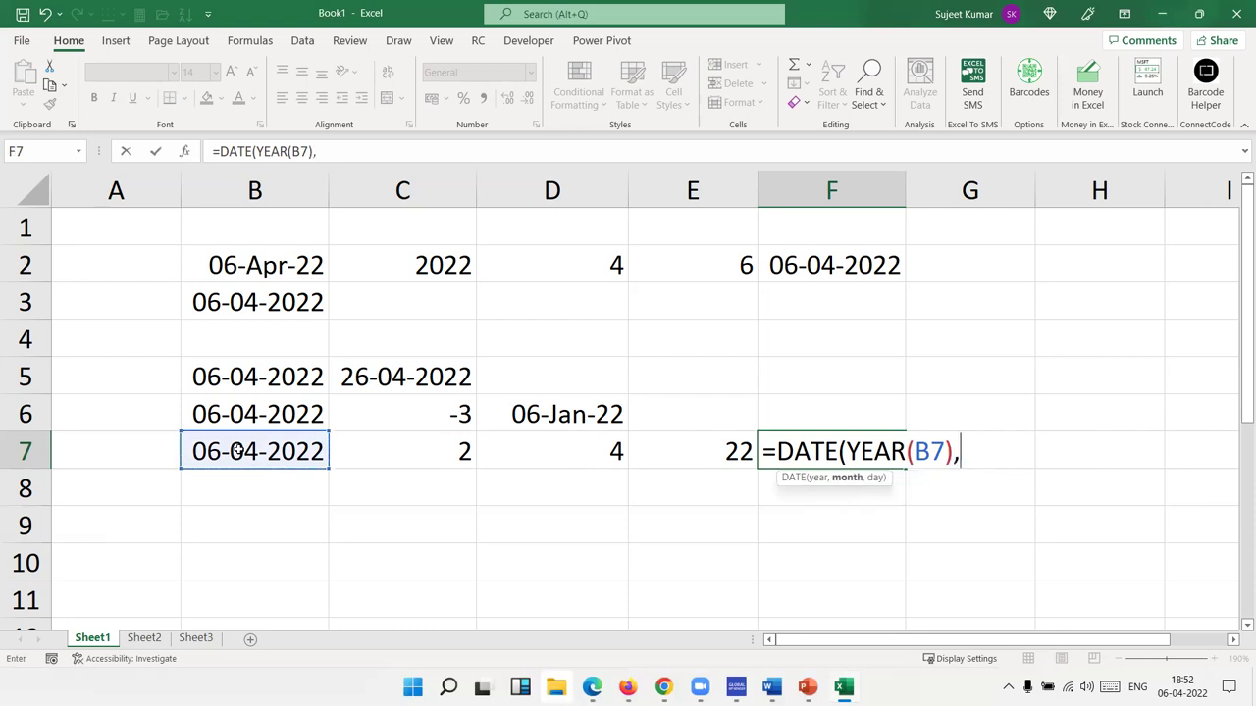
{"action": "type", "text": "month"}
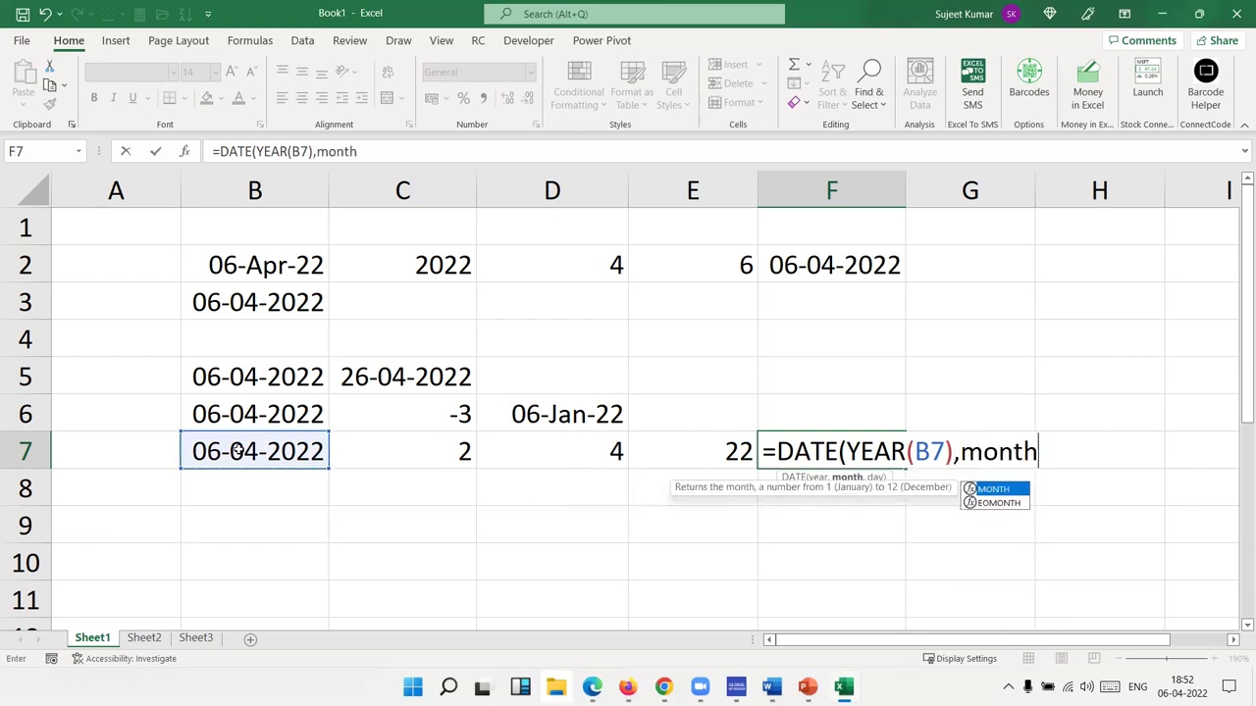
{"action": "key", "text": "Tab"}
{"action": "left_click", "coordinate": [237, 451]}
{"action": "type", "text": ")"}
{"action": "type", "text": ","}
{"action": "type", "text": "y"}
{"action": "key", "text": "BackSpace"}
{"action": "type", "text": "da"}
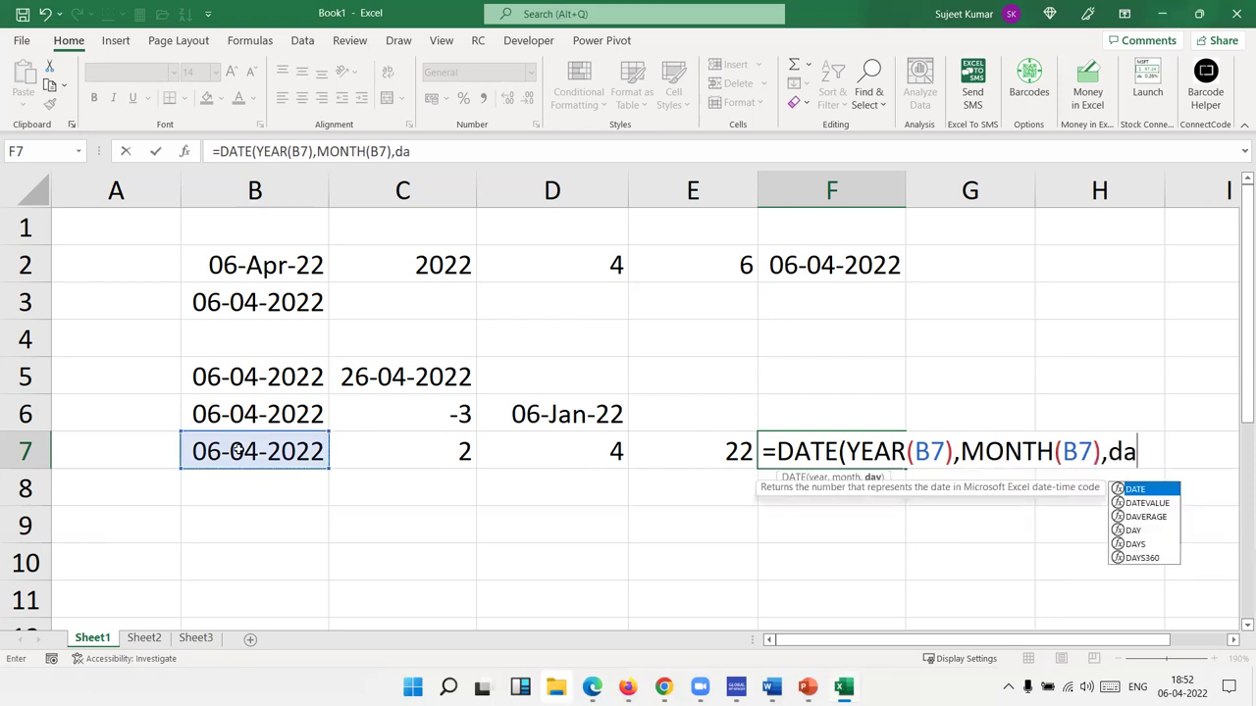
{"action": "key", "text": "Tab"}
{"action": "left_click", "coordinate": [237, 450]}
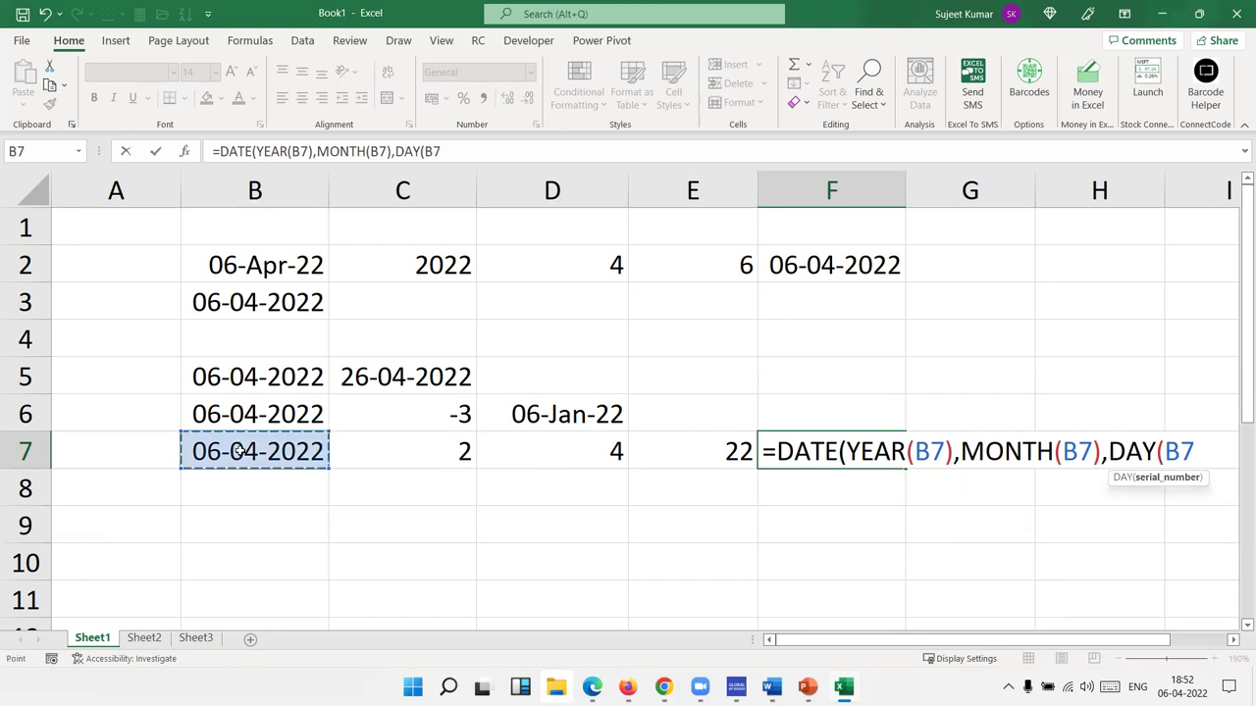
{"action": "type", "text": ")"}
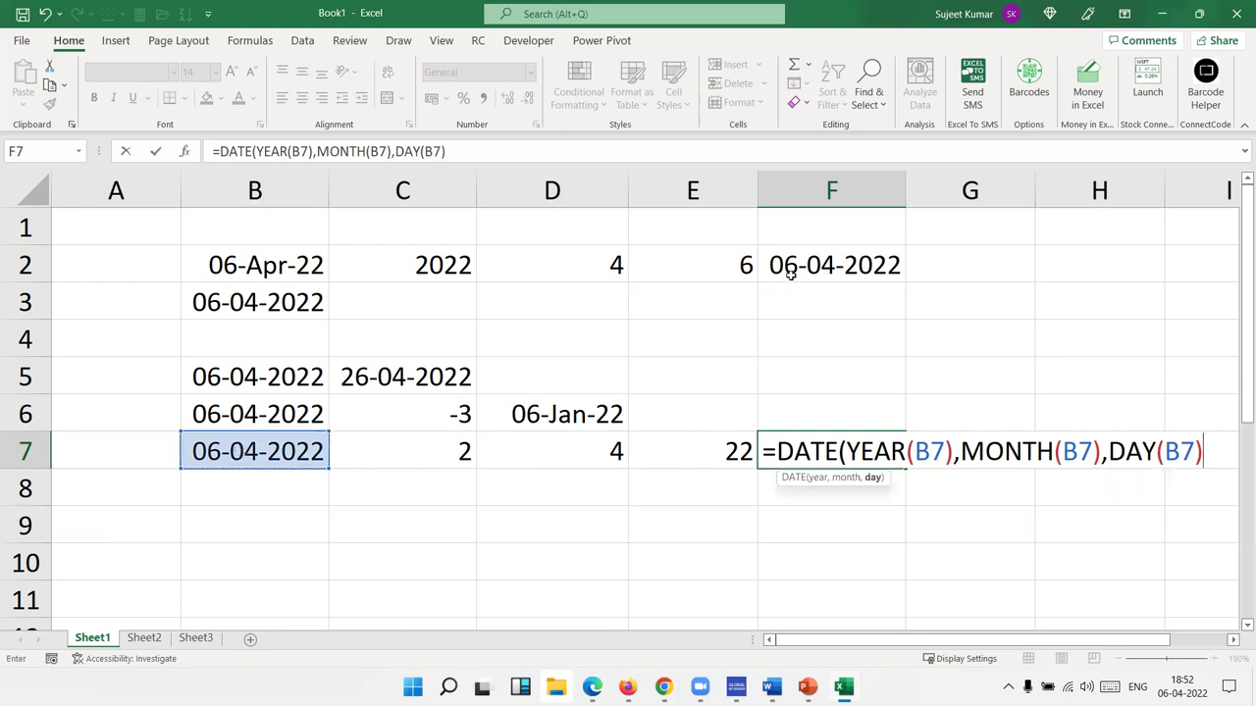
Add offsets of +2 years, +4 months and +22 days to the DATE formula
{"action": "left_click", "coordinate": [937, 448]}
{"action": "type", "text": "+4"}
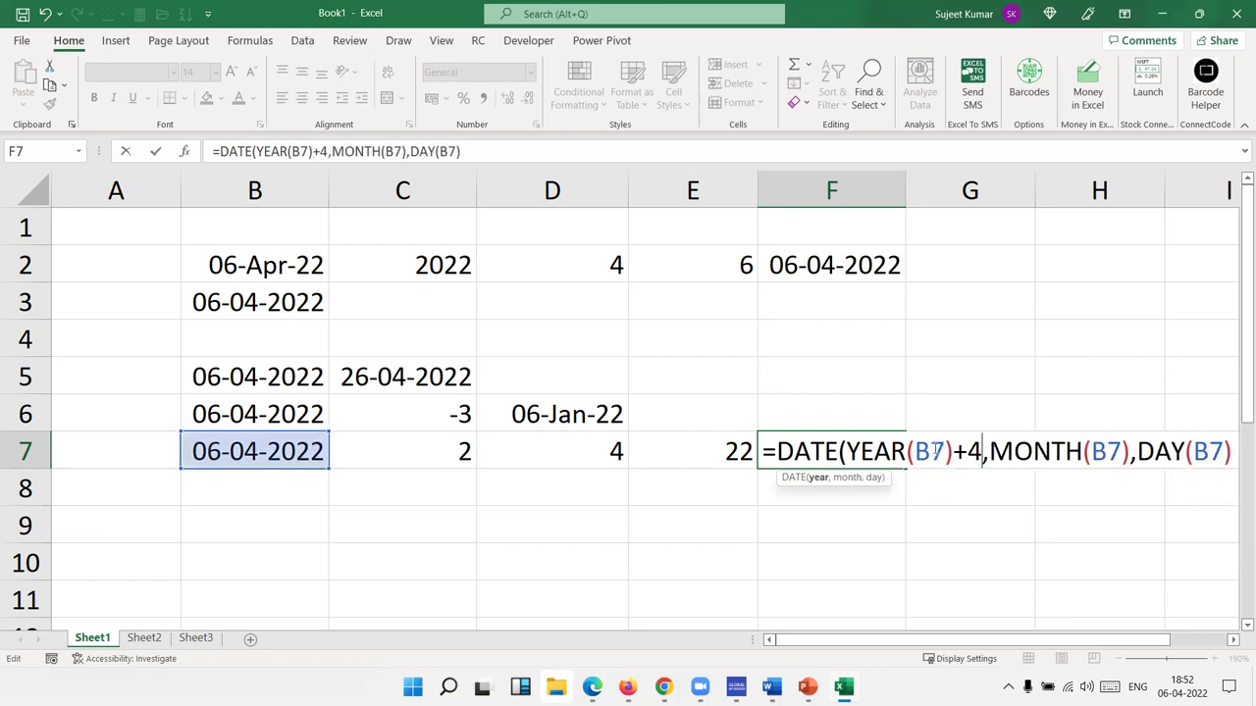
{"action": "left_click", "coordinate": [1130, 450]}
{"action": "left_click", "coordinate": [982, 453]}
{"action": "key", "text": "BackSpace"}
{"action": "type", "text": "2"}
{"action": "left_click", "coordinate": [1130, 451]}
{"action": "type", "text": "+4"}
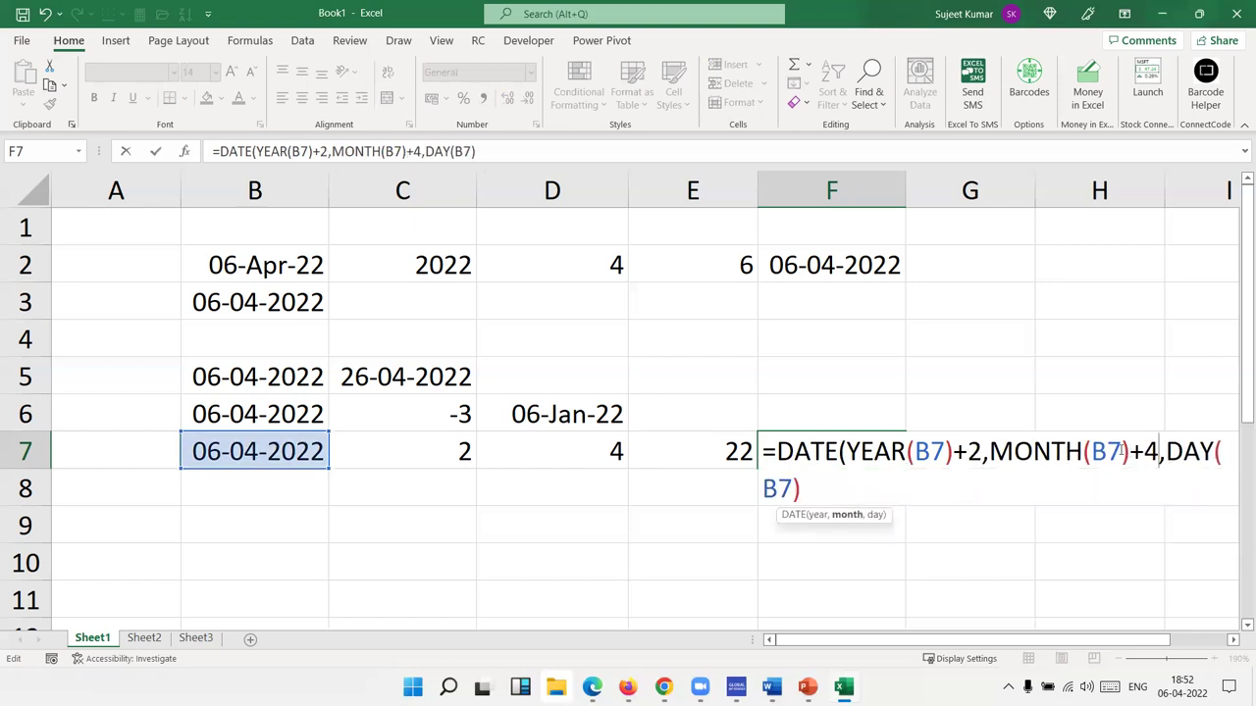
{"action": "left_click", "coordinate": [816, 496]}
{"action": "type", "text": "+"}
{"action": "type", "text": "22"}
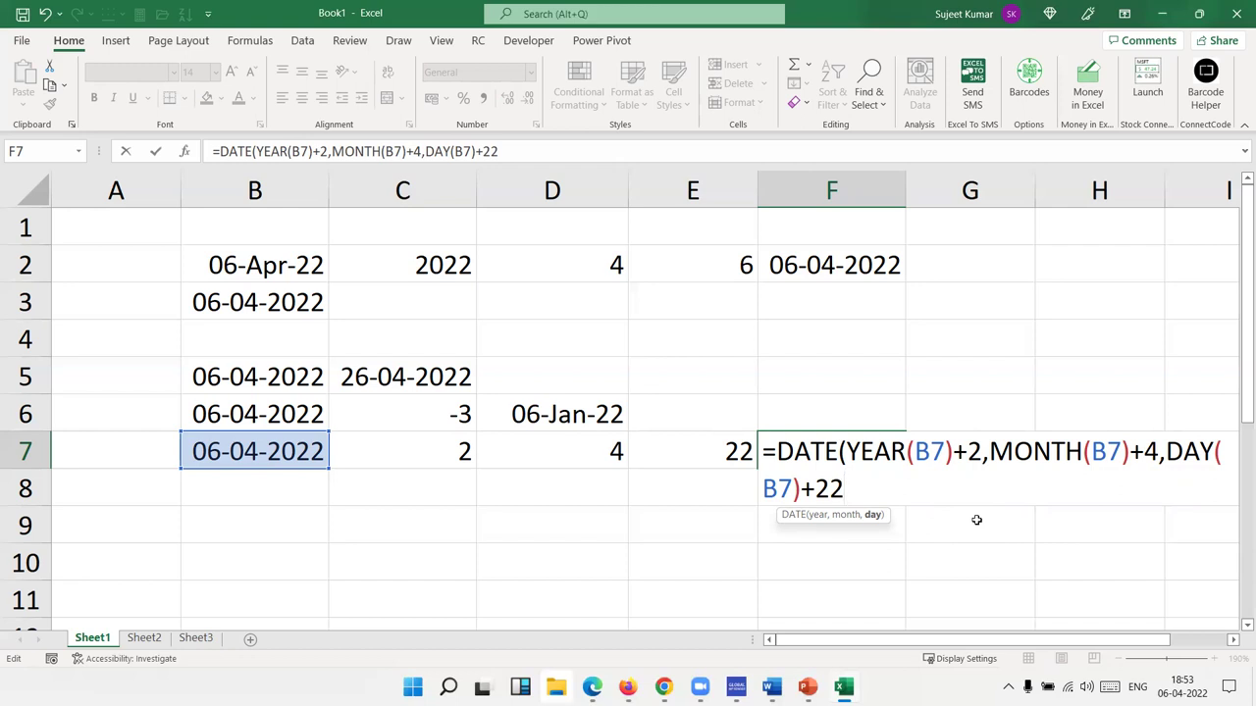
Commit the formula, accept Excel's correction, and format F7 as a date showing 28-Aug-24
{"action": "key", "text": "Return"}
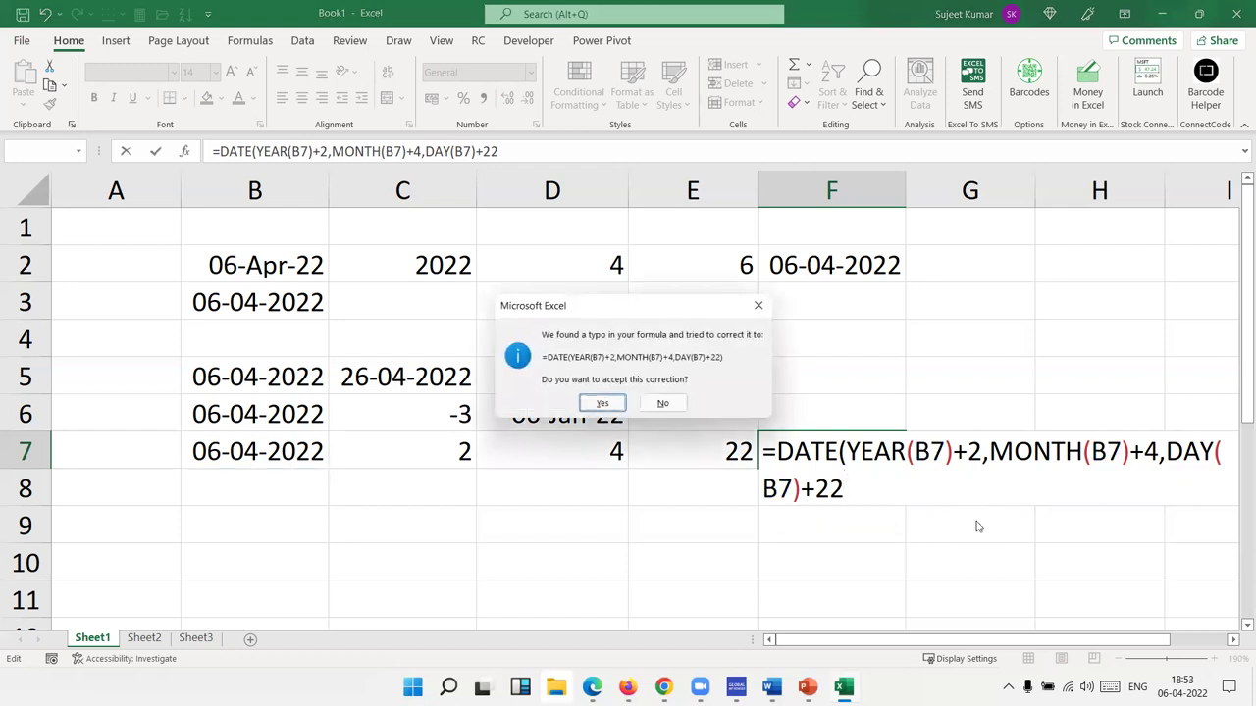
{"action": "key", "text": "Return"}
{"action": "key", "text": "Up"}
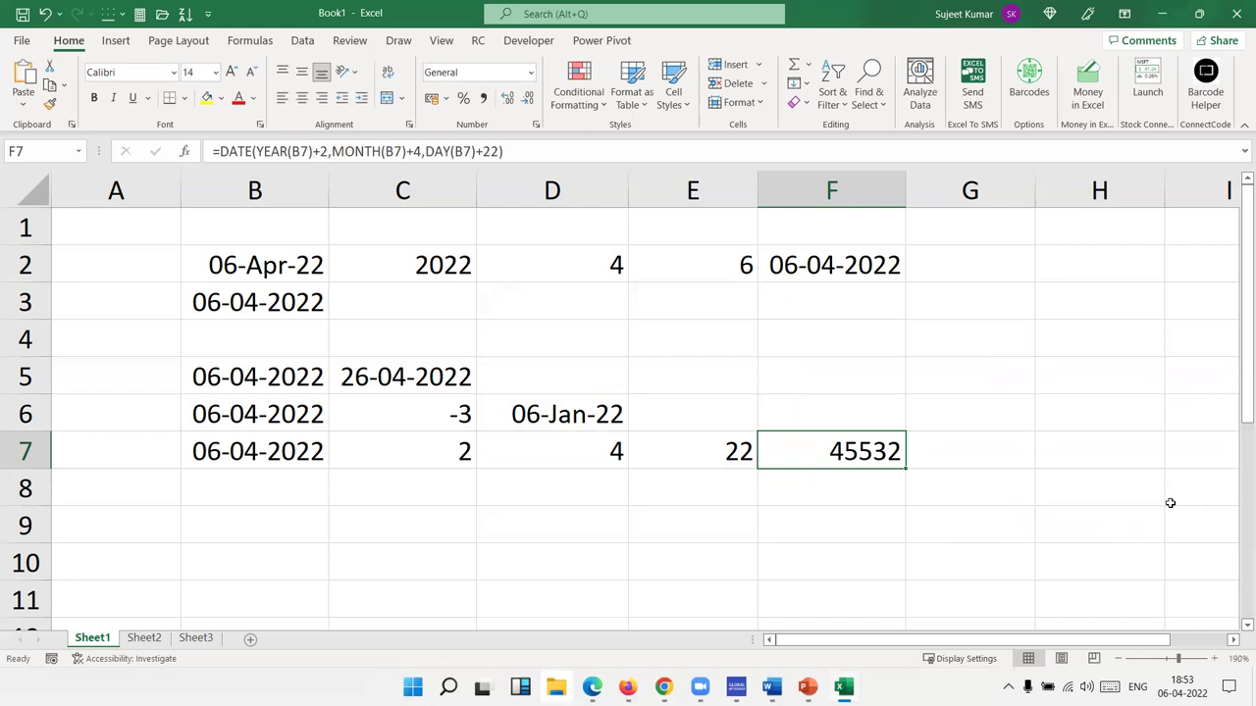
{"action": "key", "text": "ctrl+shift+3"}
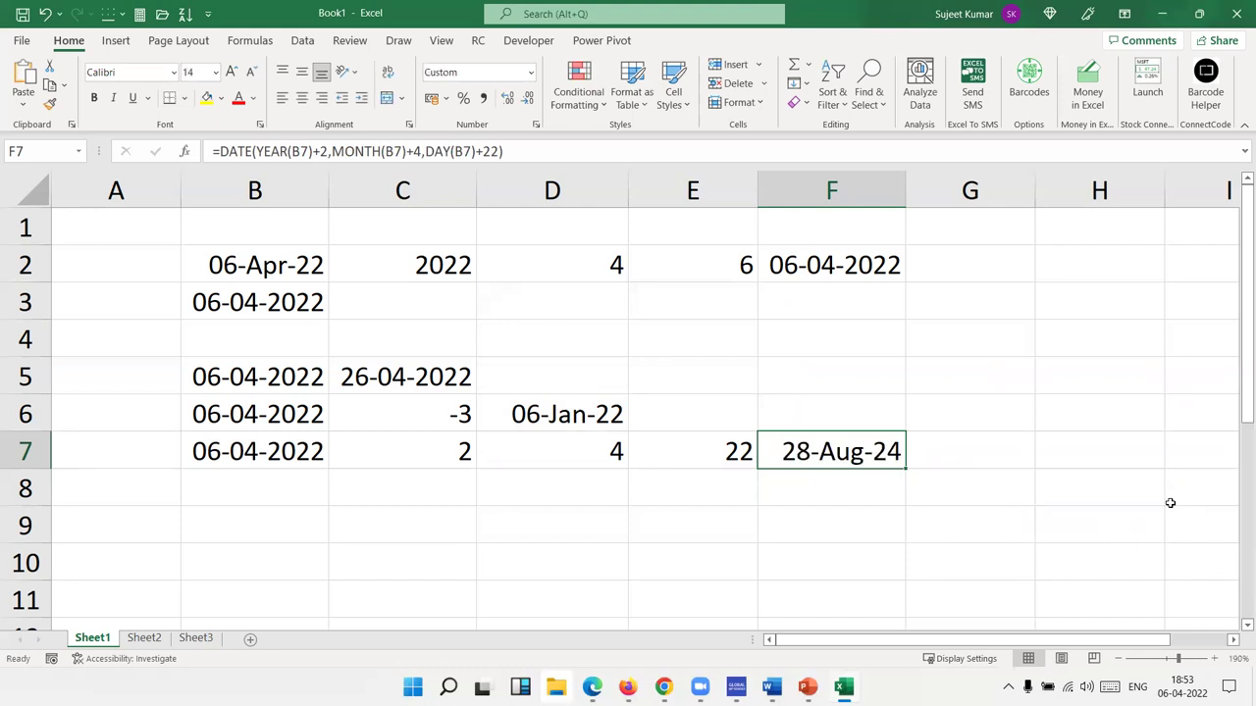
{"action": "key", "text": "Down"}
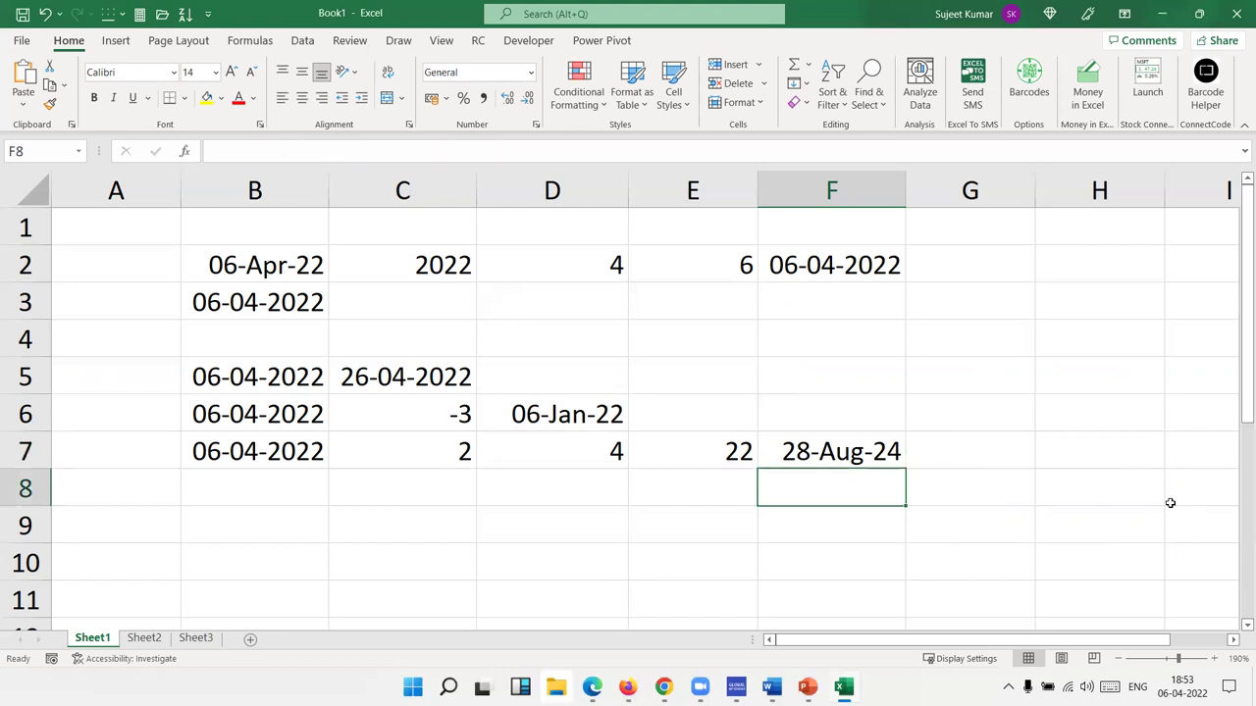
{"action": "key", "text": "Down"}
{"action": "key", "text": "Down"}
{"action": "key", "text": "Down"}
{"action": "key", "text": "Down"}
{"action": "key", "text": "Left"}
{"action": "key", "text": "Left"}
{"action": "key", "text": "Left"}
{"action": "key", "text": "Left"}
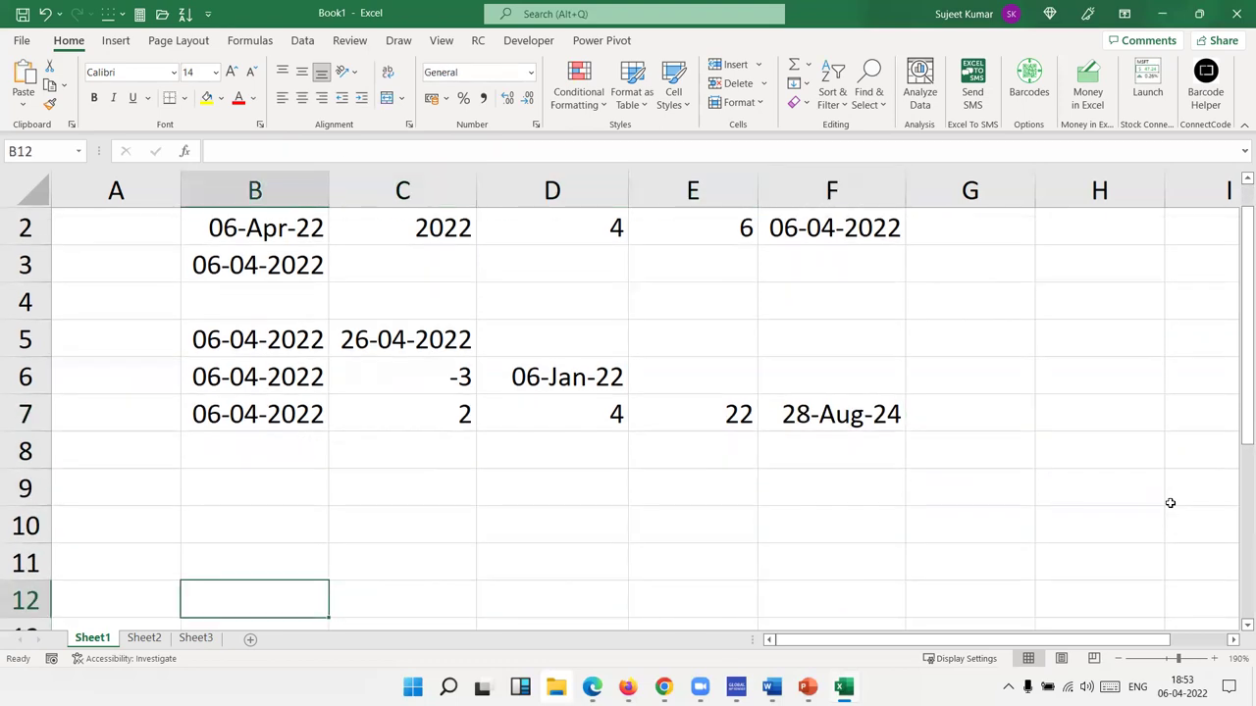
Enter 1/1 in B10 and today's date in C10
{"action": "key", "text": "Up"}
{"action": "key", "text": "Up"}
{"action": "key", "text": "Up"}
{"action": "key", "text": "Down"}
{"action": "key", "text": "Down"}
{"action": "key", "text": "Down"}
{"action": "key", "text": "Down"}
{"action": "key", "text": "Down"}
{"action": "key", "text": "Up"}
{"action": "key", "text": "Up"}
{"action": "key", "text": "Up"}
{"action": "type", "text": "1/1"}
{"action": "key", "text": "Right"}
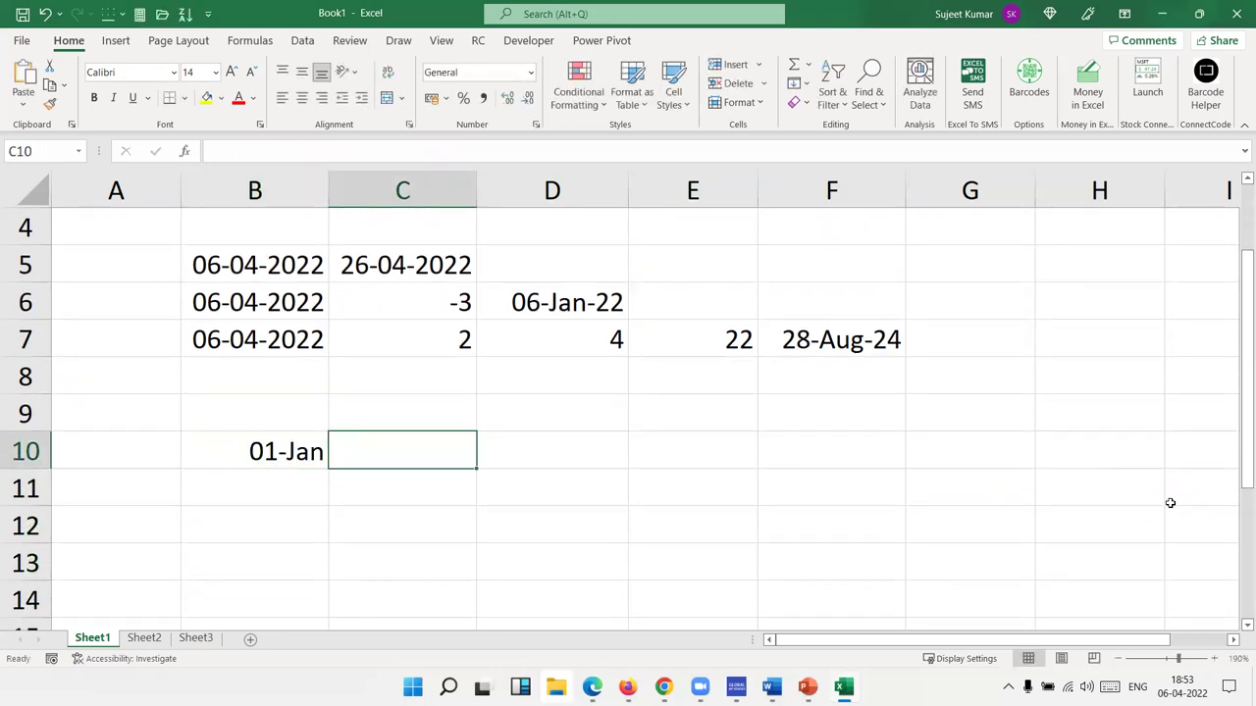
{"action": "key", "text": "ctrl+semicolon"}
{"action": "key", "text": "Return"}
Enter =C10-B10 in D10 to get the 95 days between the dates
{"action": "key", "text": "Up"}
{"action": "key", "text": "Right"}
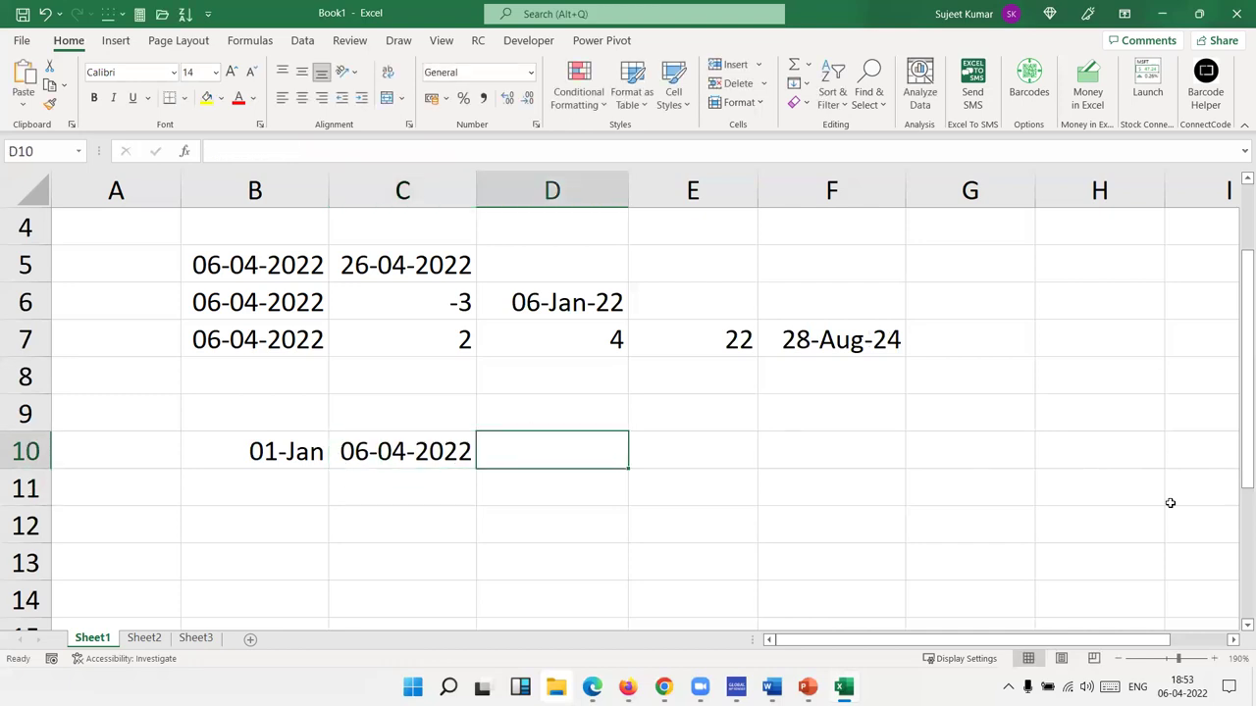
{"action": "type", "text": "="}
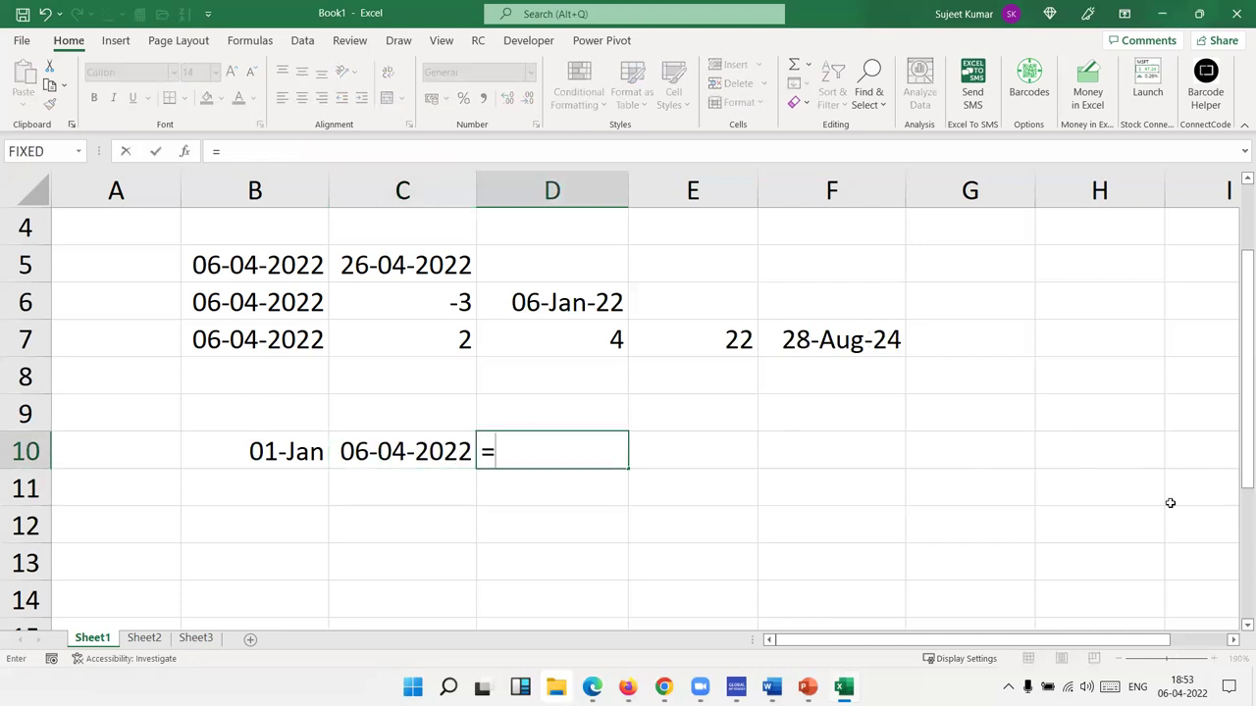
{"action": "key", "text": "Left"}
{"action": "type", "text": "-"}
{"action": "key", "text": "Left"}
{"action": "key", "text": "Left"}
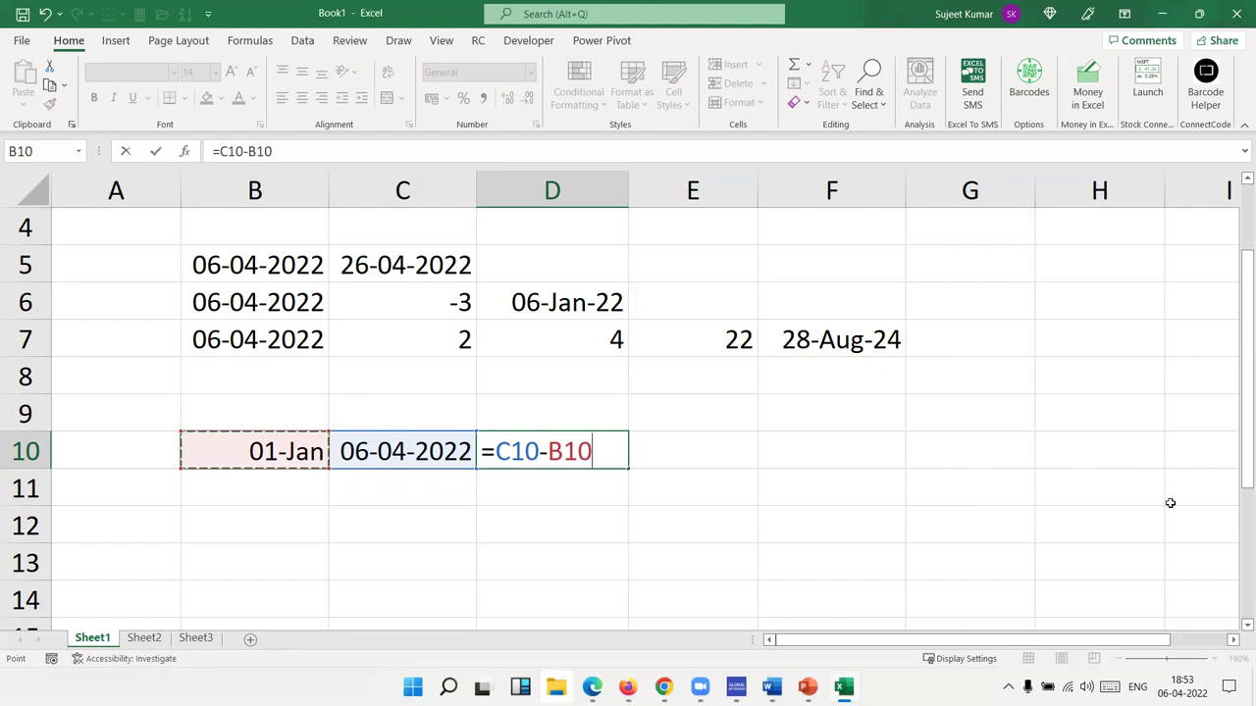
{"action": "key", "text": "Return"}
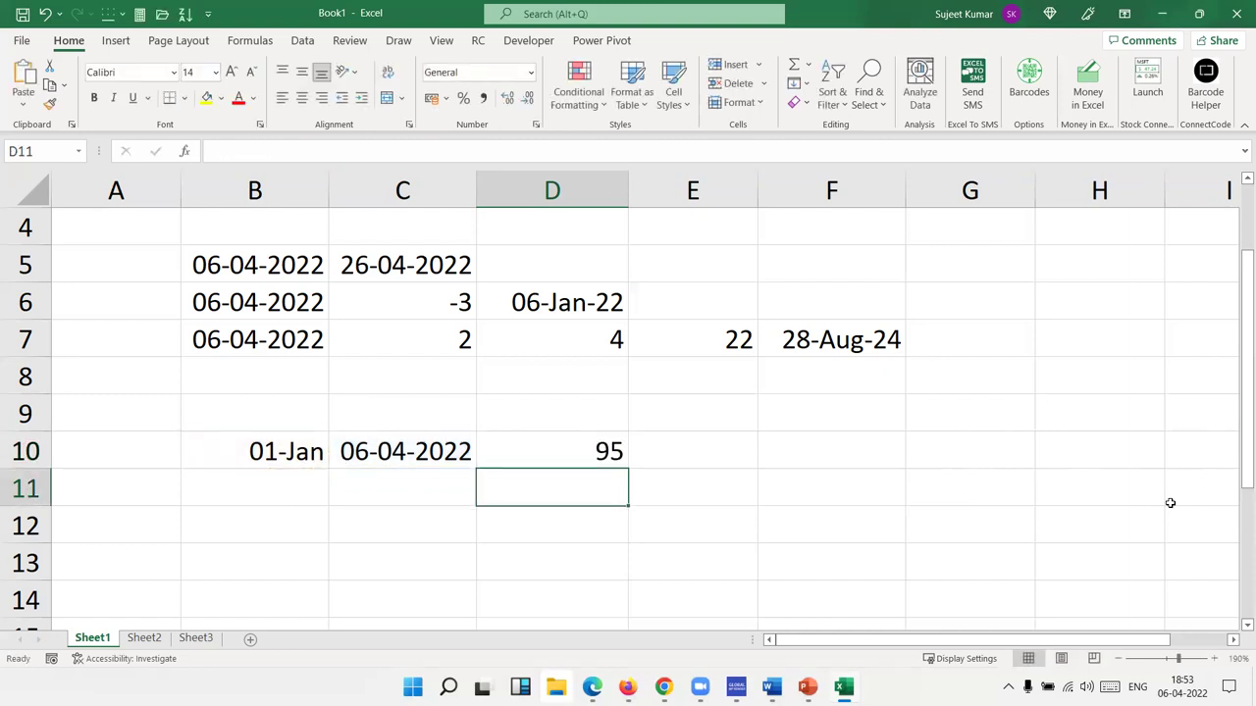
{"action": "key", "text": "Left"}
{"action": "key", "text": "Left"}
{"action": "key", "text": "shift+Right"}
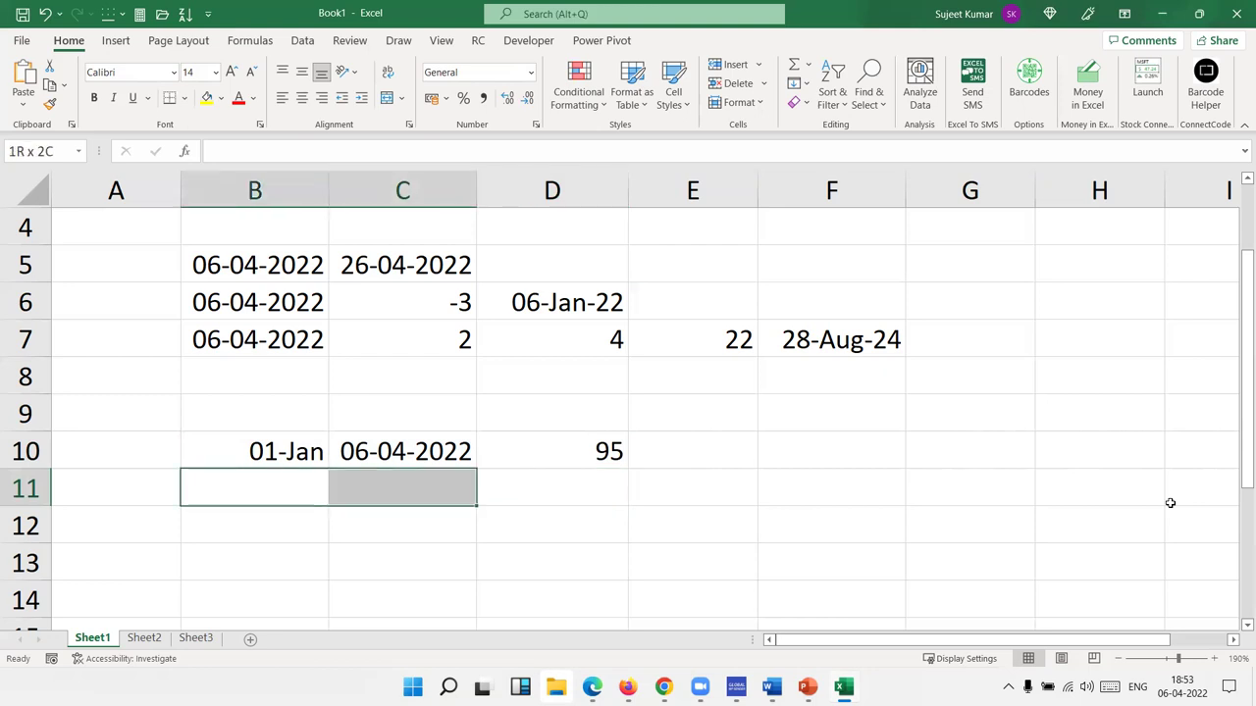
Copy the row 10 dates down into B11:C11 with Ctrl+D
{"action": "key", "text": "ctrl+d"}
{"action": "key", "text": "Right"}
{"action": "key", "text": "Right"}
{"action": "key", "text": "Up"}
{"action": "key", "text": "Right"}
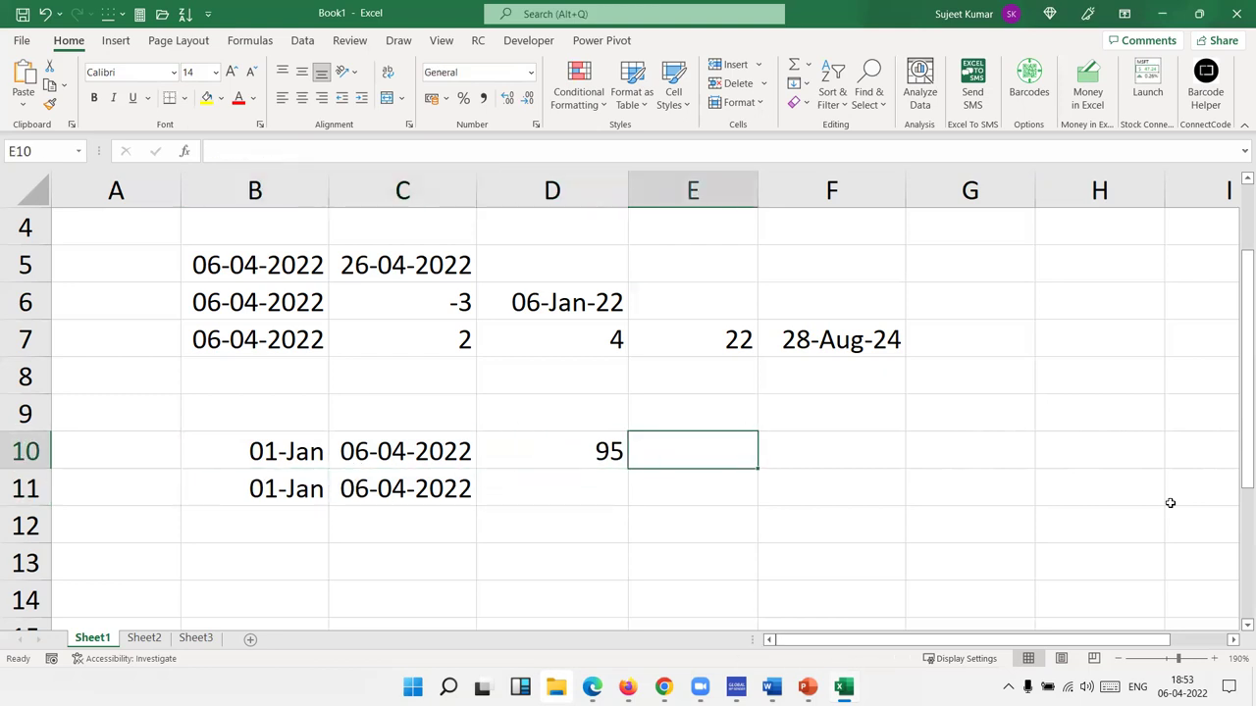
Enter =DAYS(C10,B10) in E10, returning 95, and review the formula
{"action": "type", "text": "=dy"}
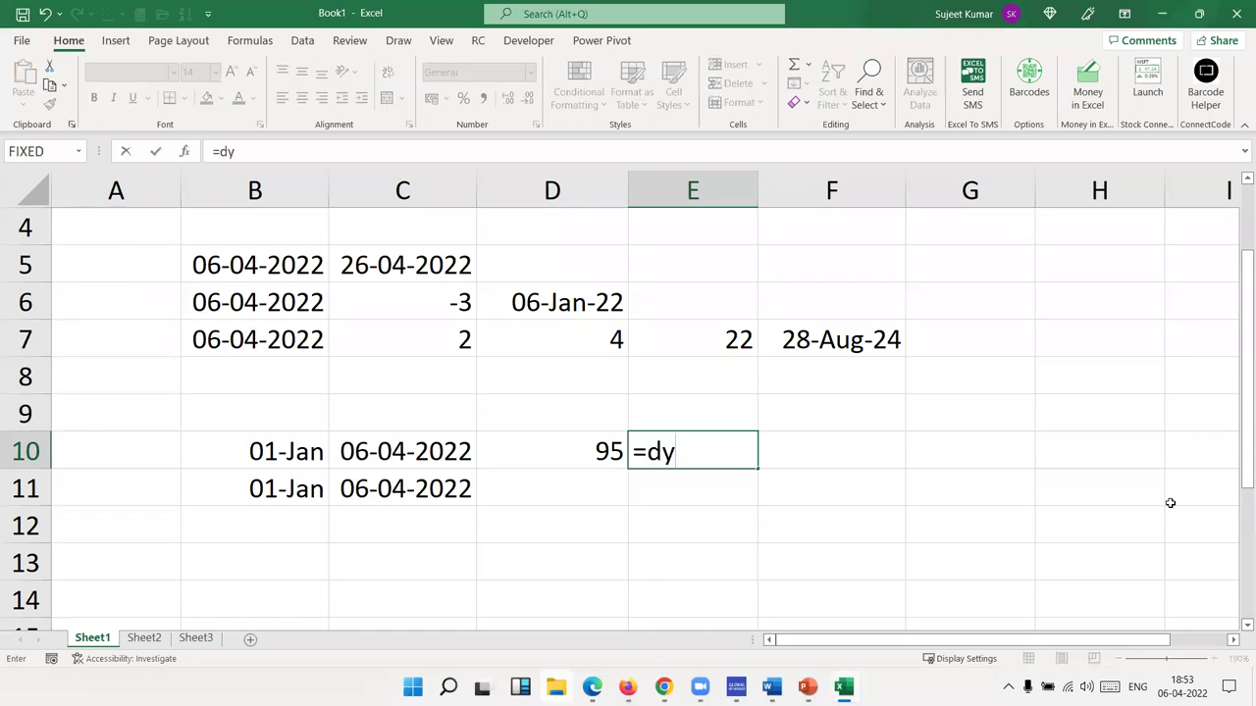
{"action": "key", "text": "BackSpace"}
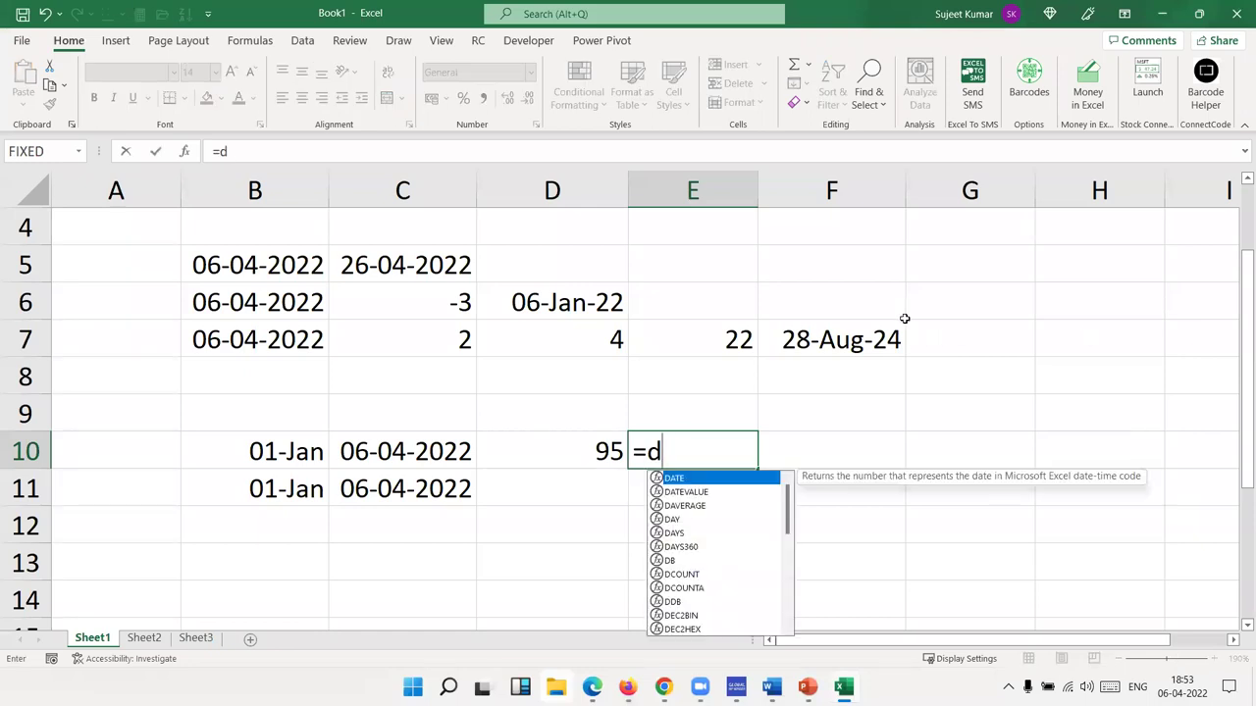
{"action": "type", "text": "a"}
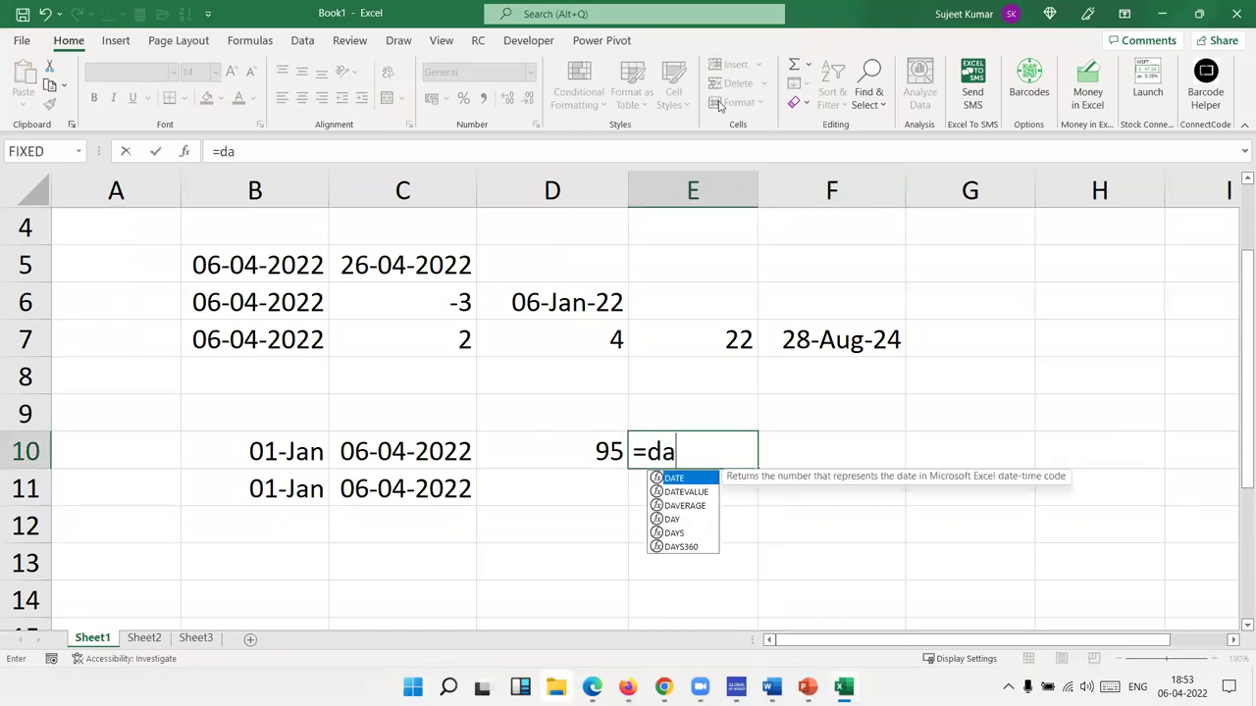
{"action": "type", "text": "ys"}
{"action": "key", "text": "Tab"}
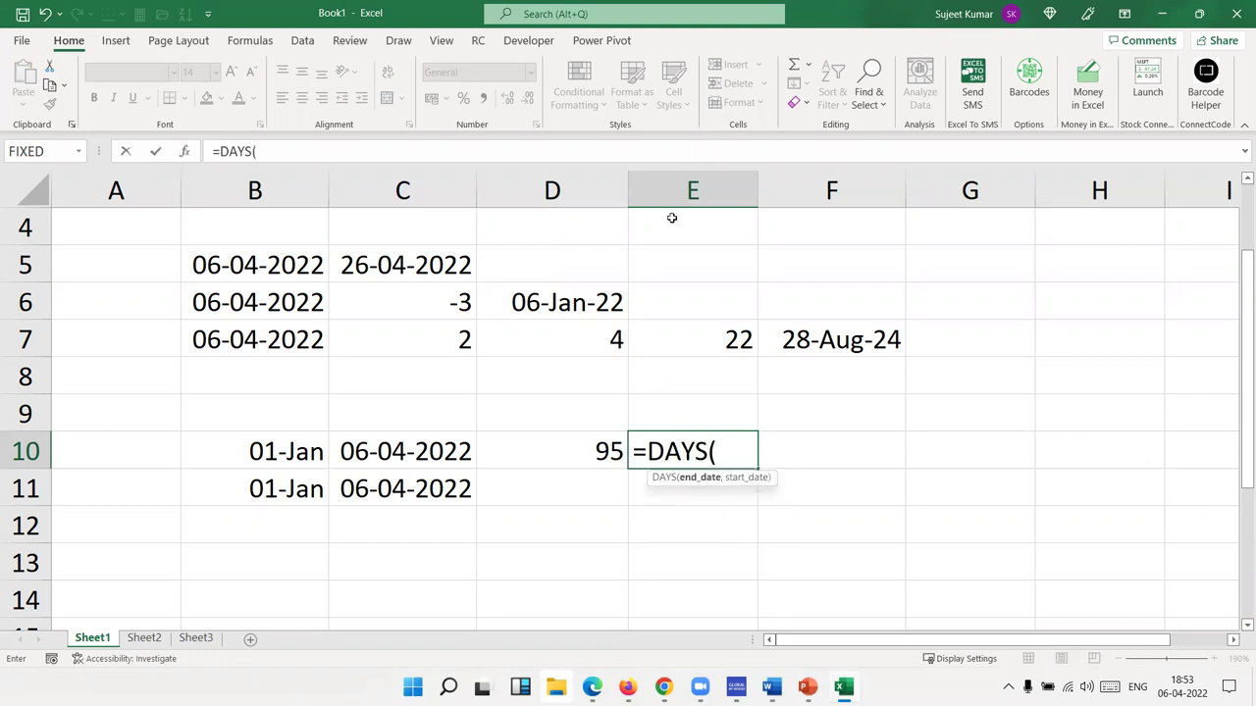
{"action": "left_click", "coordinate": [444, 451]}
{"action": "type", "text": ","}
{"action": "left_click", "coordinate": [292, 450]}
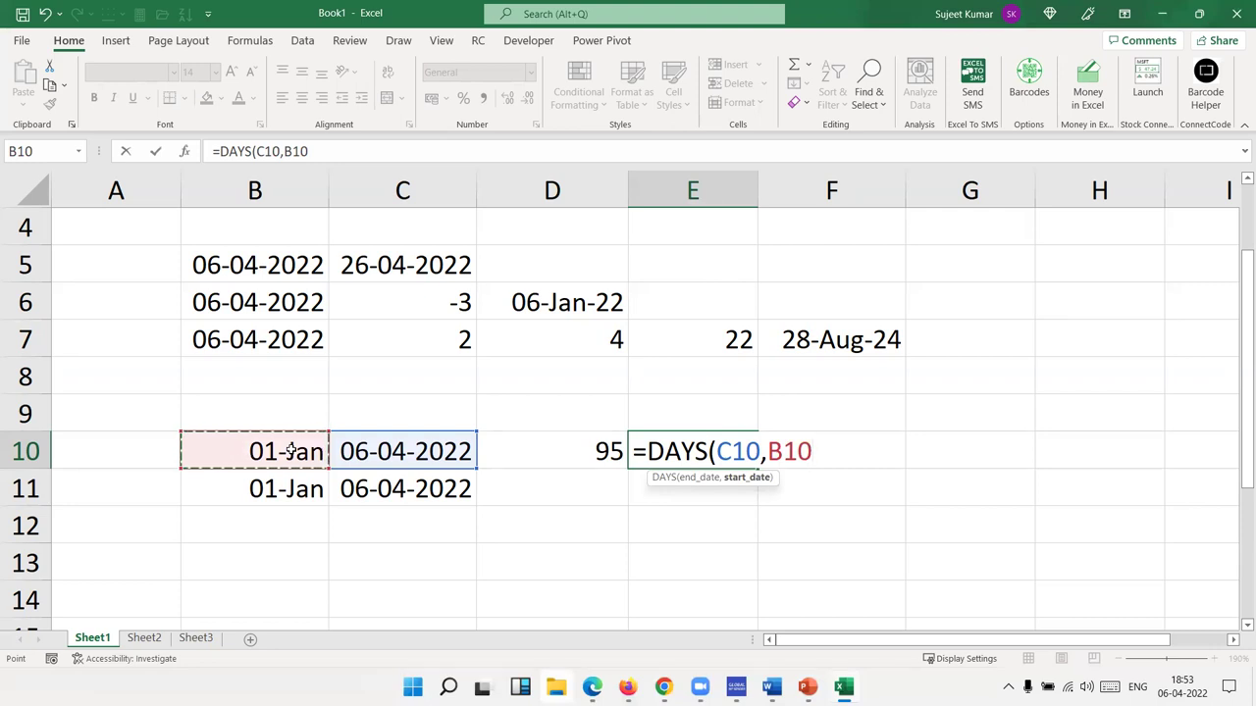
{"action": "key", "text": "Return"}
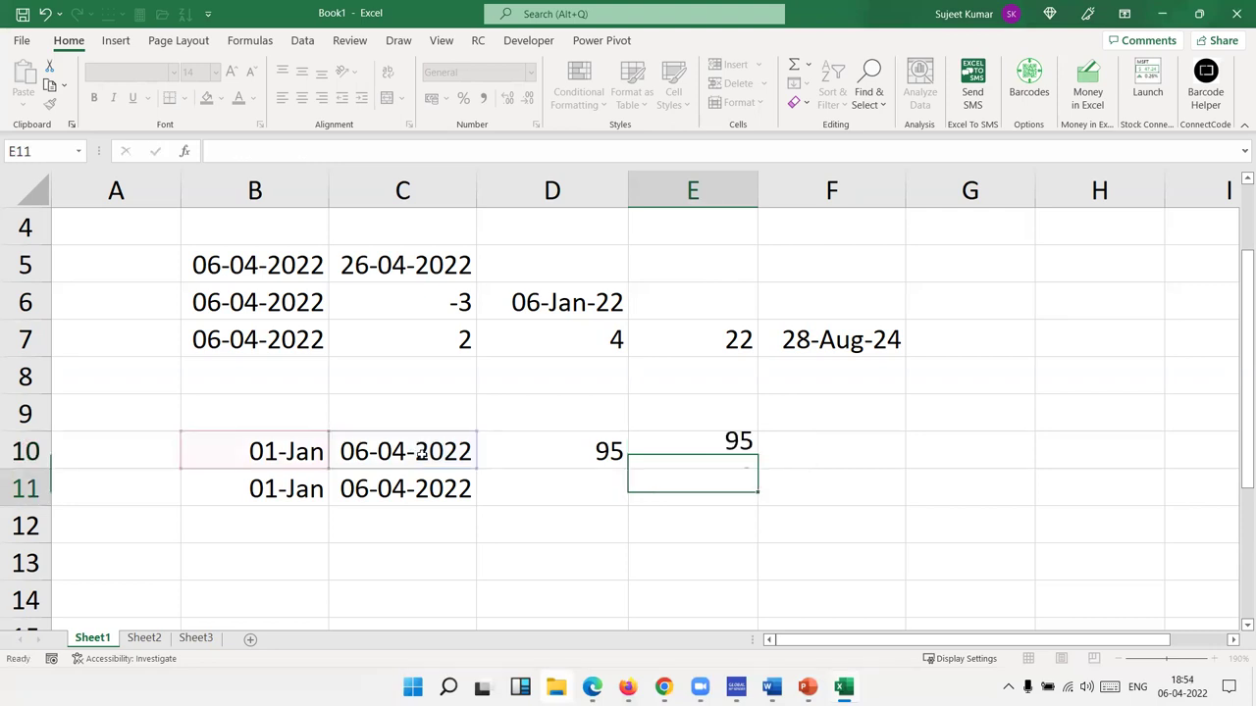
{"action": "key", "text": "Up"}
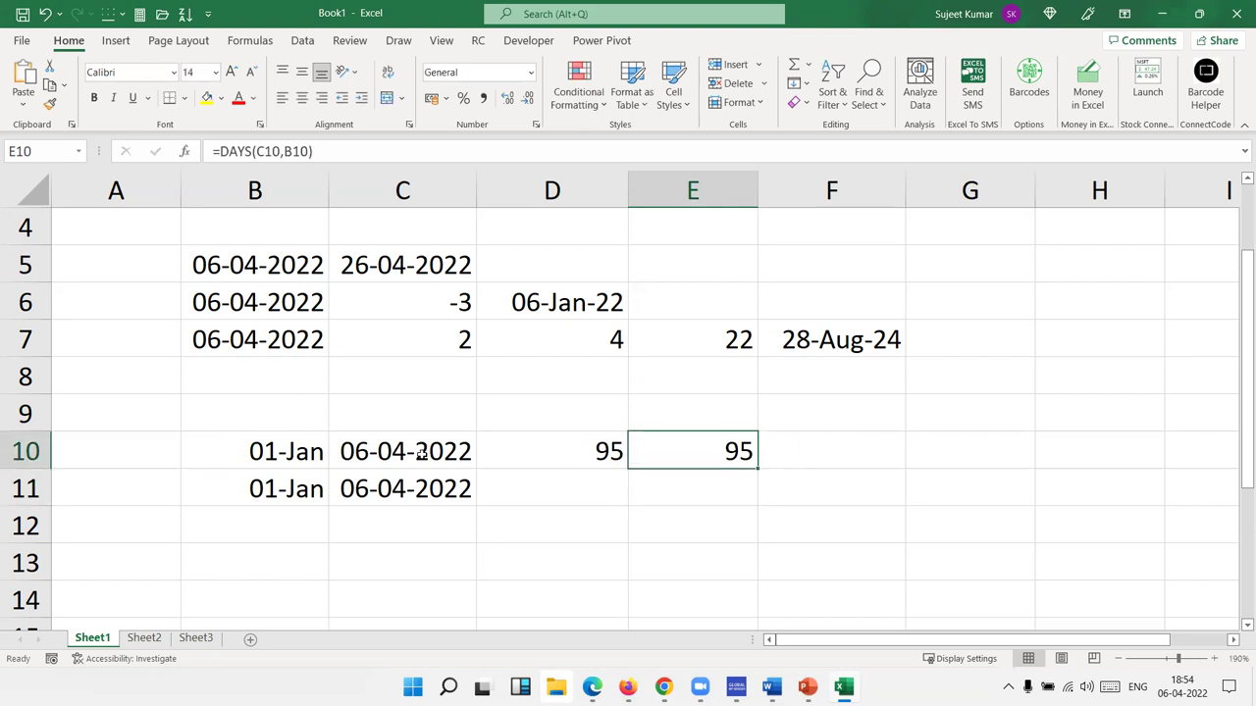
{"action": "key", "text": "F2"}
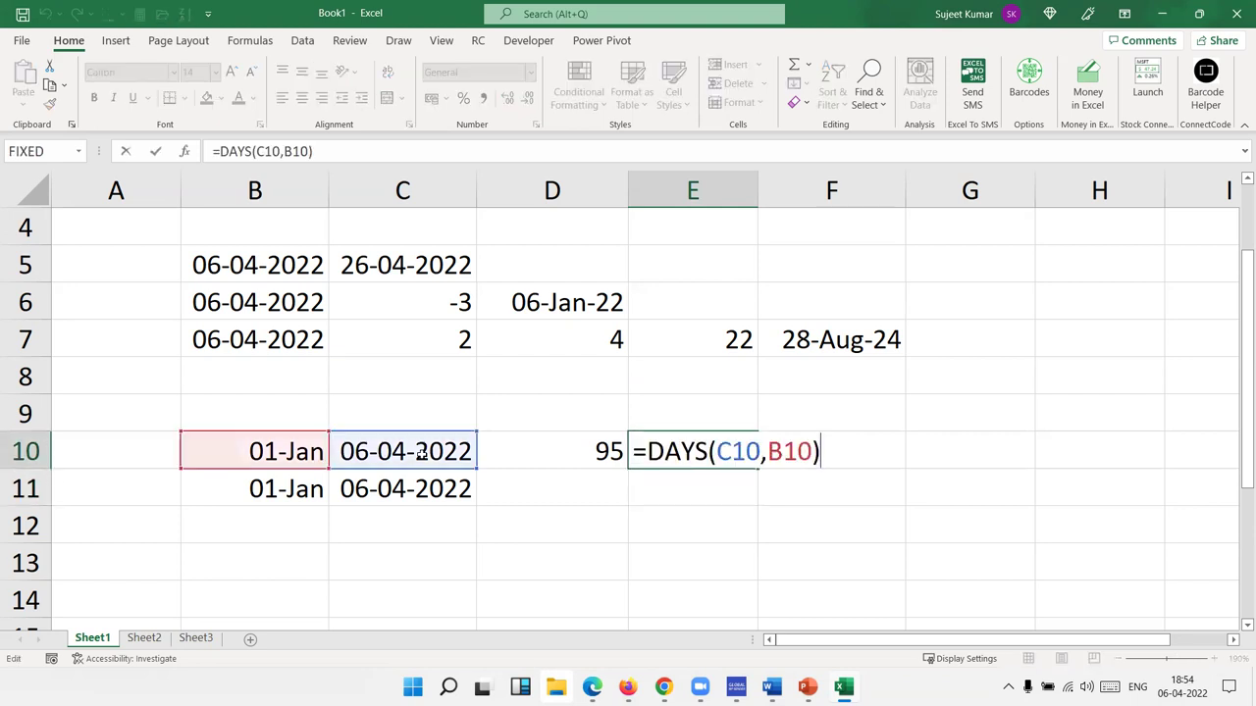
{"action": "key", "text": "Escape"}
{"action": "key", "text": "Down"}
{"action": "key", "text": "Left"}
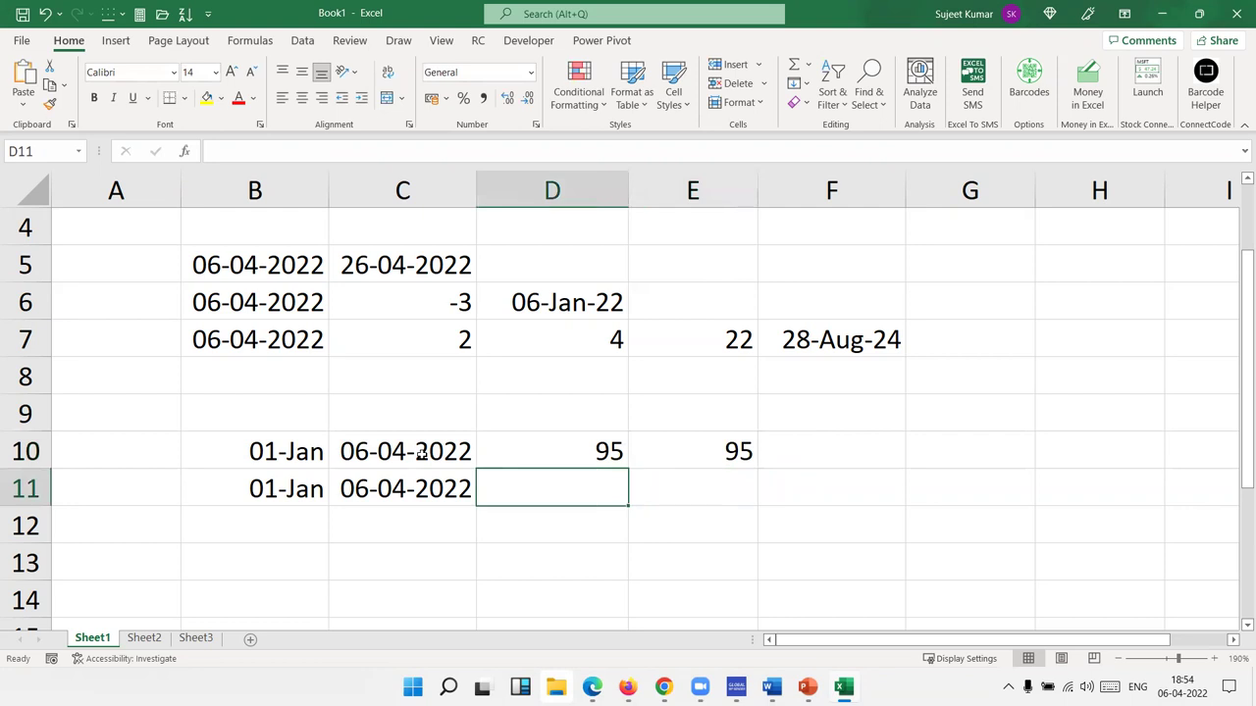
Enter =NETWORKDAYS(B11,C11,H4:H10) in D11, giving 68 workdays, and review its references
{"action": "type", "text": "=d"}
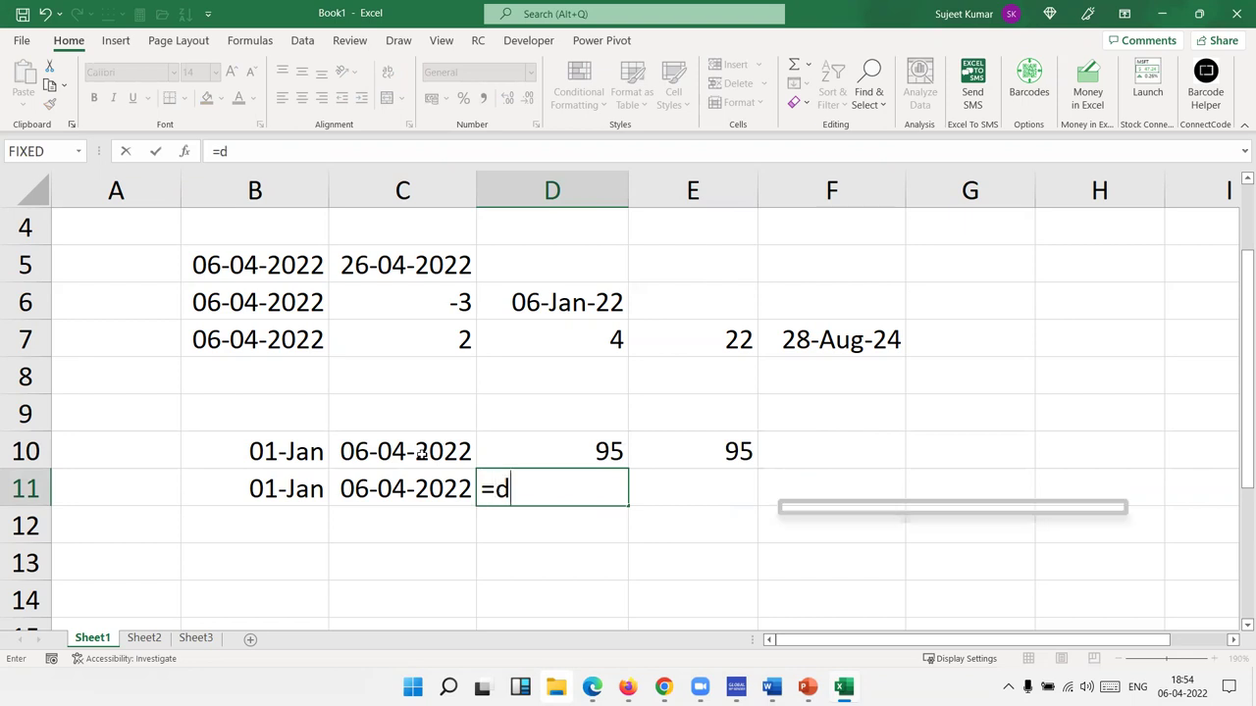
{"action": "type", "text": "a"}
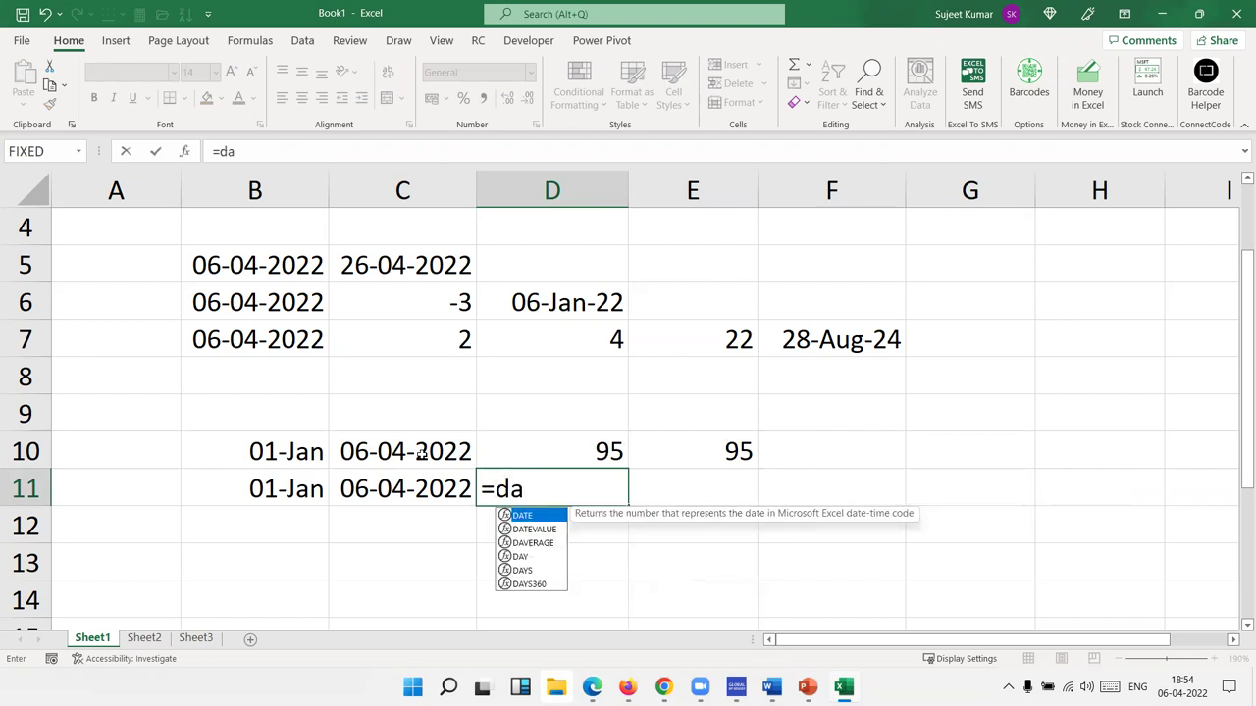
{"action": "key", "text": "BackSpace"}
{"action": "key", "text": "BackSpace"}
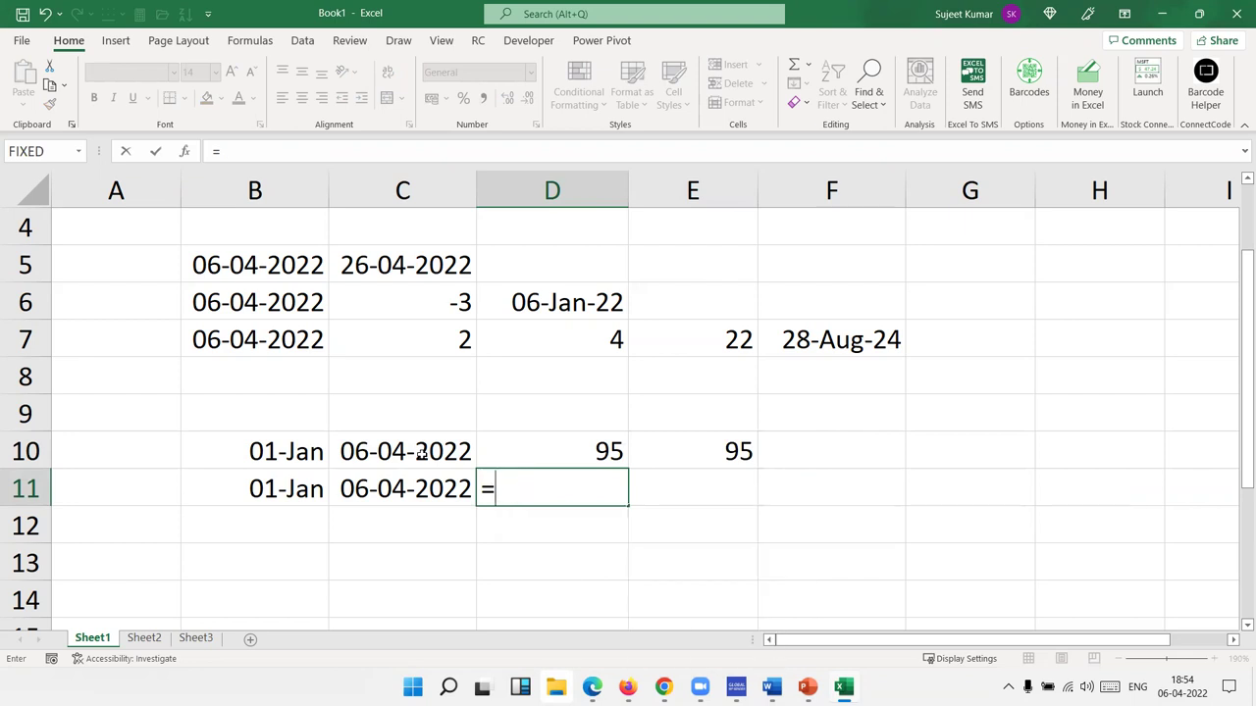
{"action": "type", "text": "net"}
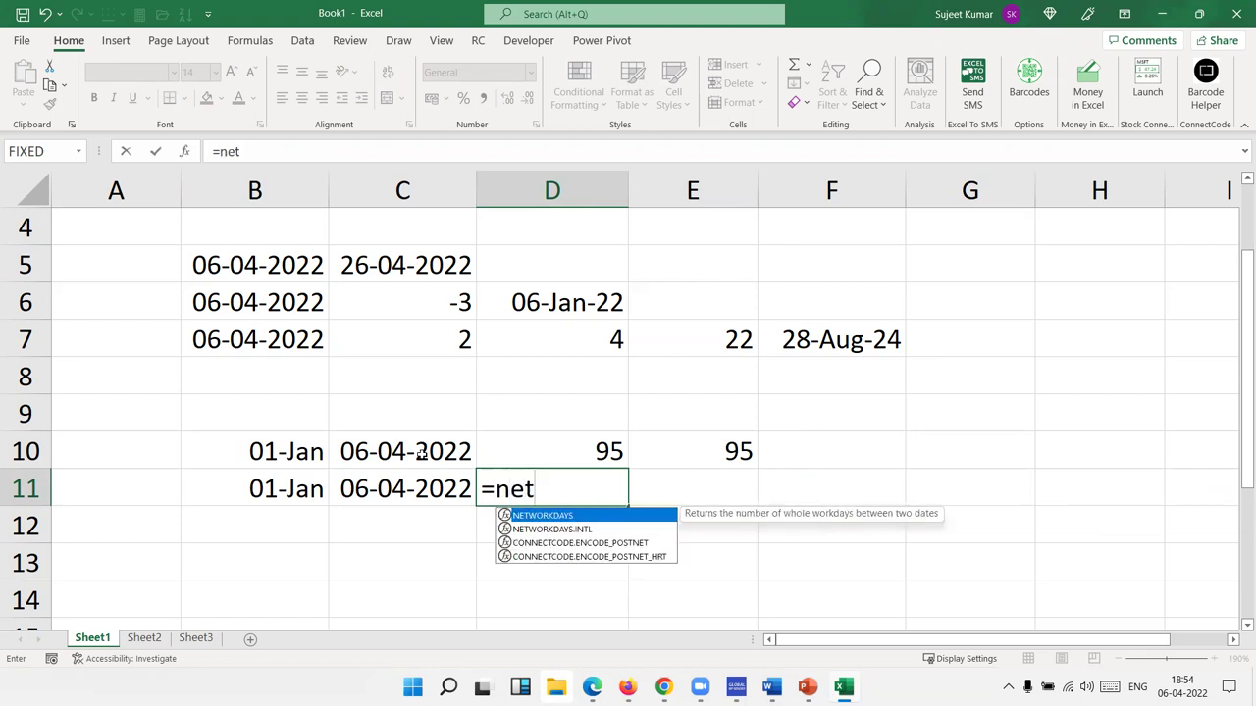
{"action": "key", "text": "Tab"}
{"action": "key", "text": "Left"}
{"action": "key", "text": "Left"}
{"action": "type", "text": ","}
{"action": "key", "text": "Left"}
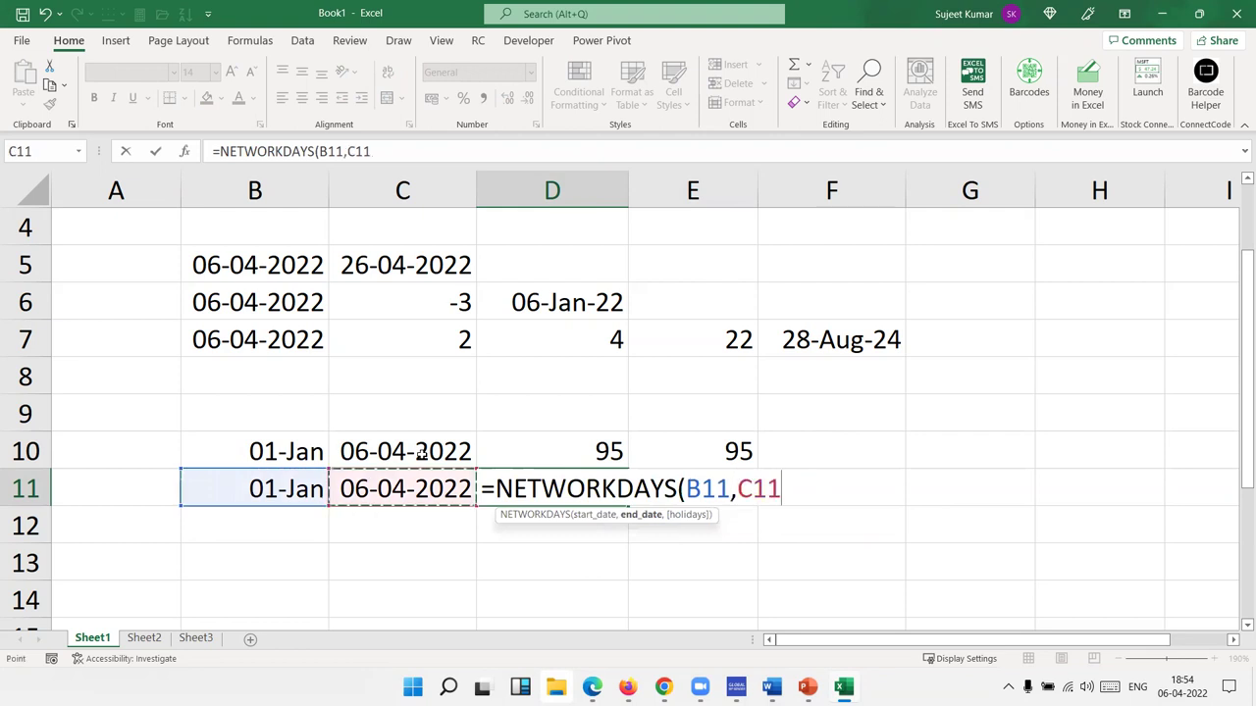
{"action": "type", "text": ","}
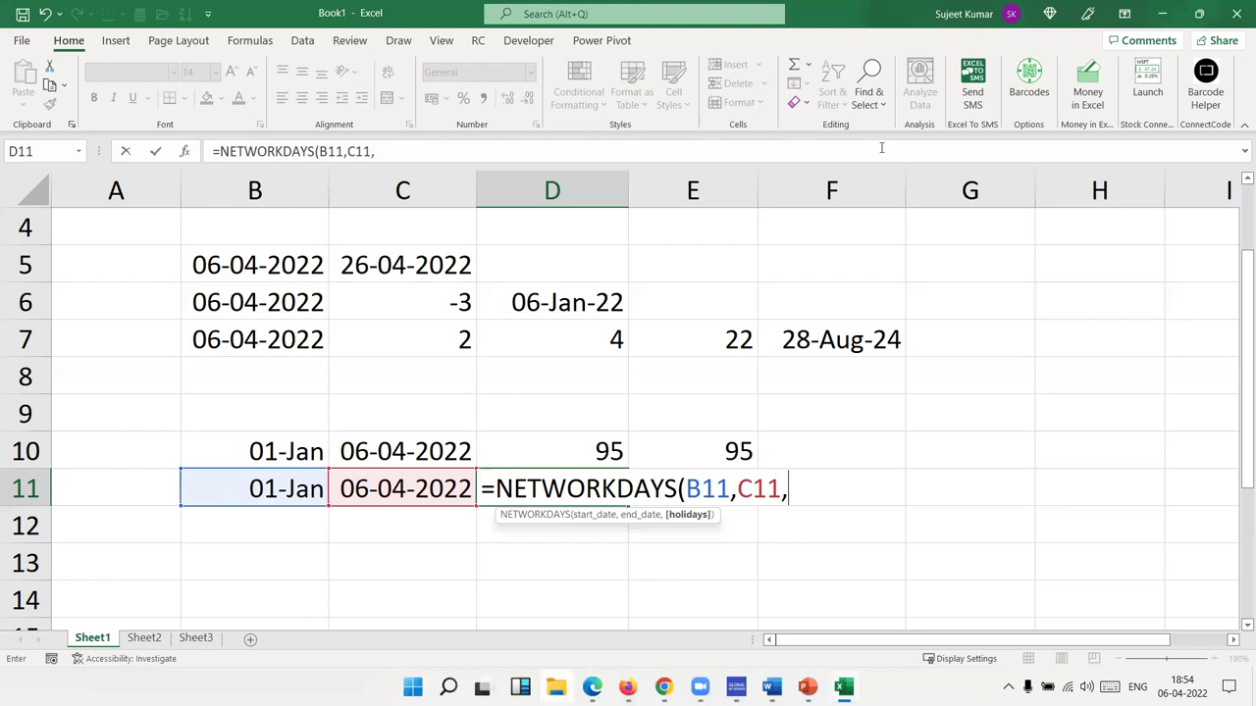
{"action": "left_click_drag", "start_coordinate": [1067, 234], "coordinate": [1065, 460]}
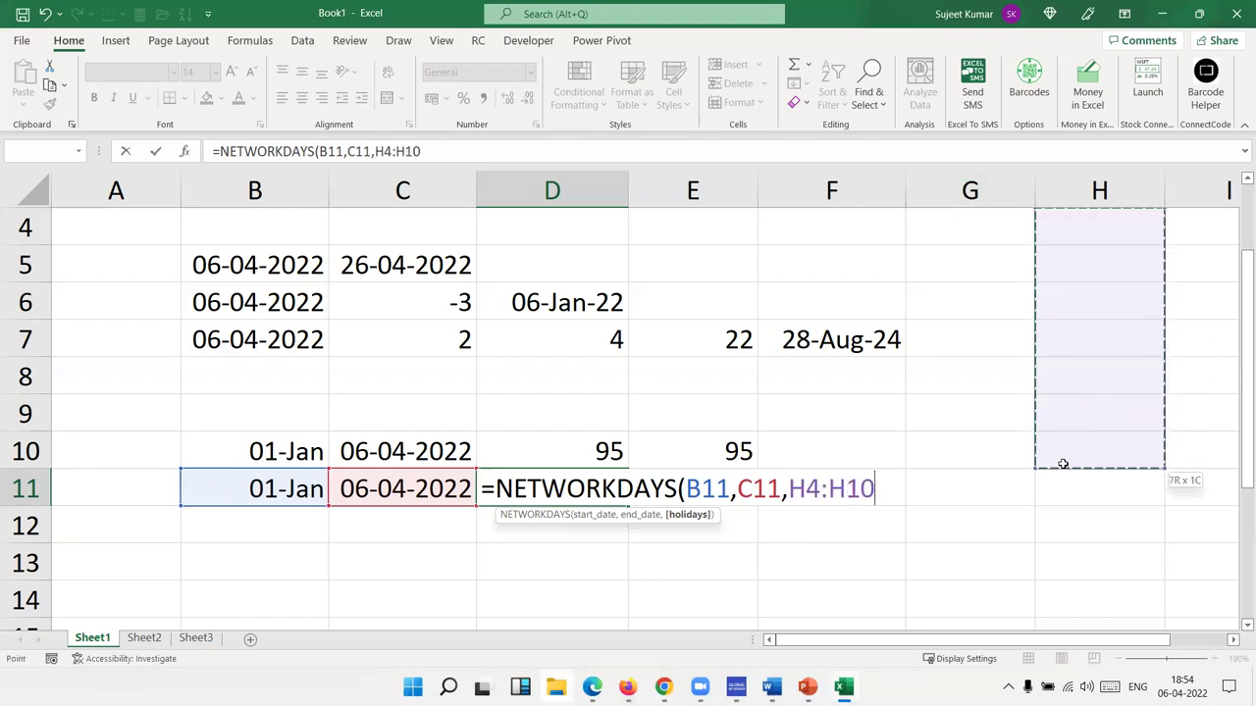
{"action": "key", "text": "Return"}
{"action": "key", "text": "Up"}
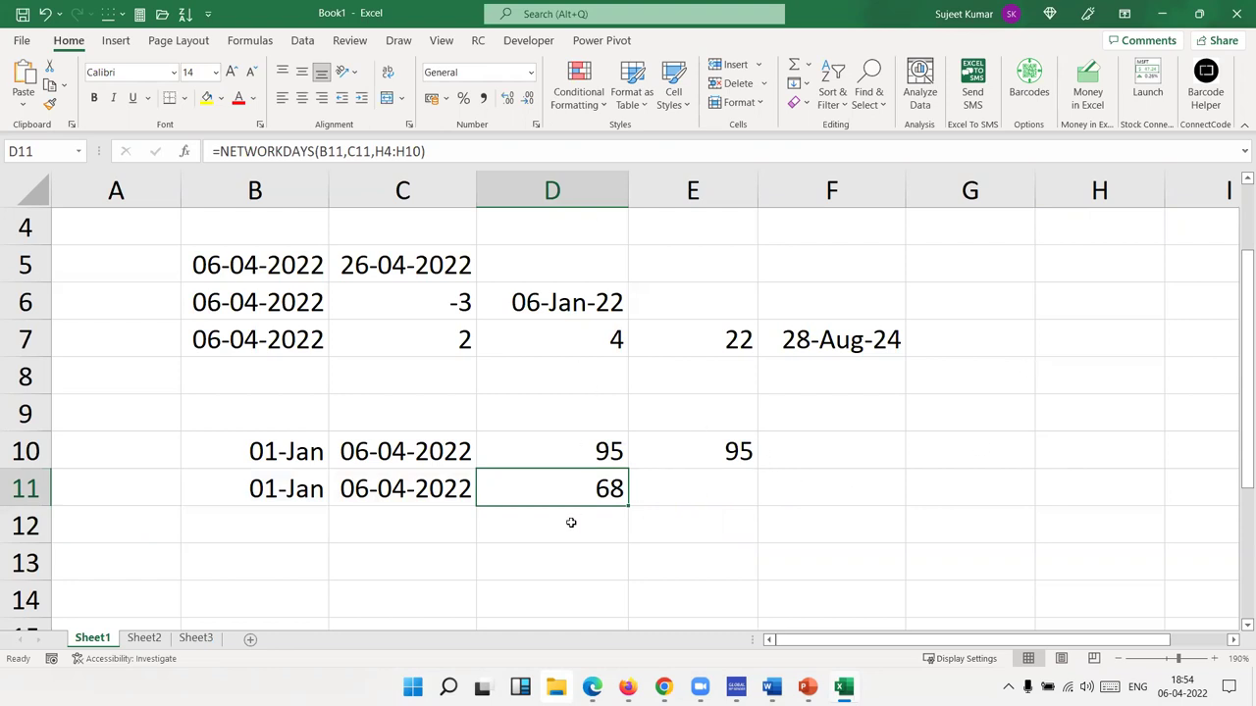
{"action": "double_click", "coordinate": [575, 484]}
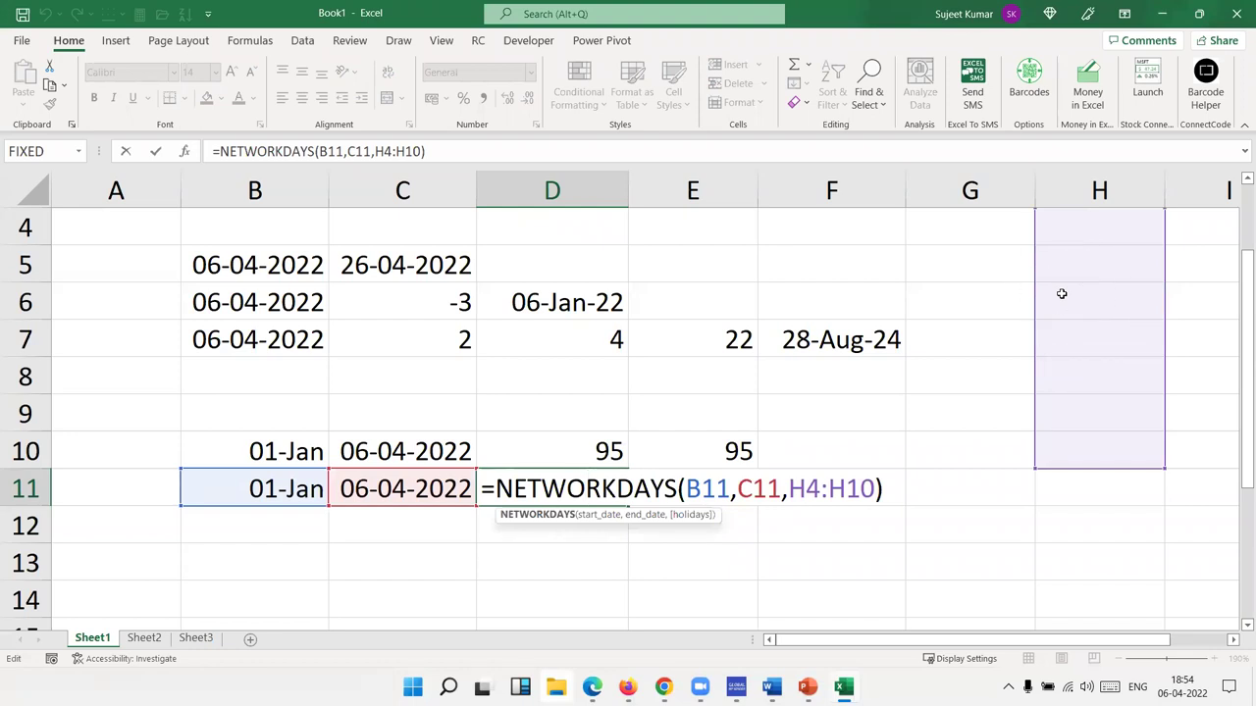
{"action": "key", "text": "ctrl+Return"}
Fill the 01-Jan and 06-04-2022 dates from row 11 down into row 12
{"action": "left_click_drag", "start_coordinate": [298, 528], "coordinate": [380, 538]}
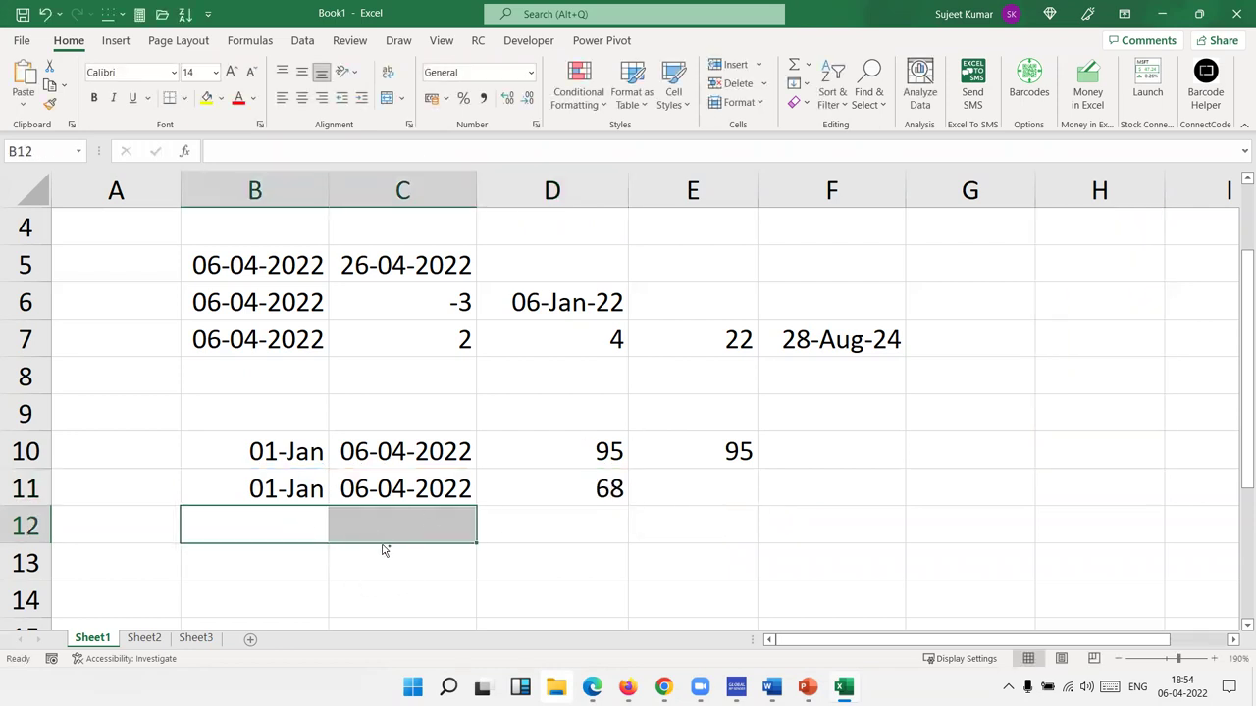
{"action": "key", "text": "ctrl+d"}
{"action": "left_click", "coordinate": [602, 536]}
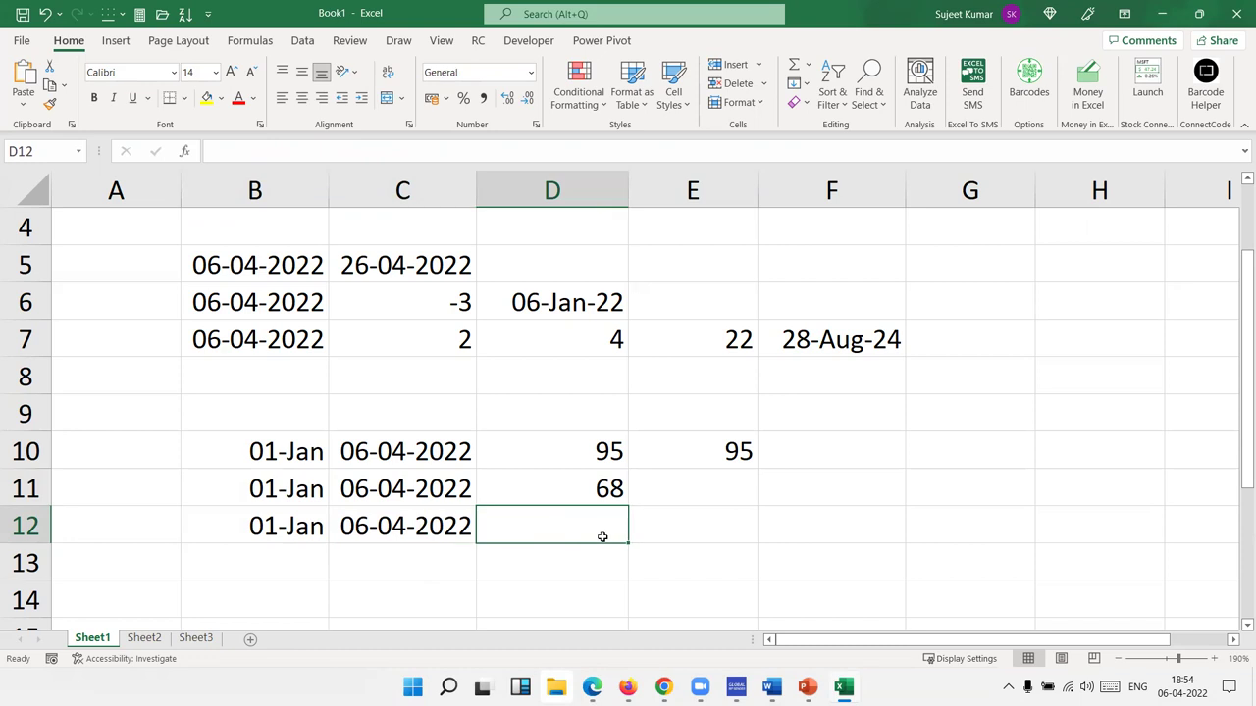
Start =NETWORKDAYS.INTL in D12 with B12 as start date and C12 as end date
{"action": "type", "text": "=ne"}
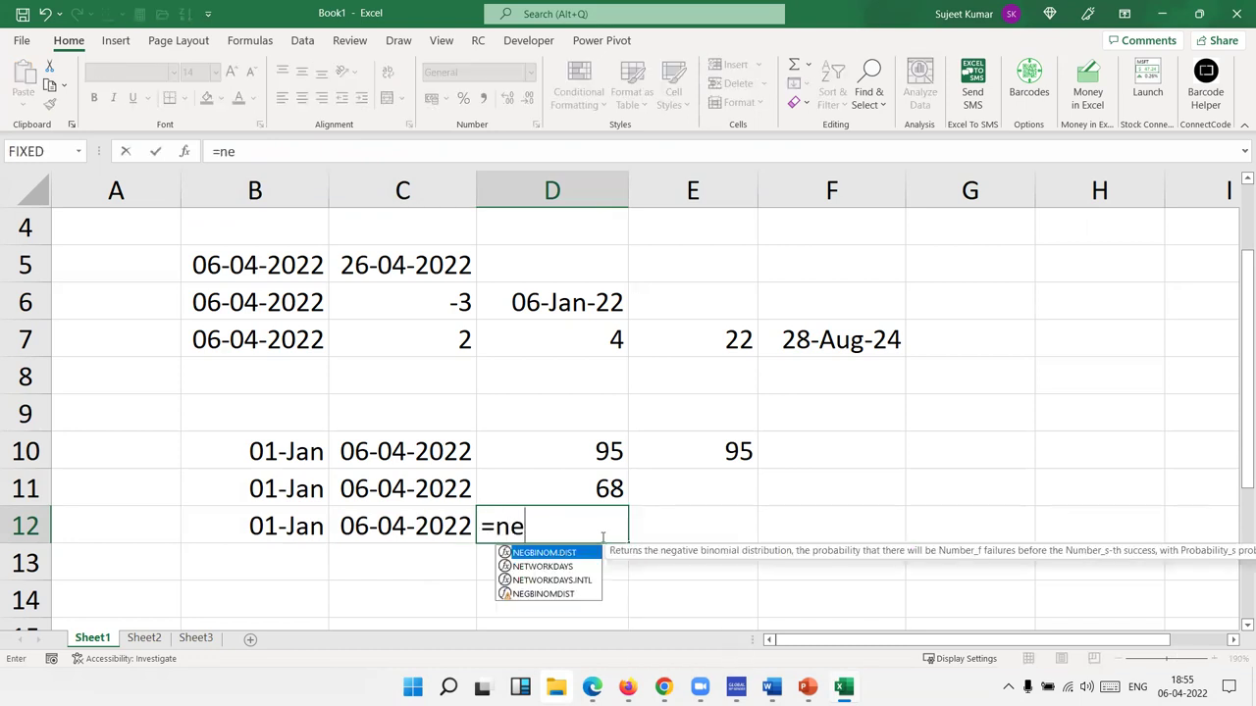
{"action": "key", "text": "Down"}
{"action": "key", "text": "Down"}
{"action": "key", "text": "Tab"}
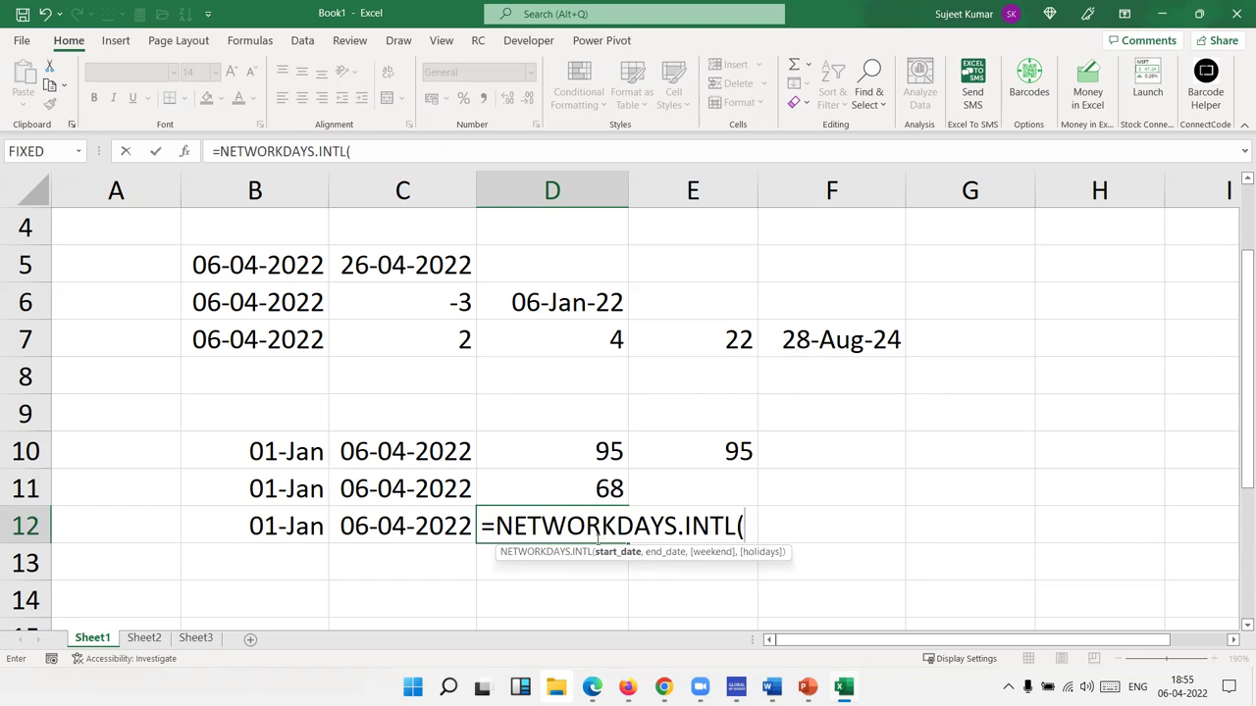
{"action": "left_click", "coordinate": [306, 526]}
{"action": "type", "text": ","}
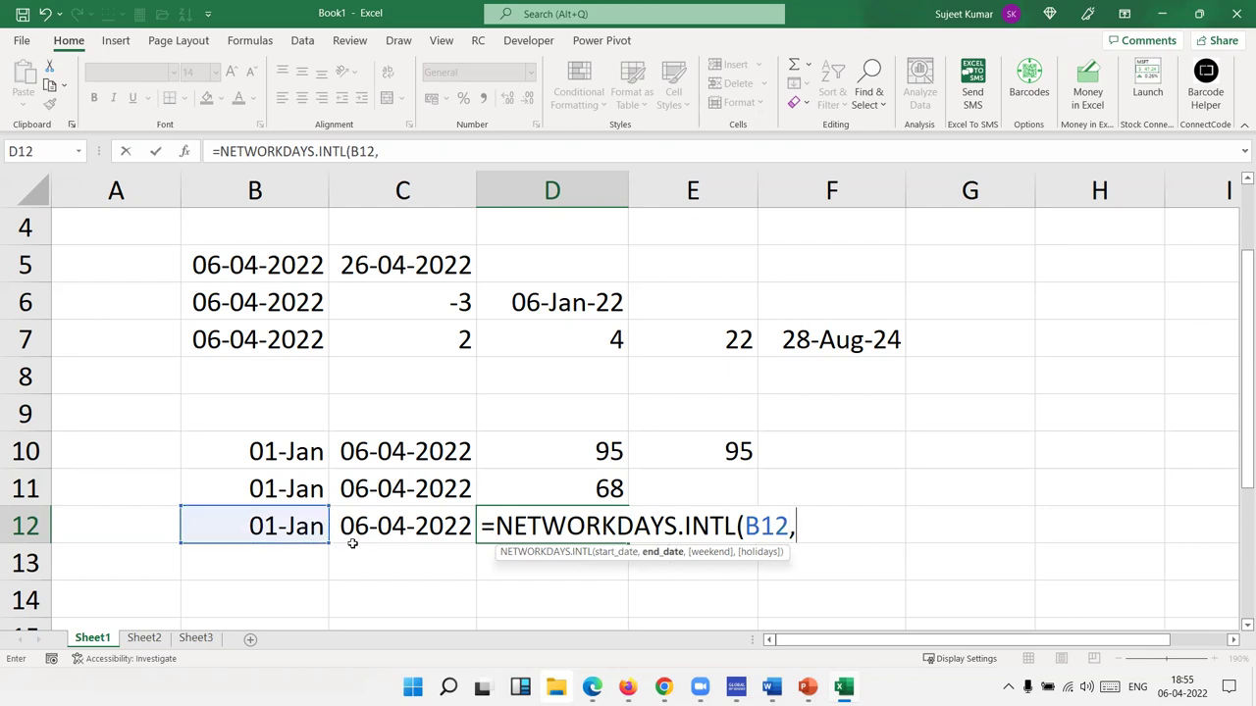
{"action": "left_click", "coordinate": [361, 531]}
{"action": "type", "text": ","}
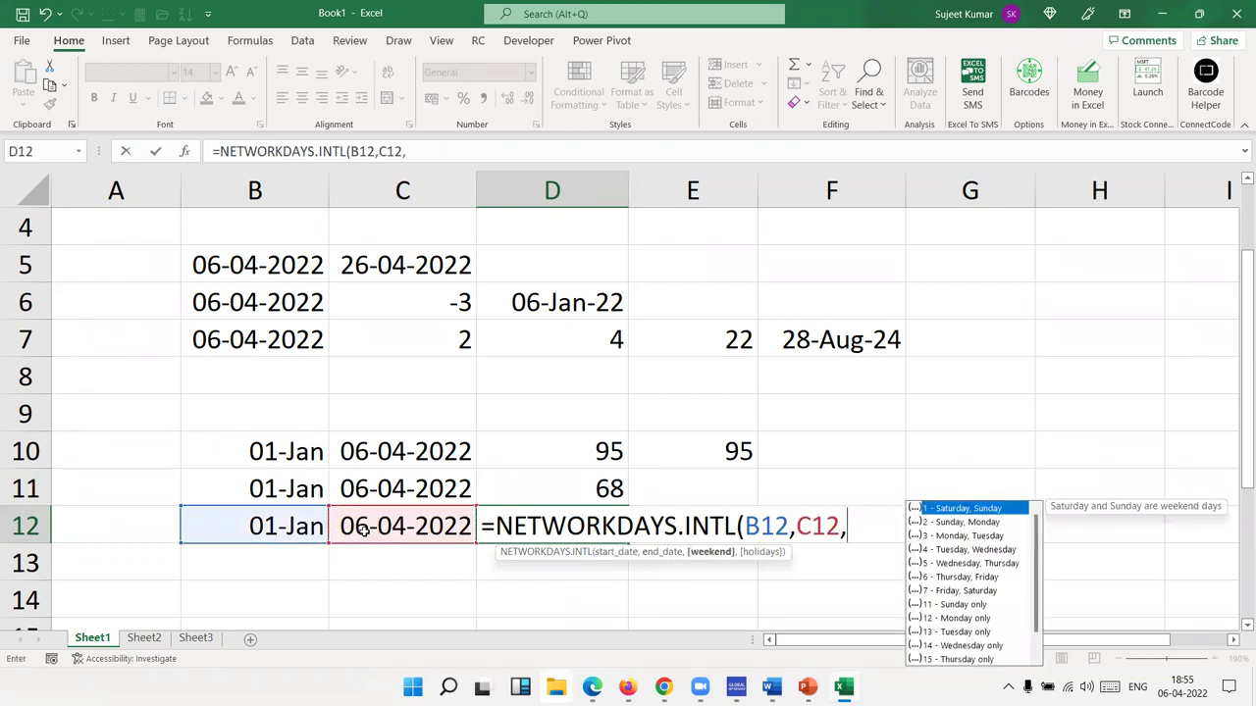
Use weekend code 11 (Sunday only) and holidays H5:H11, giving 82 workdays
{"action": "key", "text": "Down"}
{"action": "key", "text": "Down"}
{"action": "key", "text": "Down"}
{"action": "key", "text": "Down"}
{"action": "key", "text": "Down"}
{"action": "key", "text": "Down"}
{"action": "key", "text": "Down"}
{"action": "key", "text": "Down"}
{"action": "key", "text": "Down"}
{"action": "key", "text": "Down"}
{"action": "key", "text": "Down"}
{"action": "key", "text": "Down"}
{"action": "key", "text": "Down"}
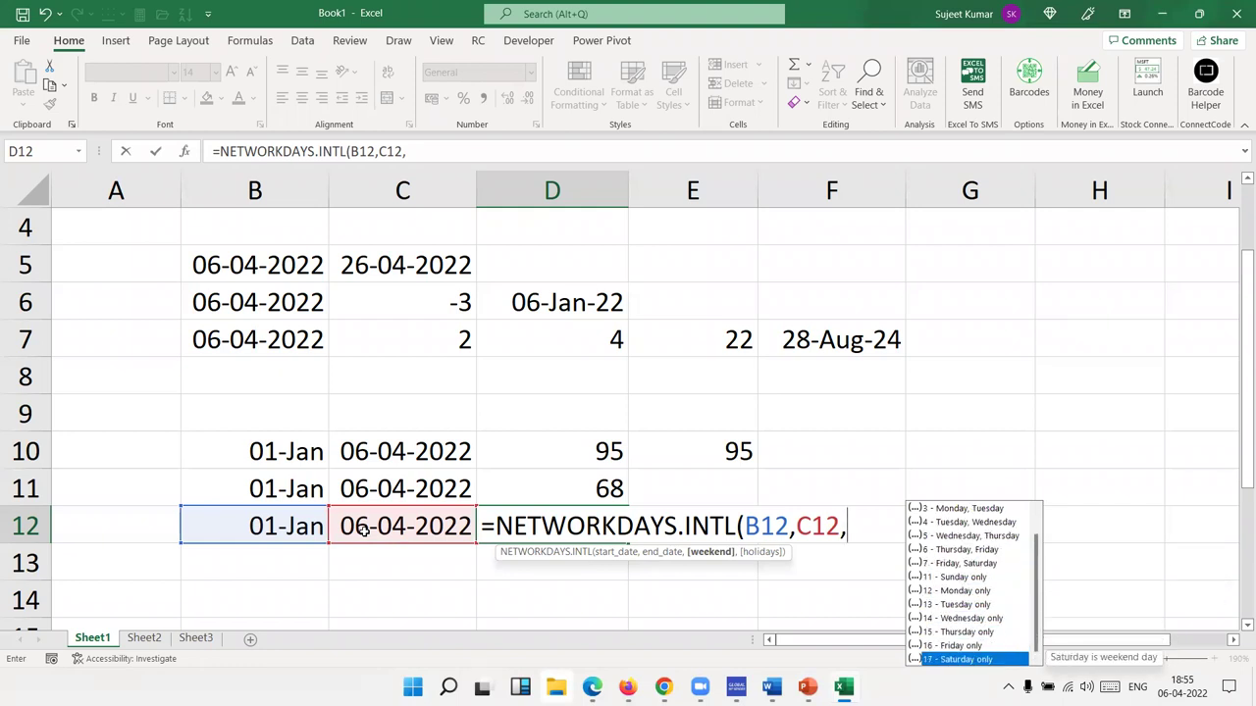
{"action": "key", "text": "Up"}
{"action": "key", "text": "Up"}
{"action": "key", "text": "Up"}
{"action": "key", "text": "Up"}
{"action": "key", "text": "Up"}
{"action": "key", "text": "Up"}
{"action": "key", "text": "Up"}
{"action": "key", "text": "Up"}
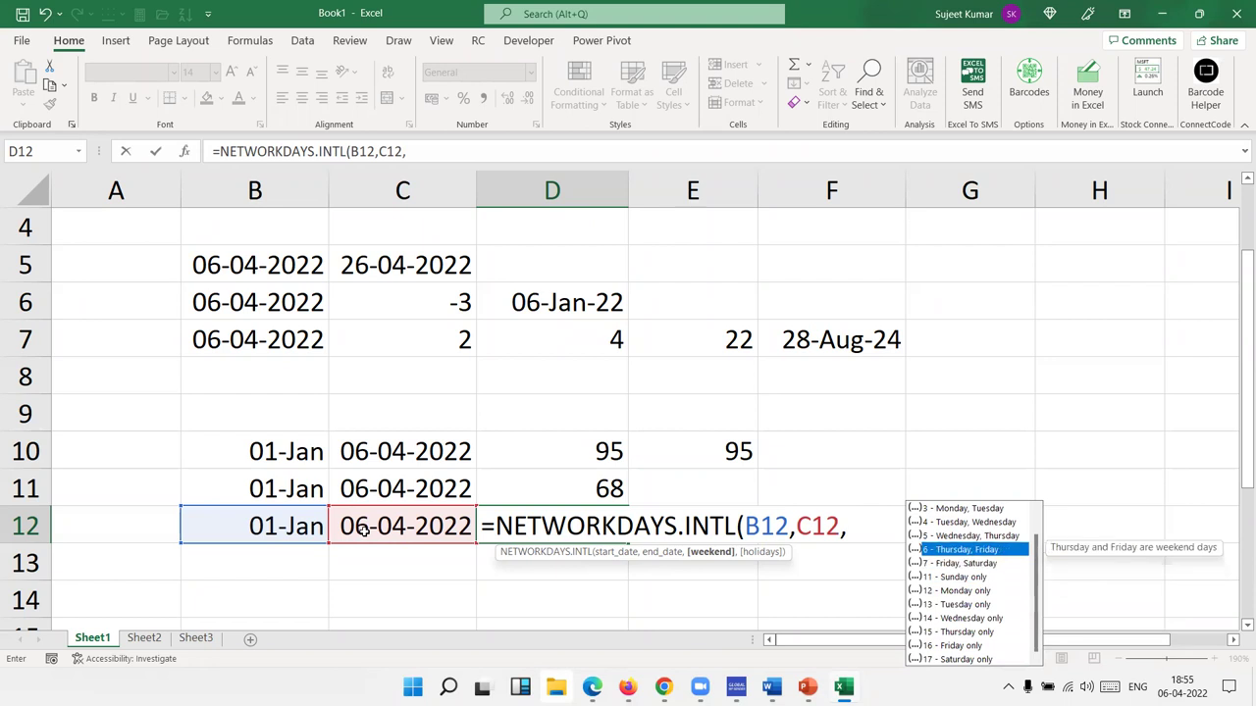
{"action": "key", "text": "Up"}
{"action": "key", "text": "Up"}
{"action": "key", "text": "Up"}
{"action": "key", "text": "Up"}
{"action": "key", "text": "Up"}
{"action": "key", "text": "Down"}
{"action": "key", "text": "Down"}
{"action": "key", "text": "Down"}
{"action": "key", "text": "Down"}
{"action": "key", "text": "Down"}
{"action": "key", "text": "Down"}
{"action": "key", "text": "Down"}
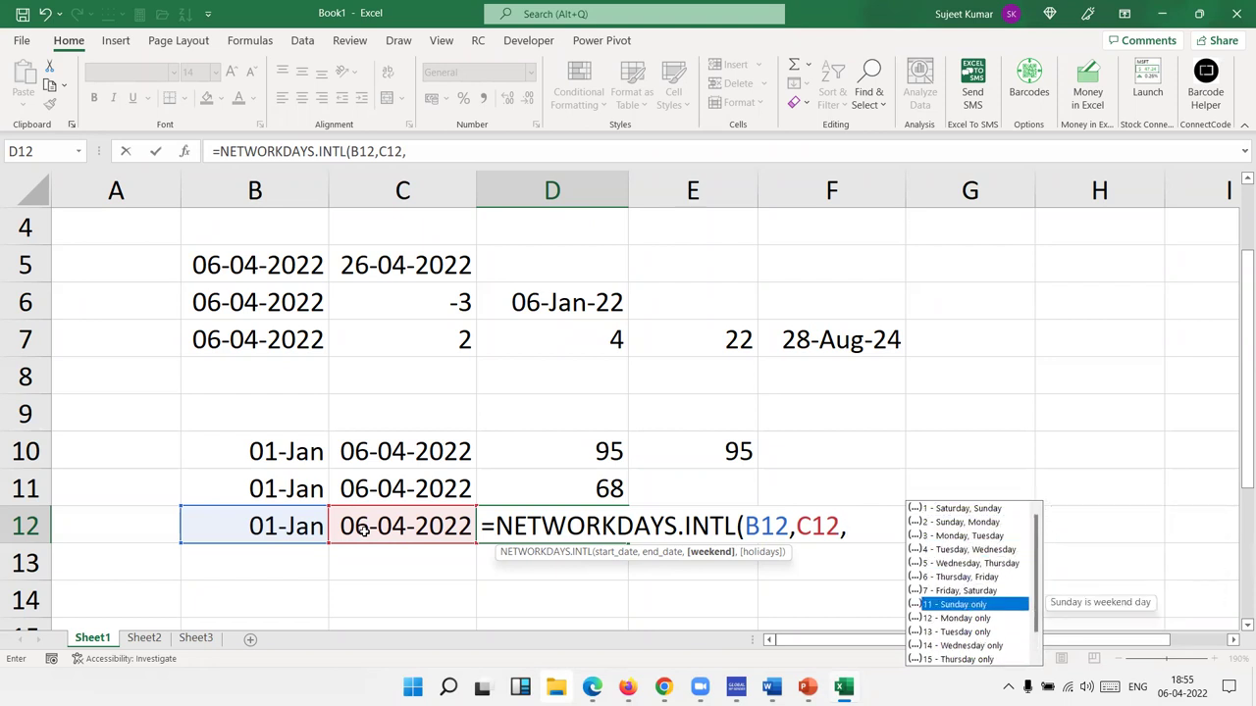
{"action": "key", "text": "Tab"}
{"action": "type", "text": ","}
{"action": "left_click_drag", "start_coordinate": [1087, 265], "coordinate": [1088, 475]}
{"action": "key", "text": "Return"}
{"action": "key", "text": "Up"}
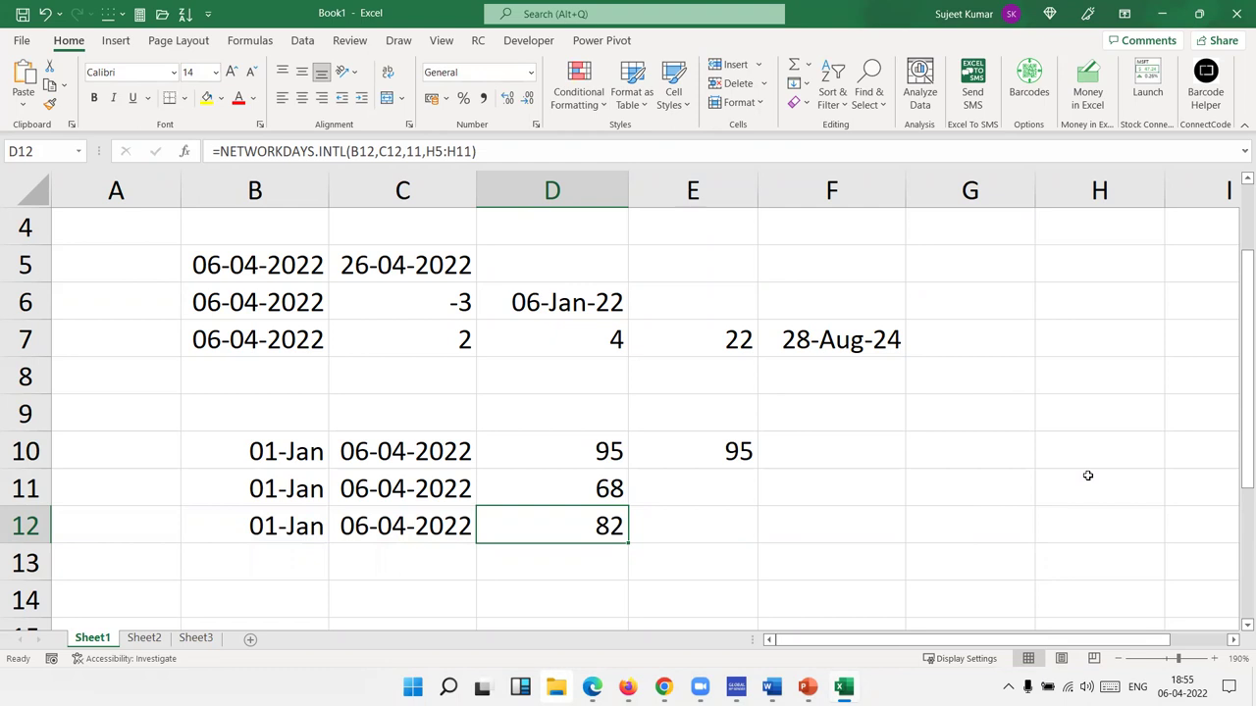
{"action": "key", "text": "Down"}
{"action": "key", "text": "Down"}
{"action": "key", "text": "Down"}
{"action": "key", "text": "Down"}
{"action": "key", "text": "Down"}
{"action": "key", "text": "Down"}
{"action": "key", "text": "Down"}
Enter the birth date 10-12-2002 in B15
{"action": "key", "text": "Left"}
{"action": "key", "text": "Left"}
{"action": "key", "text": "Left"}
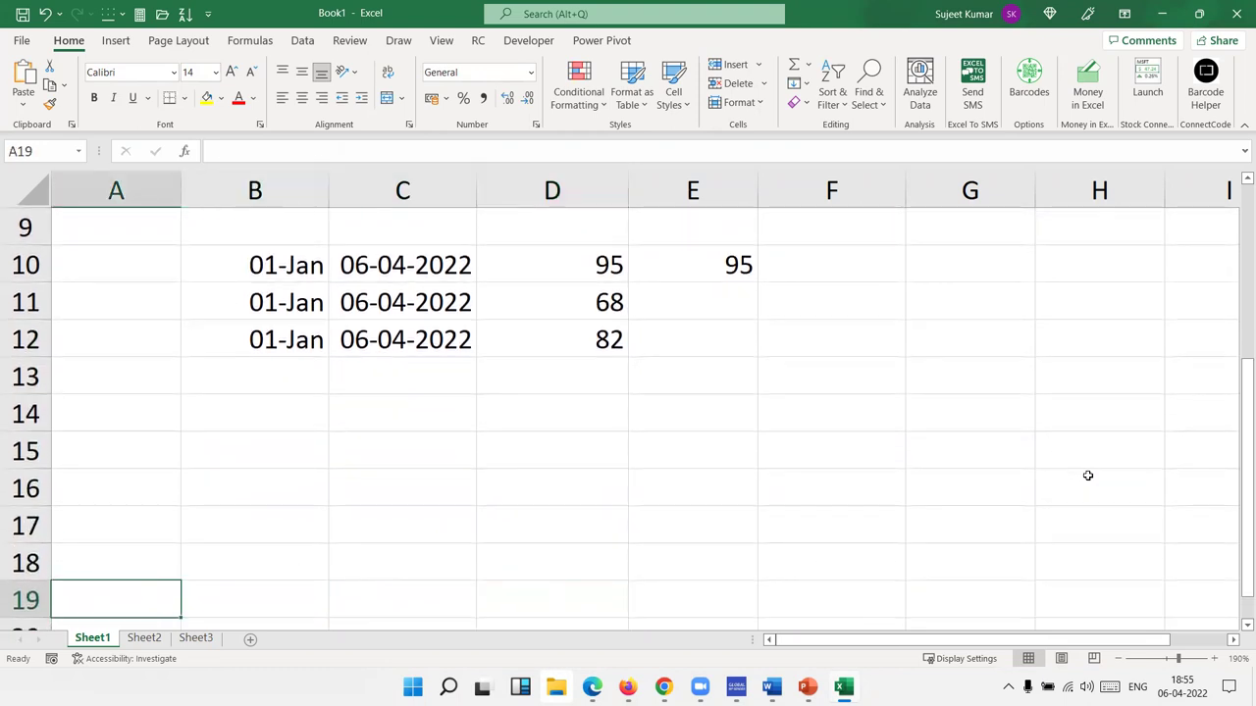
{"action": "key", "text": "Up"}
{"action": "key", "text": "Up"}
{"action": "key", "text": "Up"}
{"action": "key", "text": "Up"}
{"action": "key", "text": "Right"}
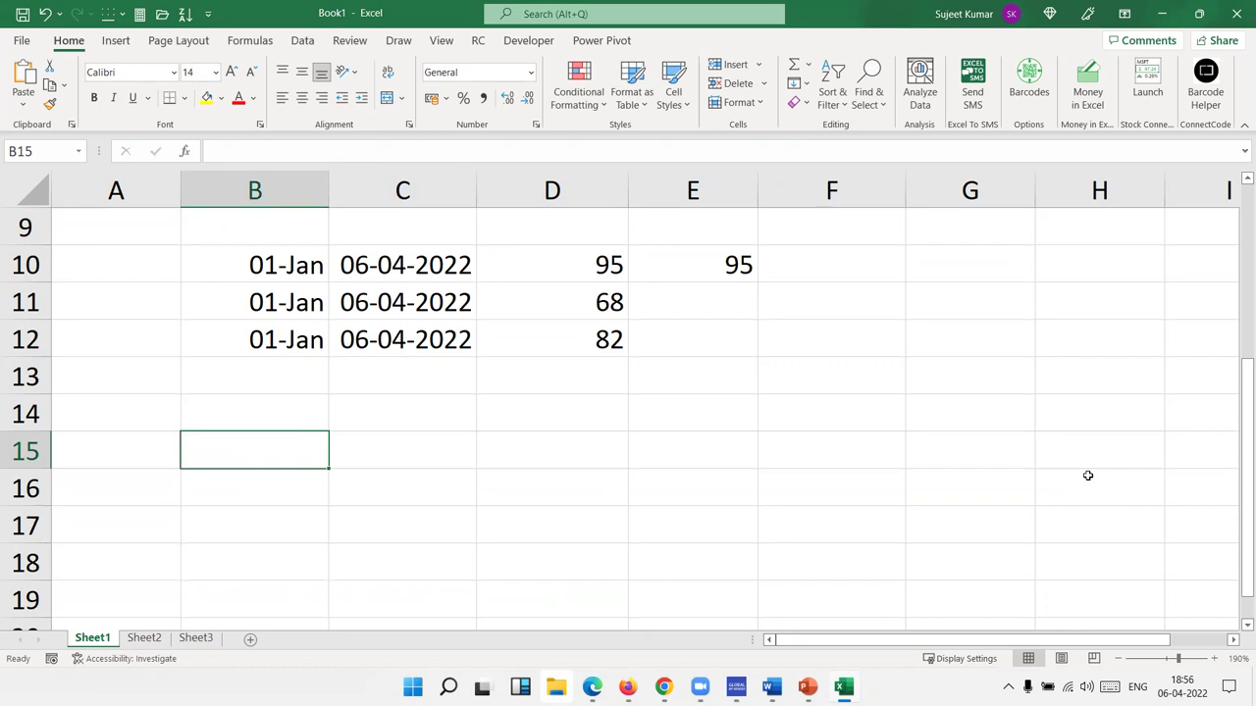
{"action": "type", "text": "12"}
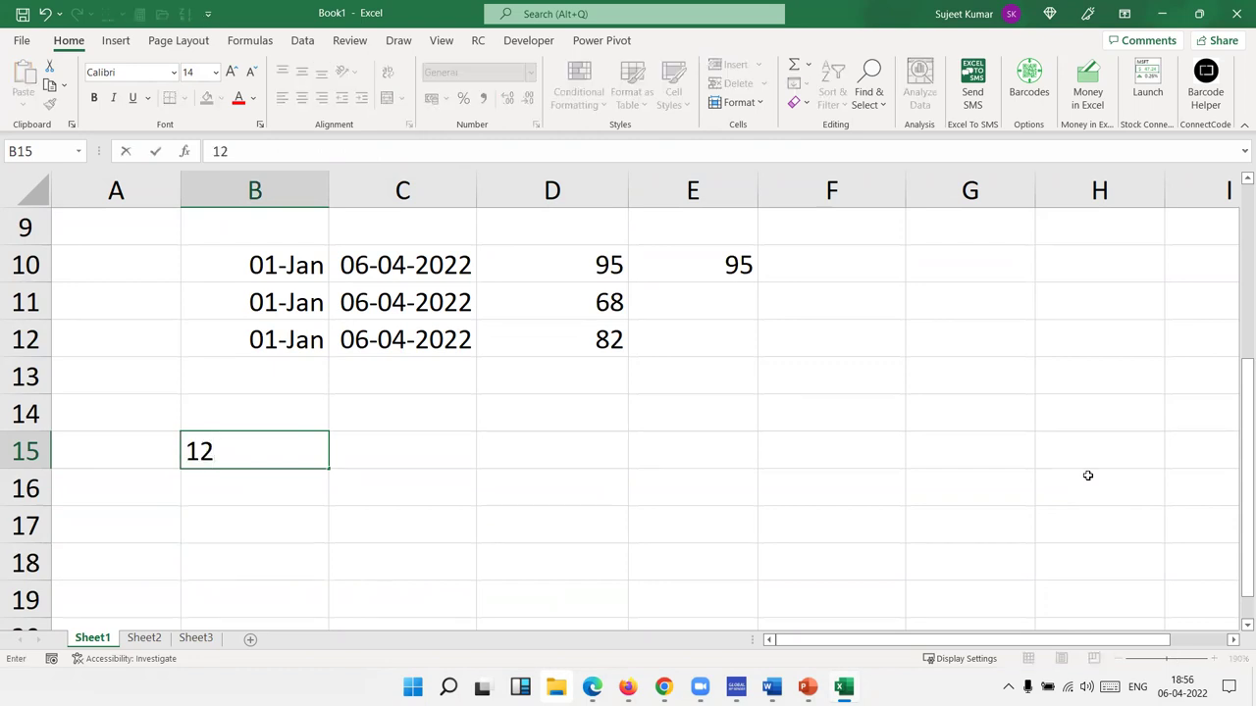
{"action": "key", "text": "BackSpace"}
{"action": "type", "text": "10-"}
{"action": "key", "text": "BackSpace"}
{"action": "key", "text": "BackSpace"}
{"action": "key", "text": "BackSpace"}
{"action": "type", "text": "0-12-2002"}
{"action": "key", "text": "Return"}
{"action": "key", "text": "Up"}
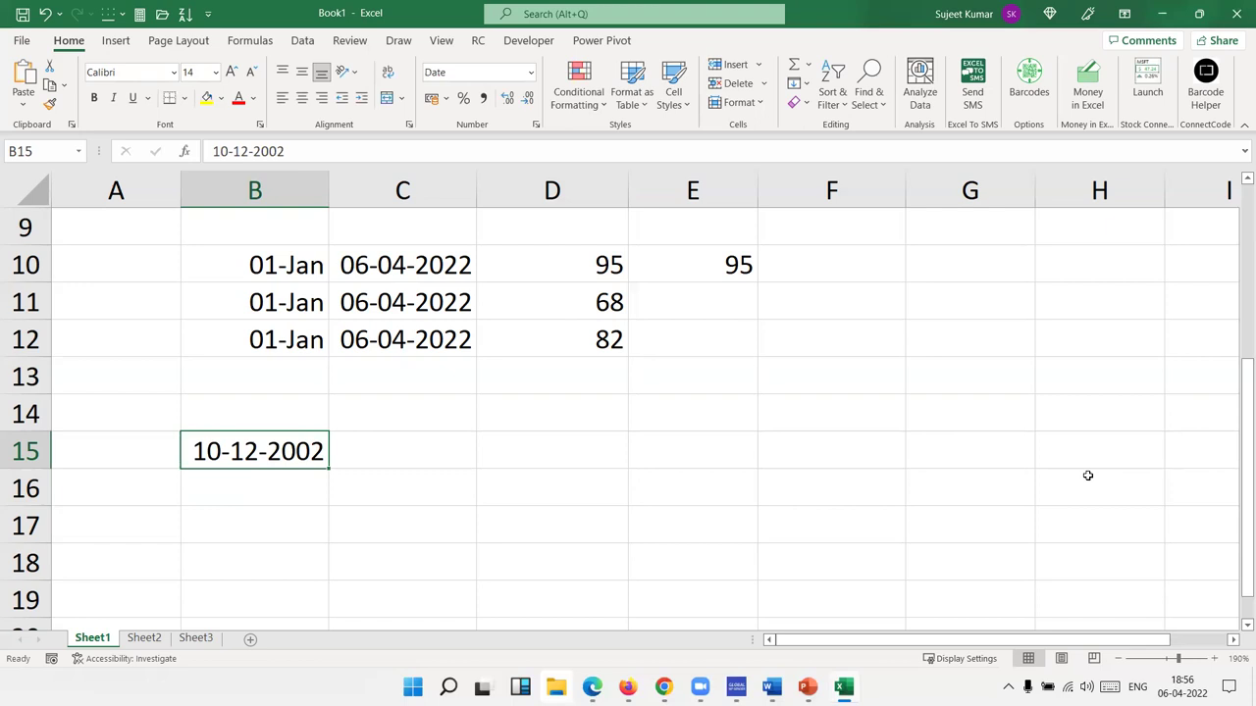
Insert today's date, 06-04-2022, into C15 with Ctrl+;
{"action": "key", "text": "Right"}
{"action": "key", "text": "Up"}
{"action": "key", "text": "Down"}
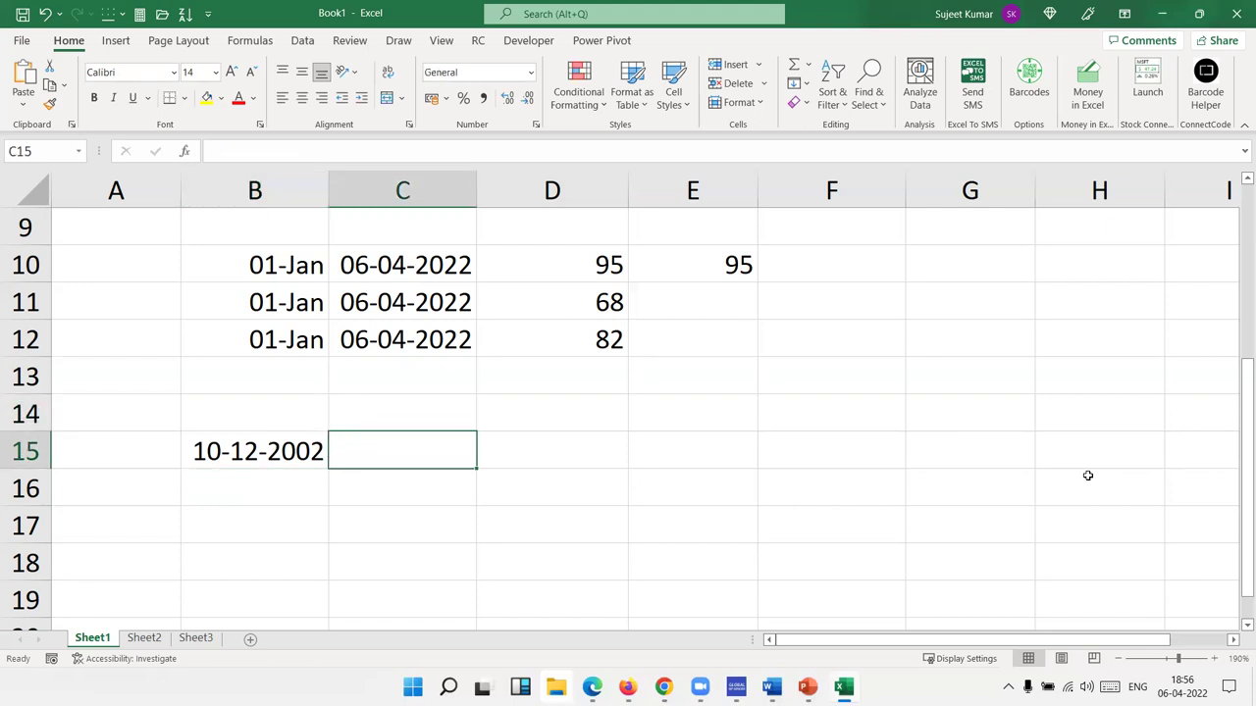
{"action": "key", "text": "ctrl+semicolon"}
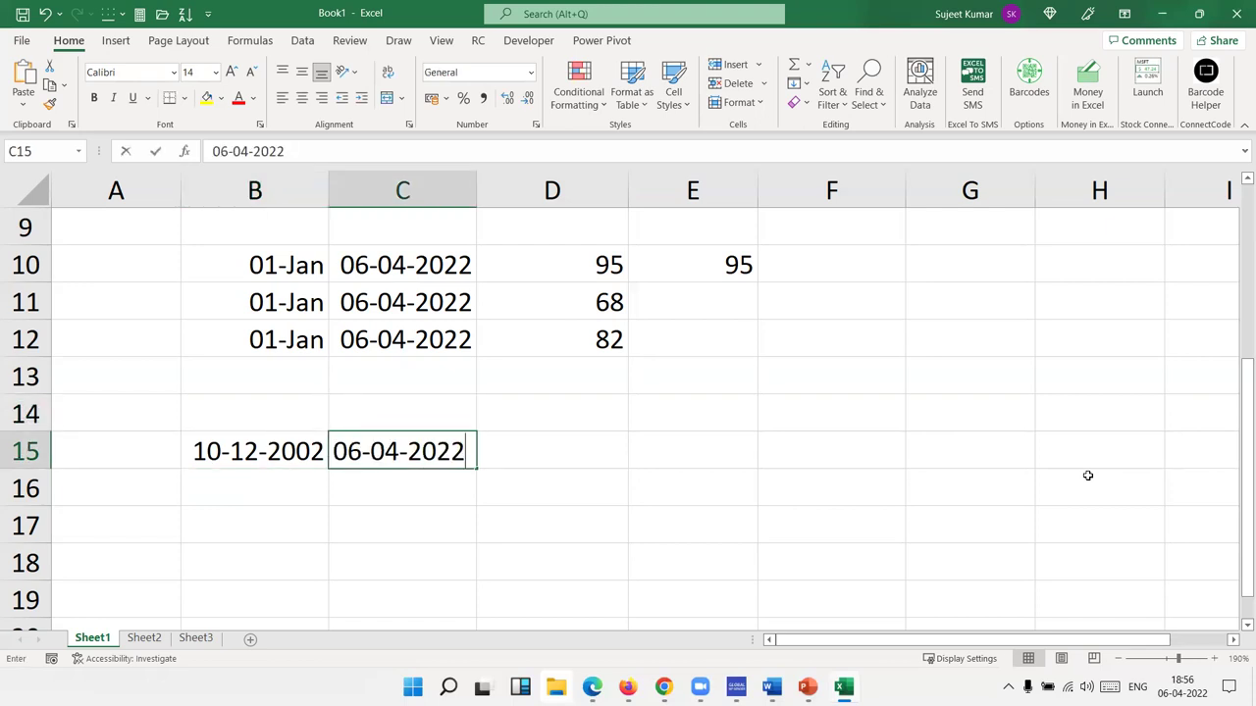
{"action": "key", "text": "Return"}
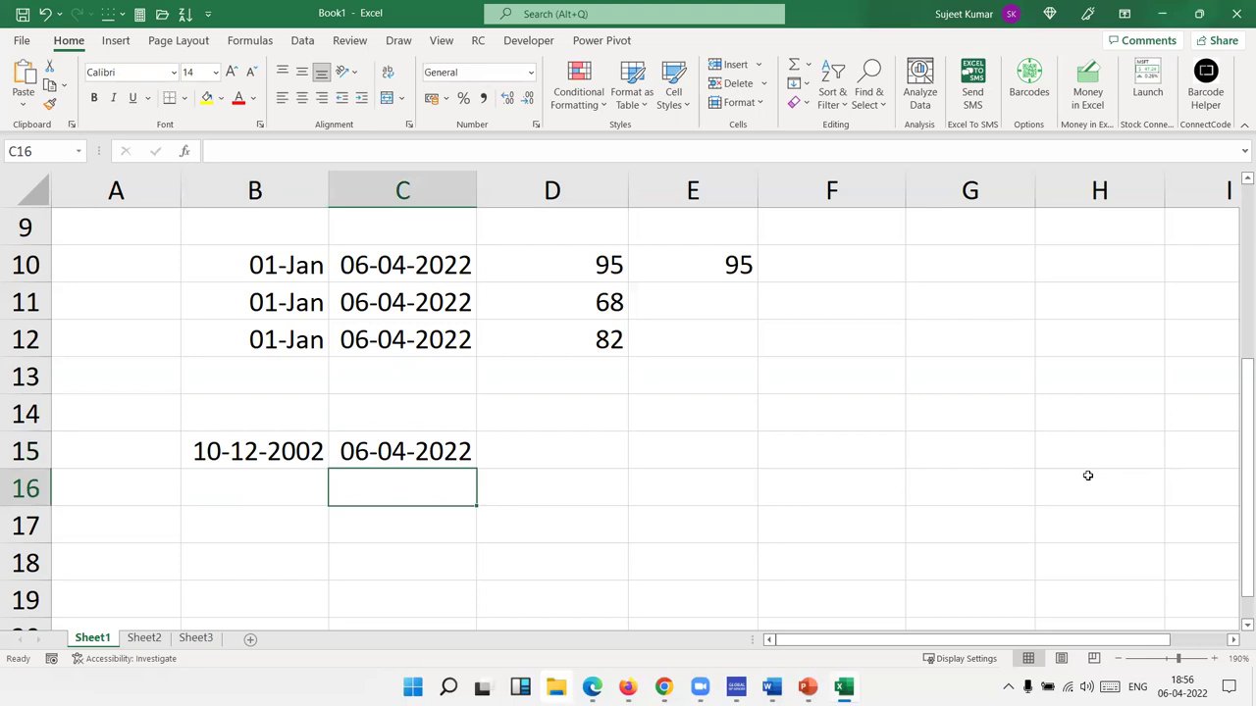
Label C16:E16 with the headings Y, M and D
{"action": "type", "text": "Y"}
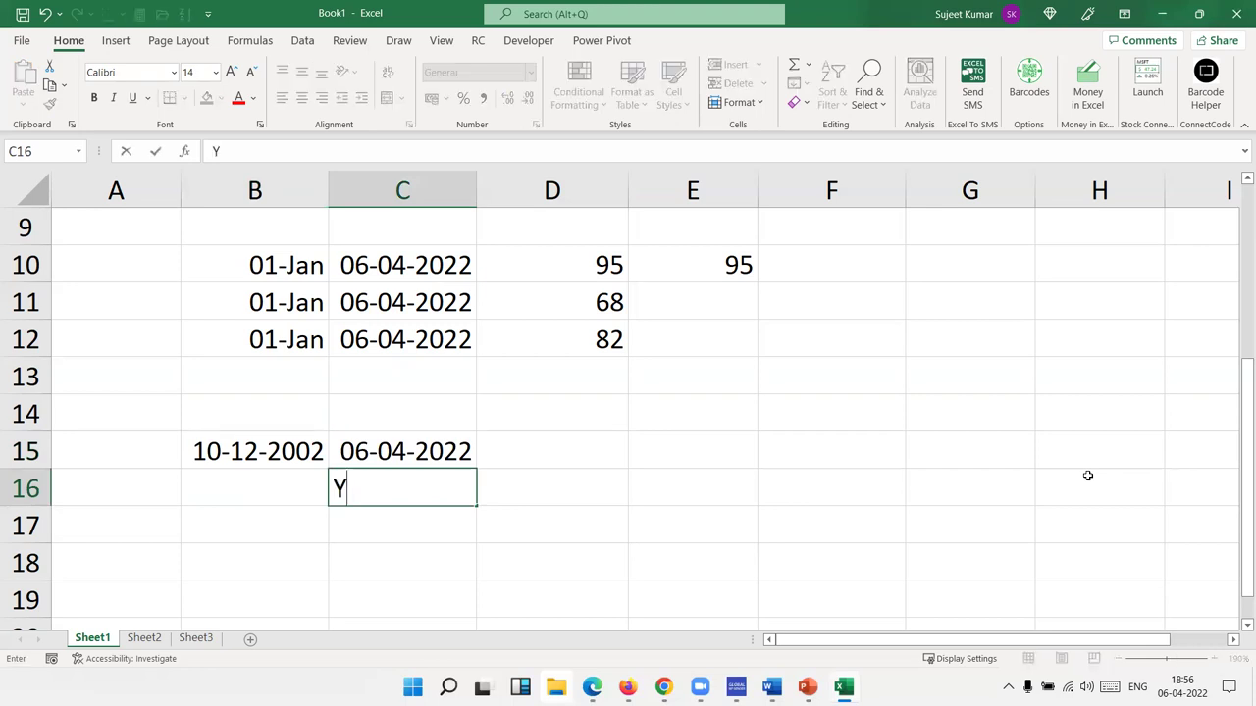
{"action": "key", "text": "Tab"}
{"action": "type", "text": "M"}
{"action": "key", "text": "Tab"}
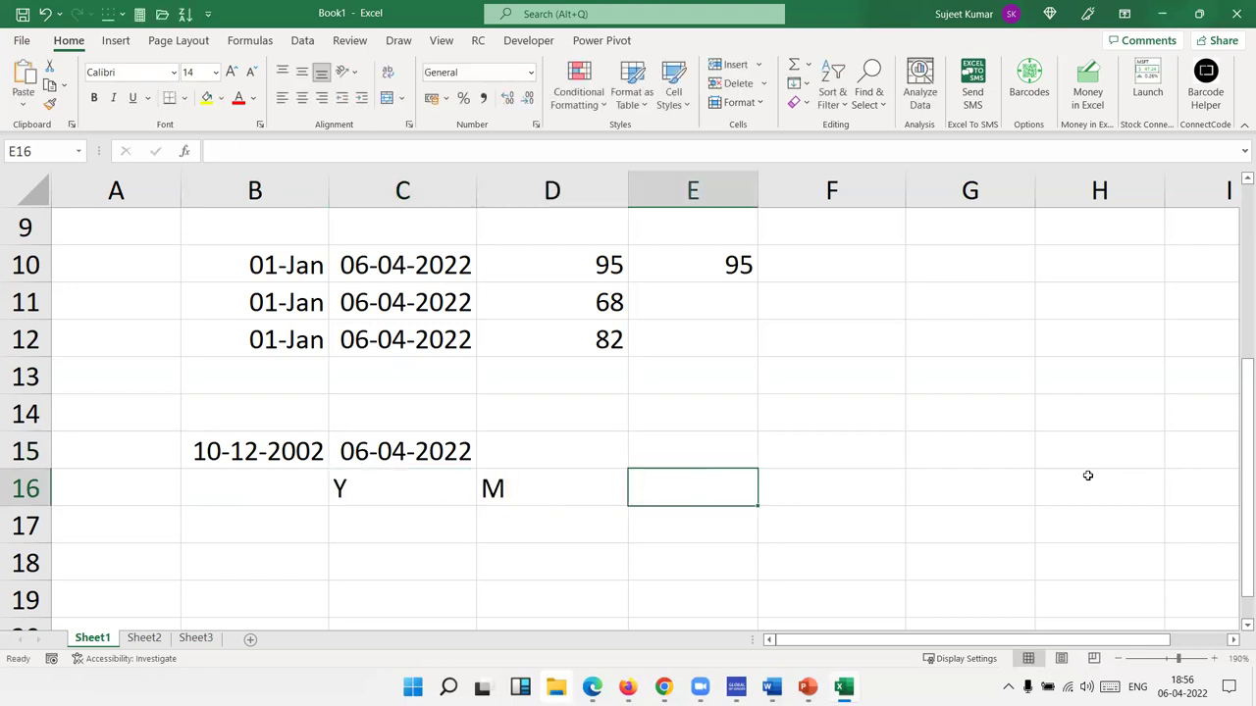
{"action": "type", "text": "D"}
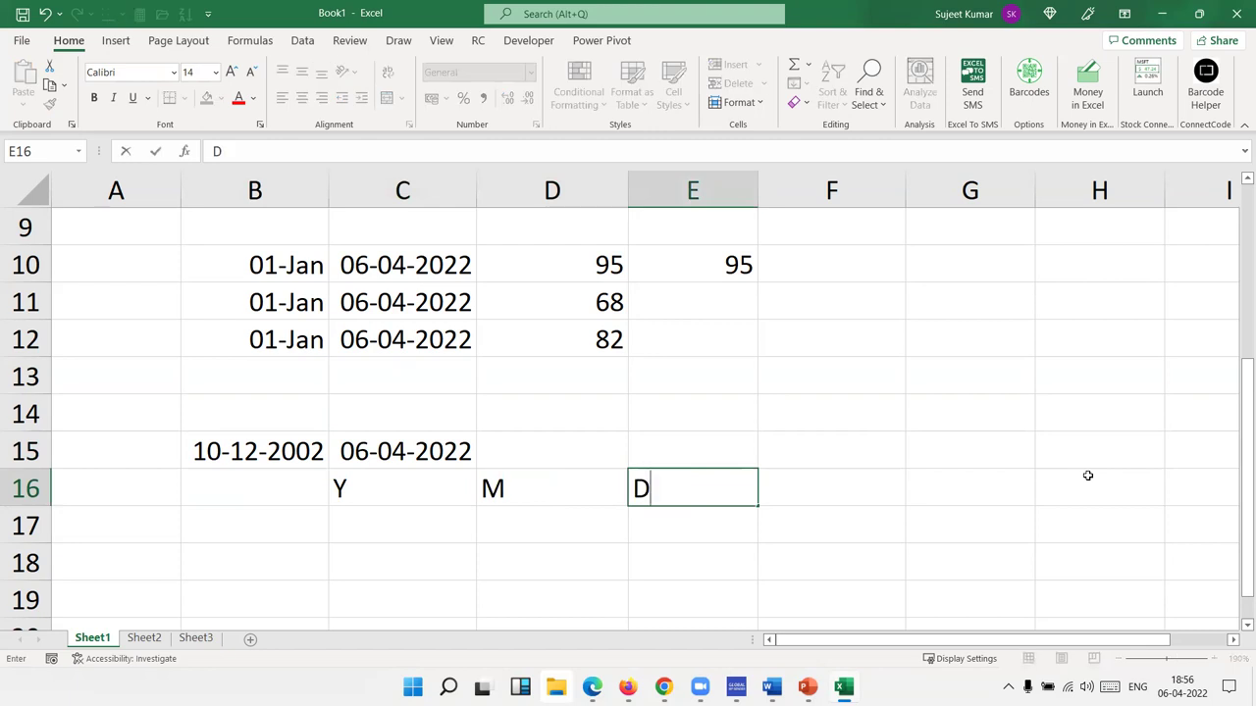
{"action": "key", "text": "Return"}
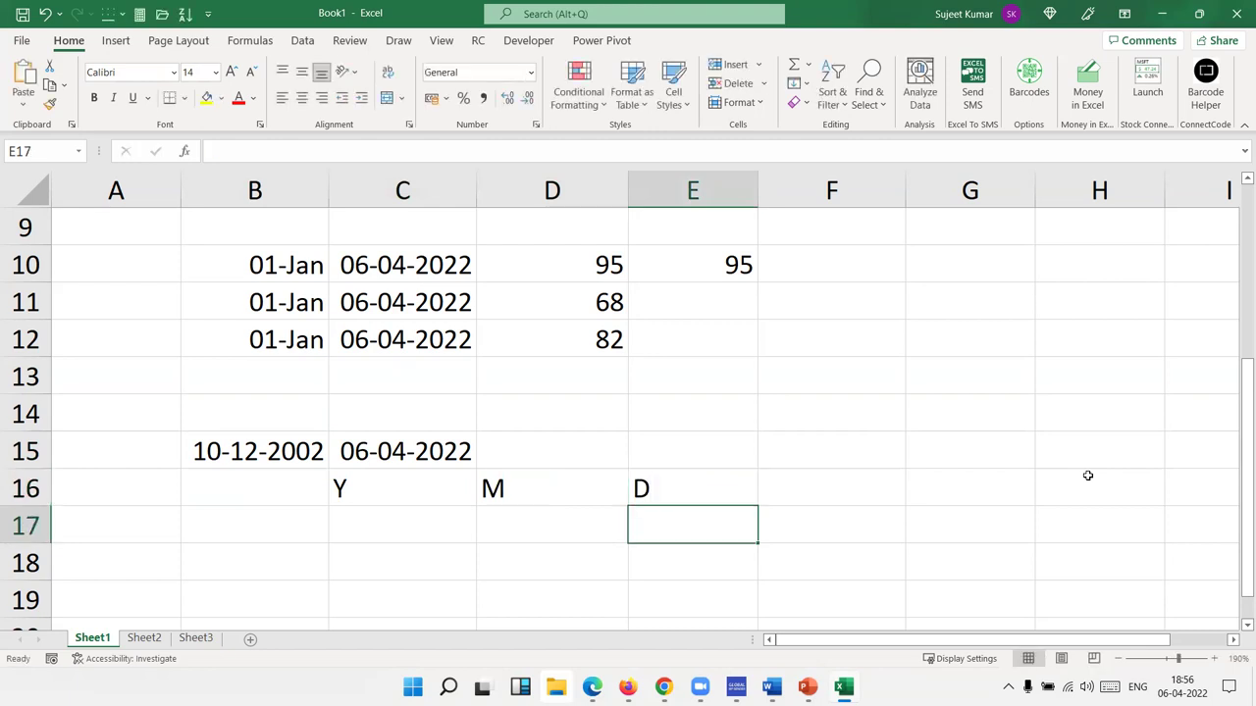
Enter =DATEDIF(B15,C15,"y") in C17, returning 19 years
{"action": "key", "text": "Left"}
{"action": "key", "text": "Left"}
{"action": "type", "text": "=datedif"}
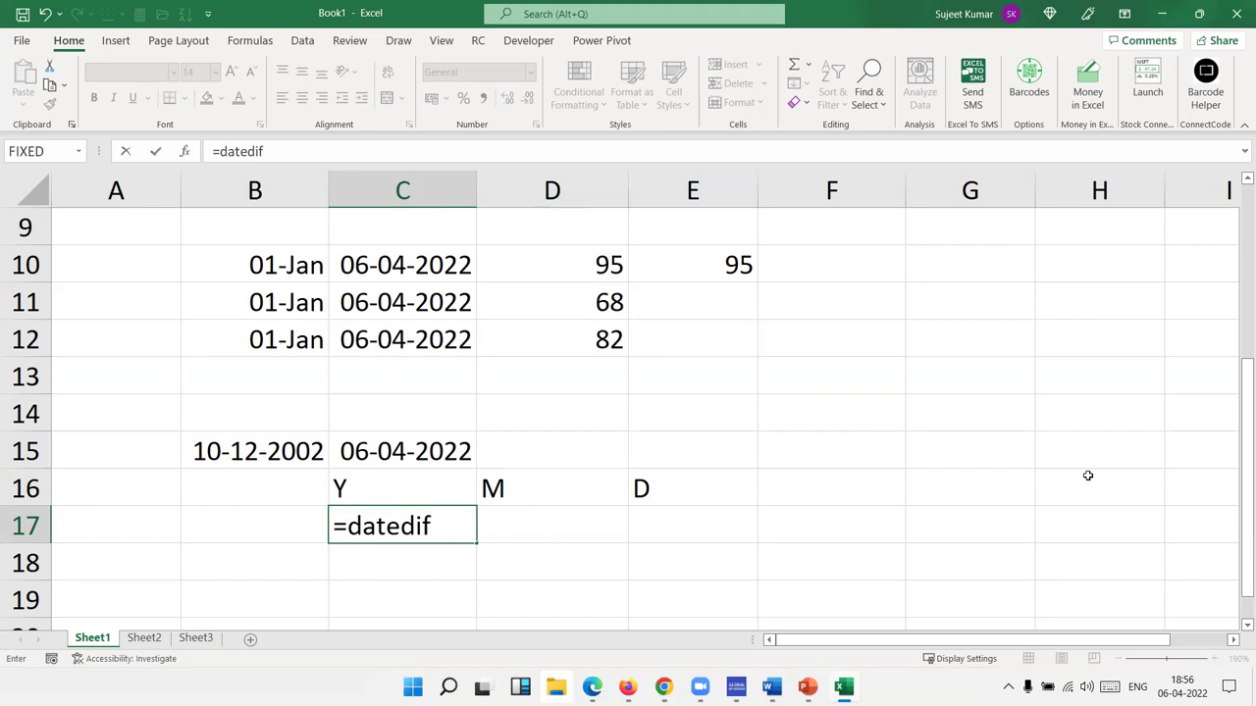
{"action": "type", "text": "("}
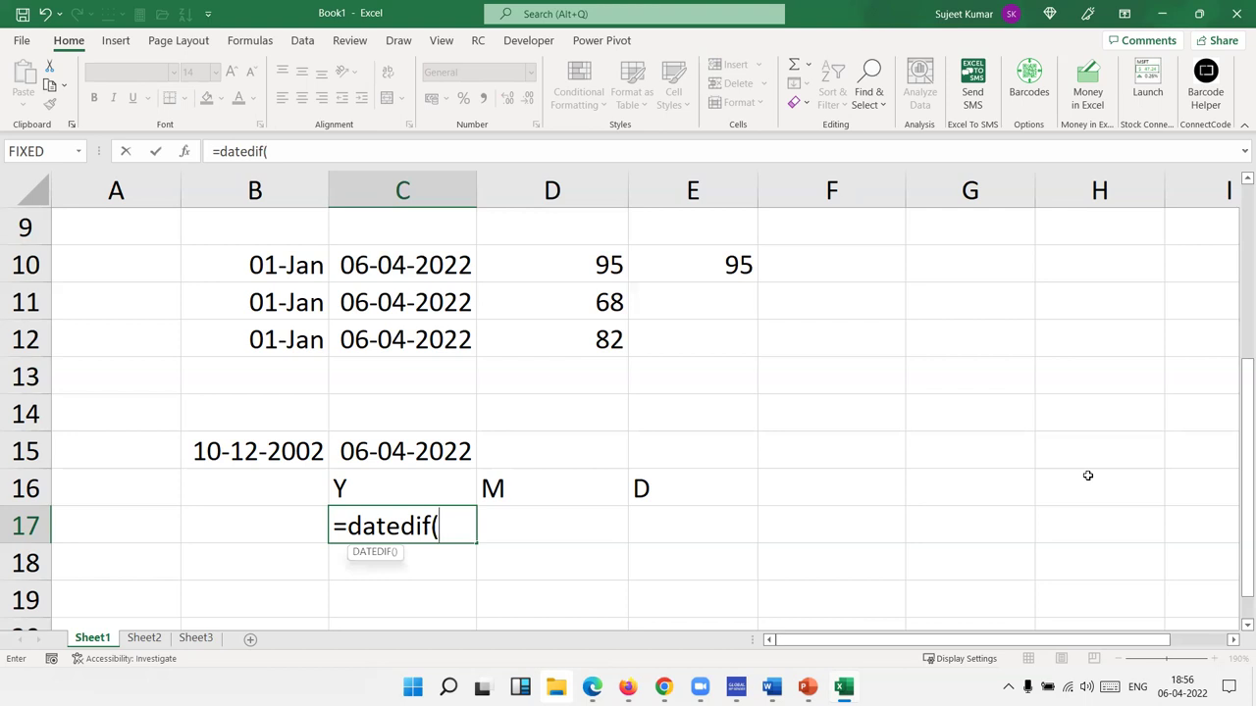
{"action": "left_click", "coordinate": [371, 556]}
{"action": "left_click", "coordinate": [217, 449]}
{"action": "type", "text": ","}
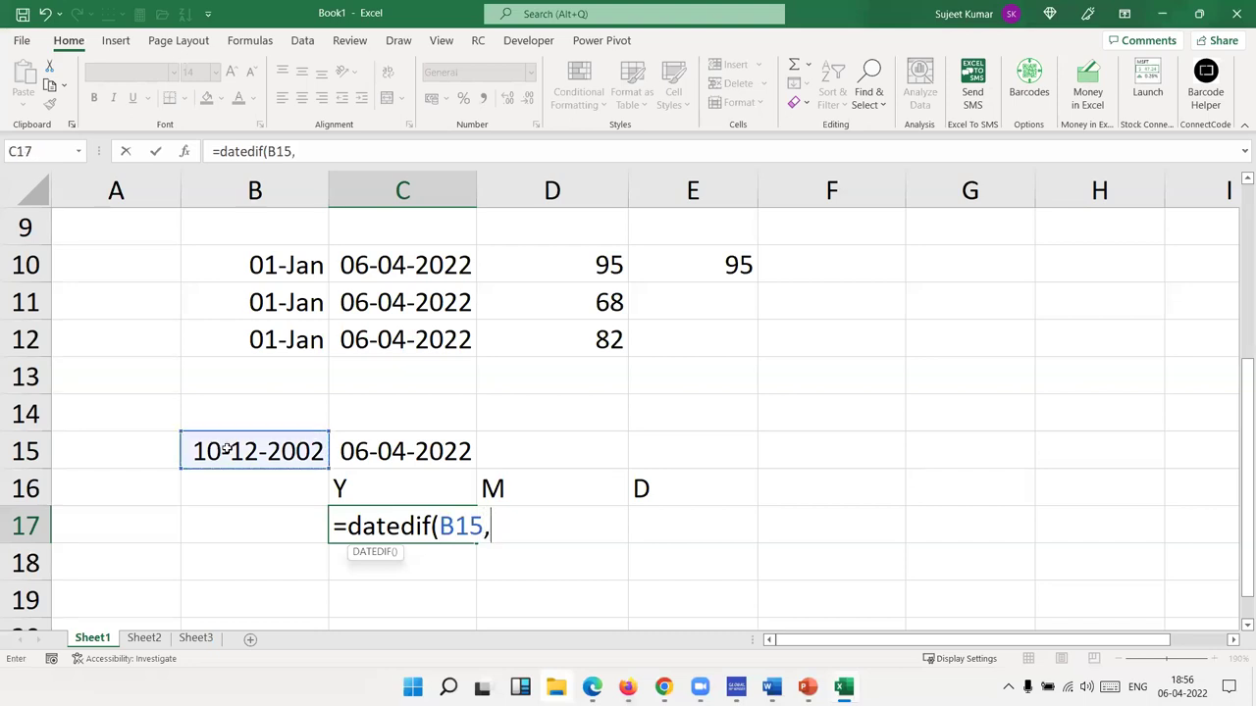
{"action": "left_click", "coordinate": [359, 461]}
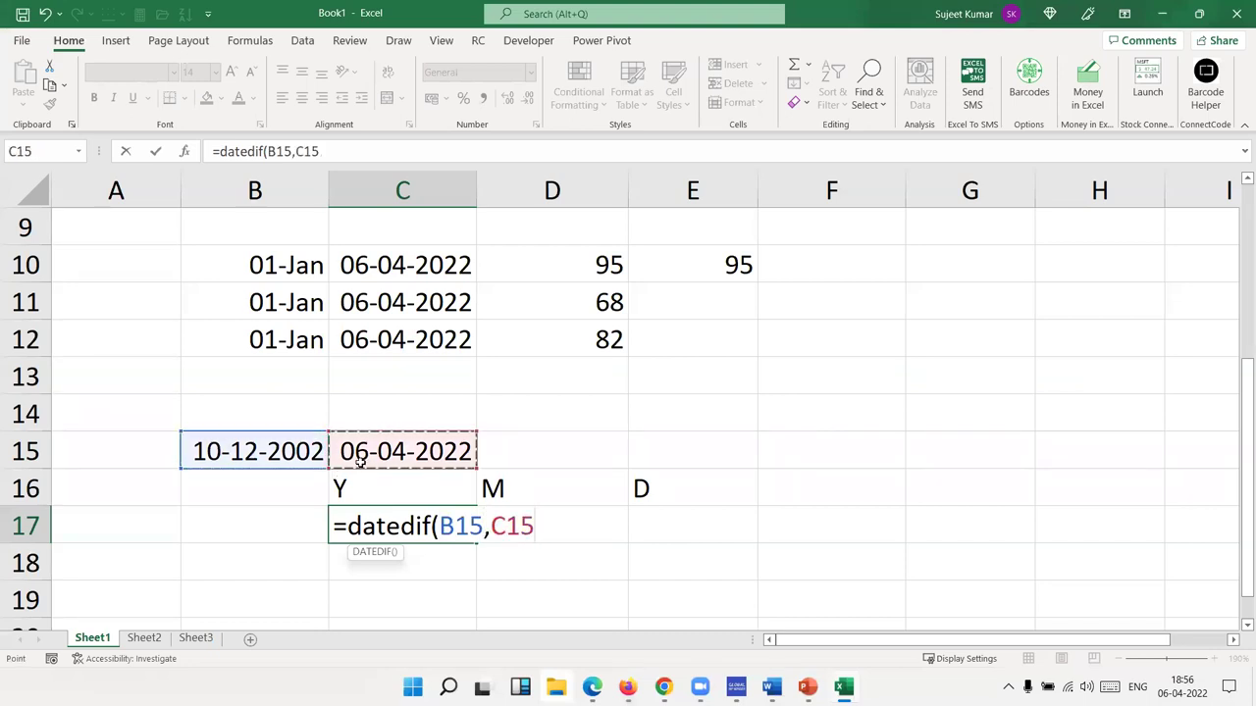
{"action": "type", "text": ",\"y\""}
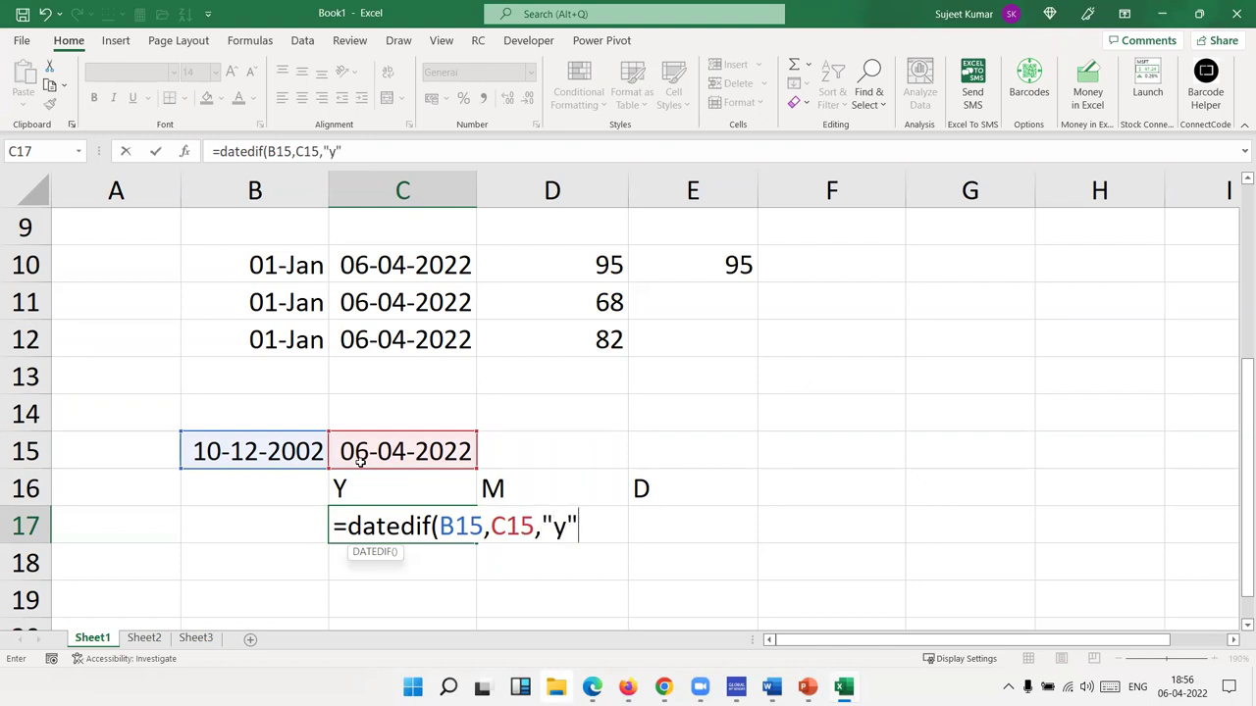
{"action": "key", "text": "Return"}
{"action": "key", "text": "Up"}
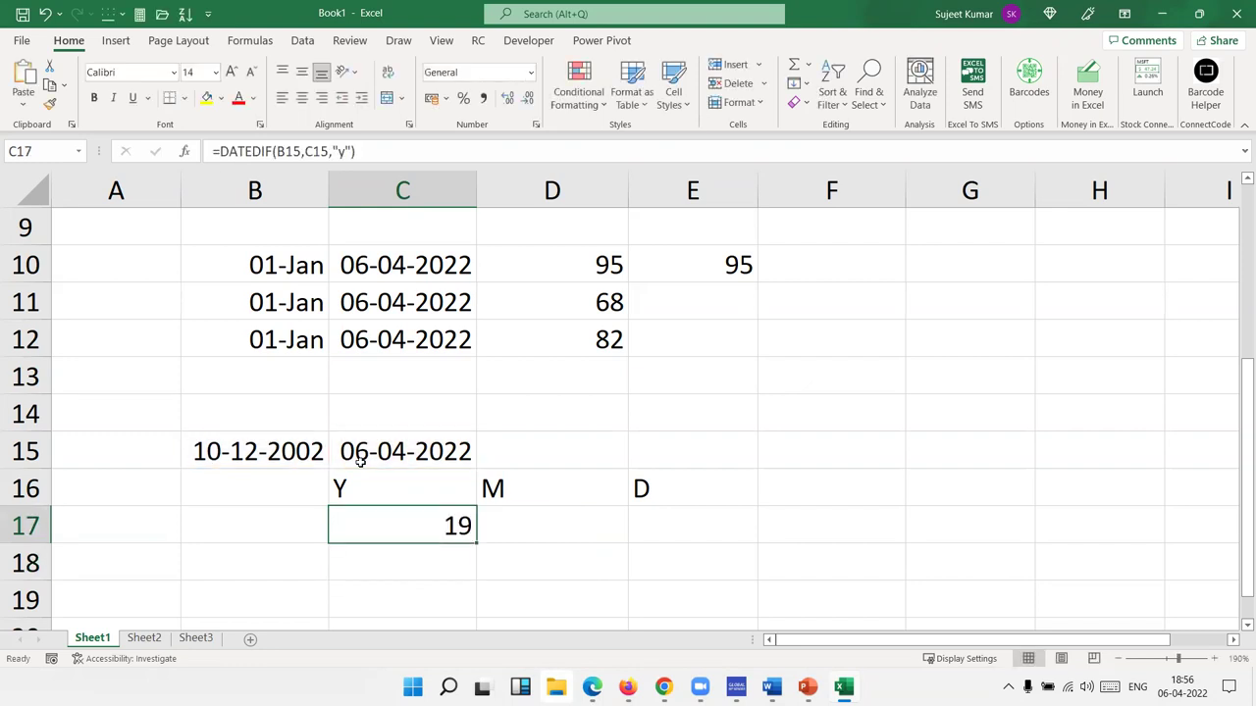
{"action": "key", "text": "Right"}
Enter =DATEDIF(B15,C15,"m") in D17, which gives 231 total months
{"action": "type", "text": "="}
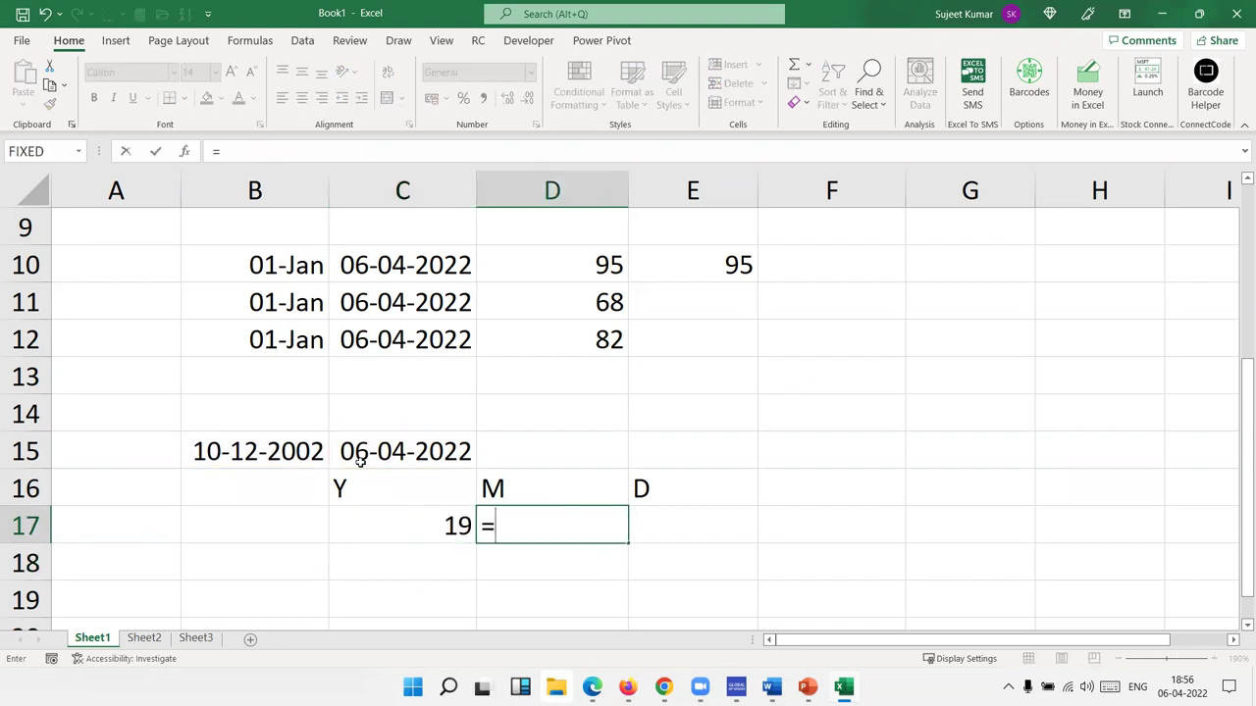
{"action": "type", "text": "datedif("}
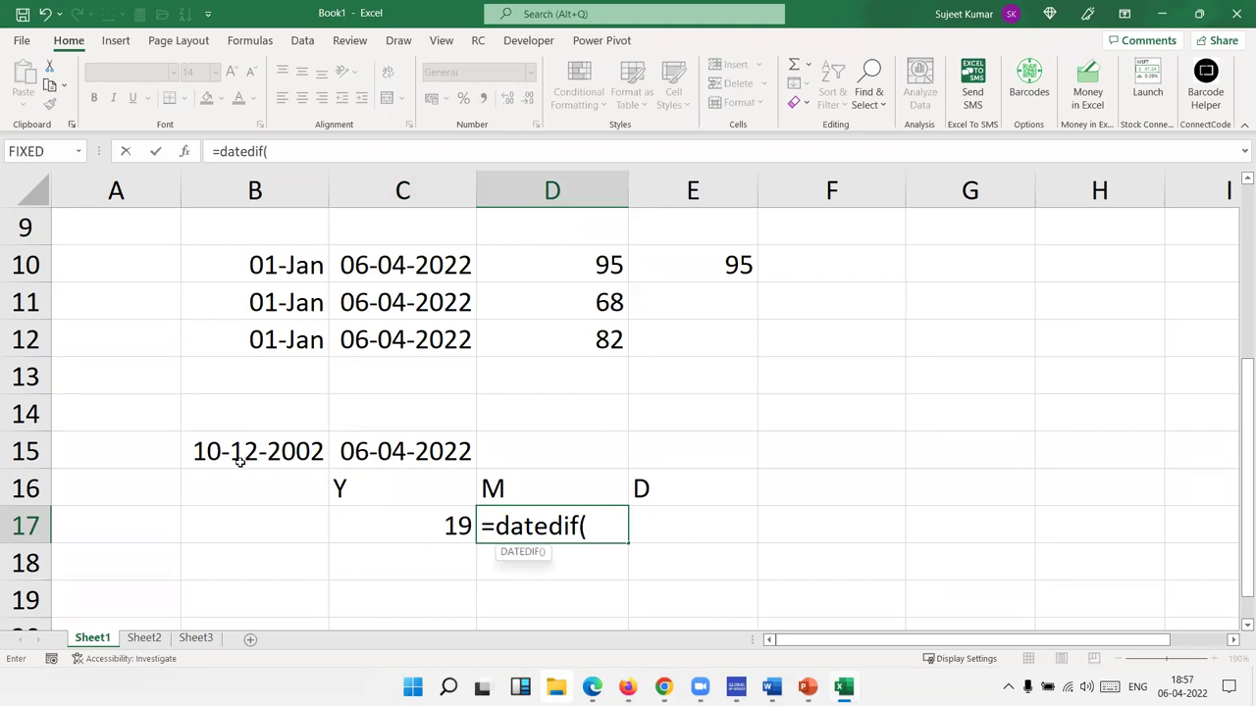
{"action": "left_click", "coordinate": [239, 461]}
{"action": "type", "text": ","}
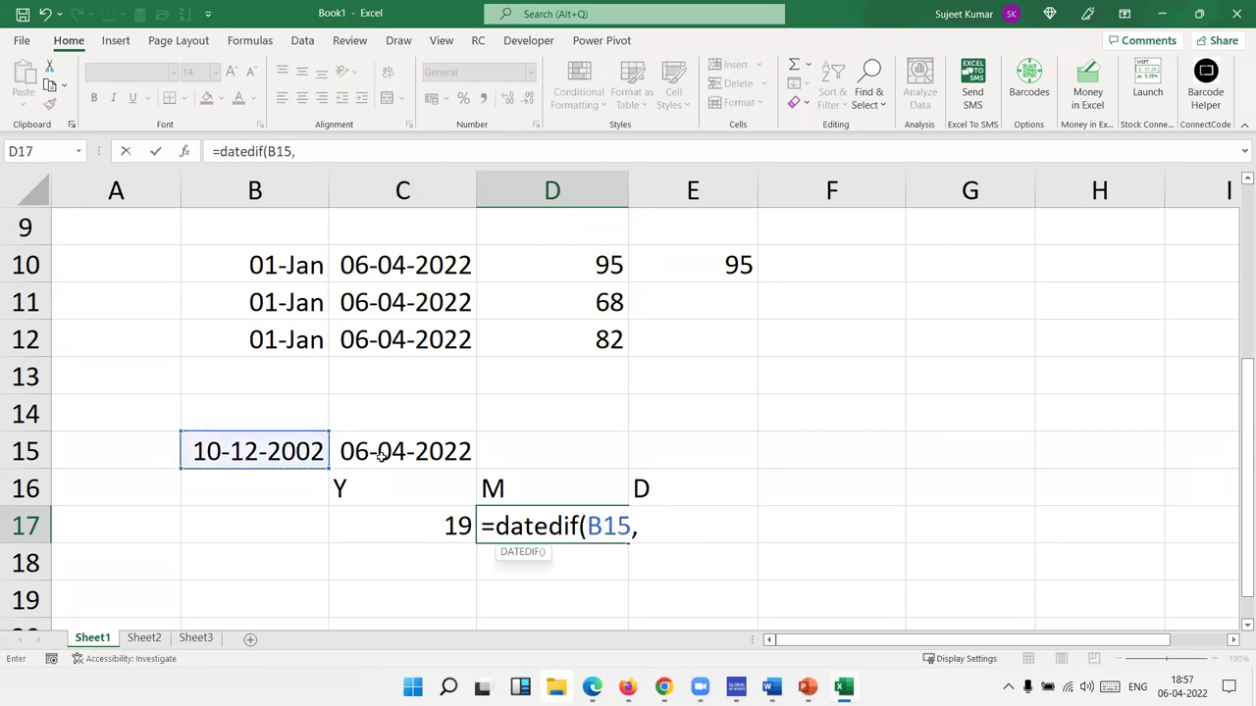
{"action": "left_click", "coordinate": [381, 456]}
{"action": "type", "text": ",\"m"}
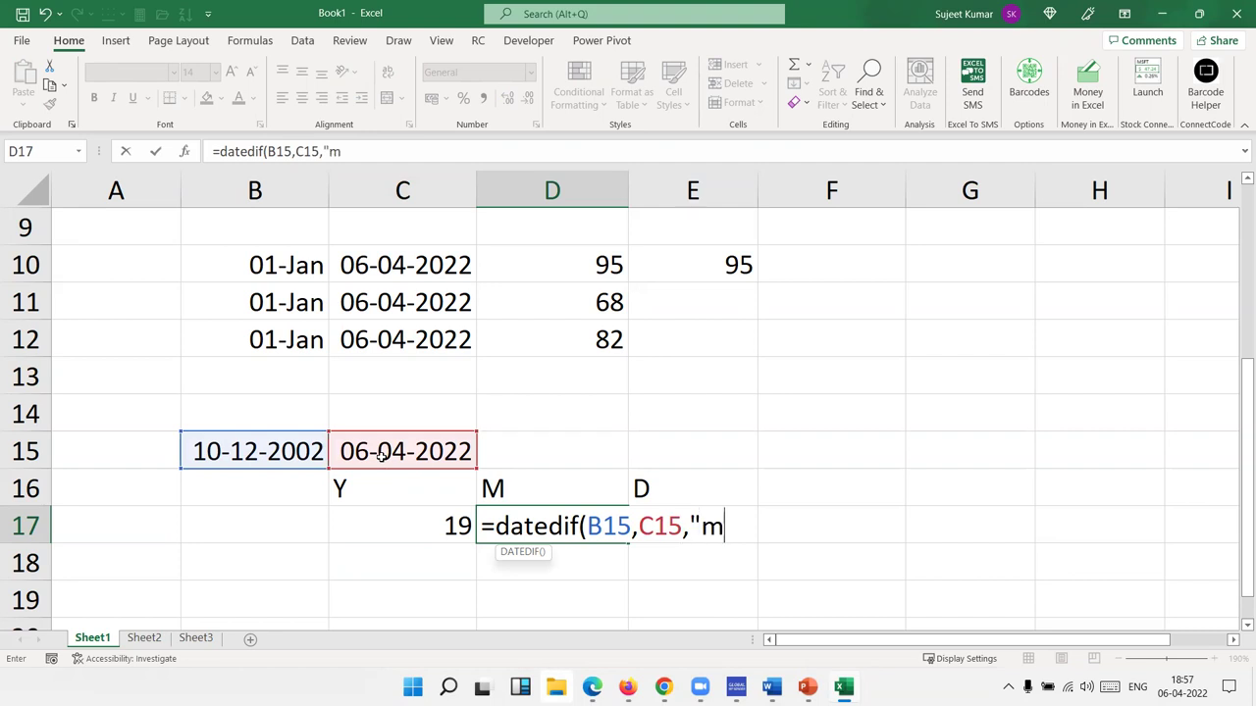
{"action": "type", "text": "\""}
{"action": "key", "text": "Return"}
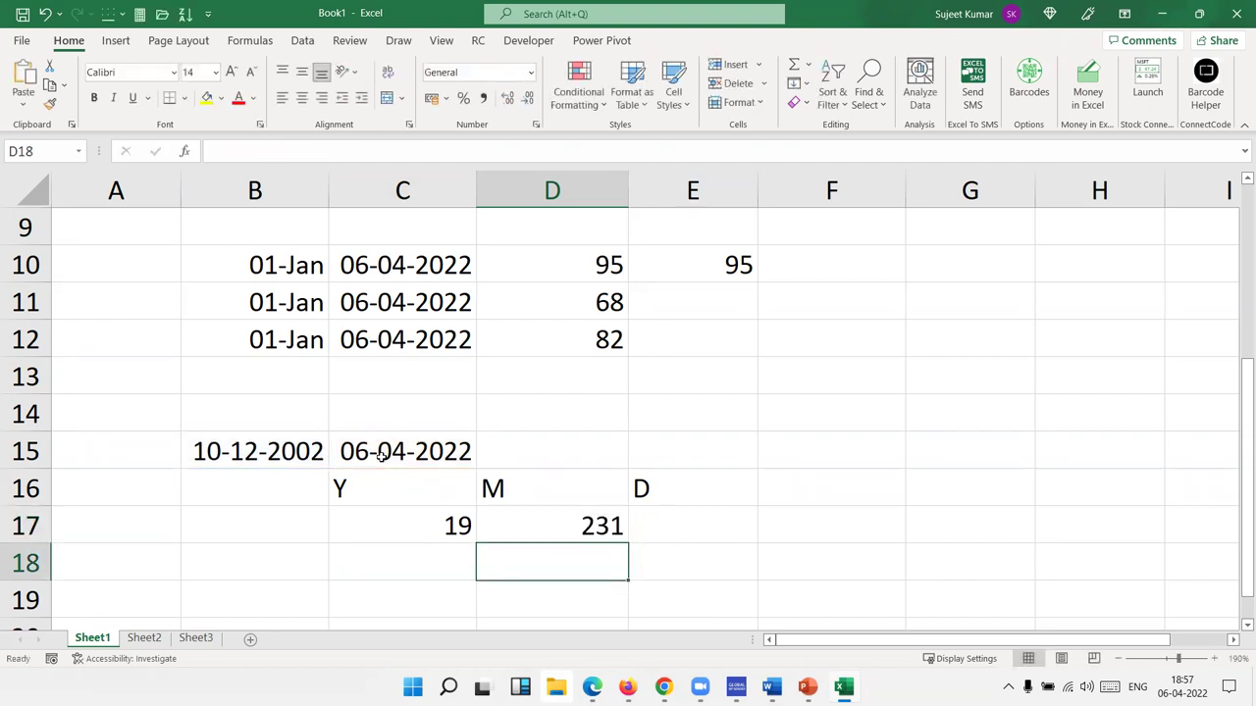
Change the DATEDIF unit to "ym" so D17 shows 3 leftover months
{"action": "double_click", "coordinate": [618, 526]}
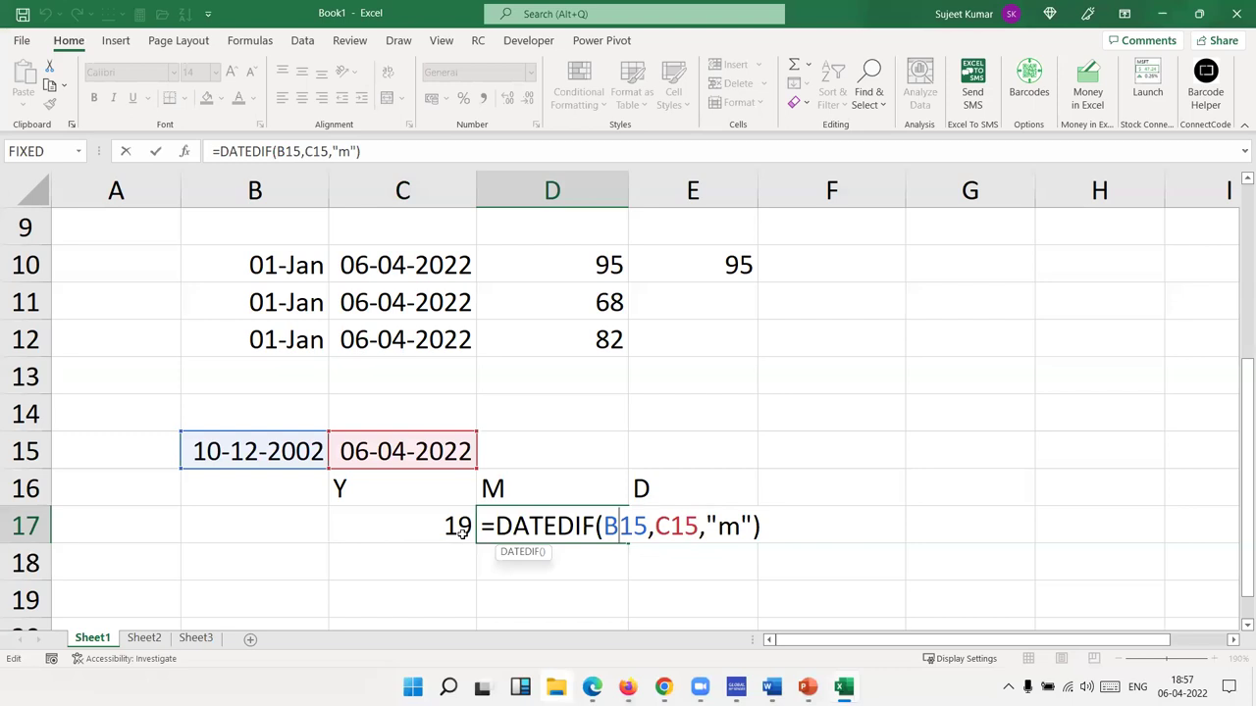
{"action": "left_click", "coordinate": [714, 526]}
{"action": "type", "text": "y"}
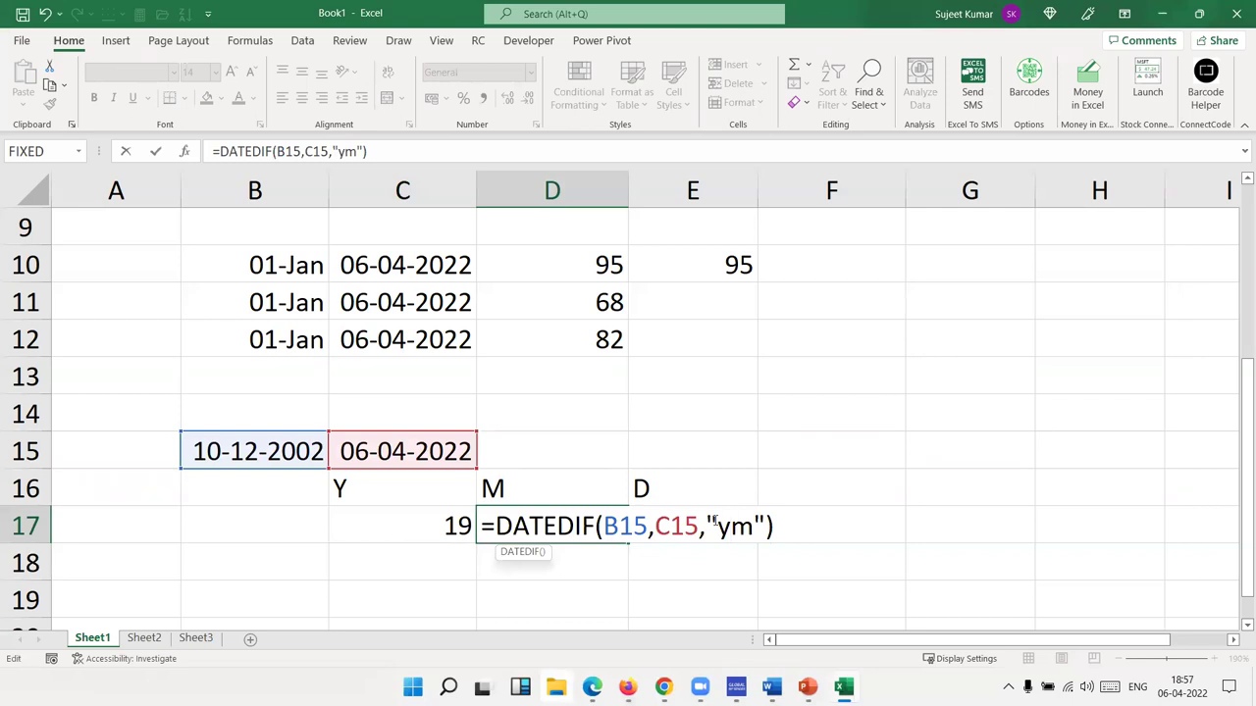
{"action": "key", "text": "Return"}
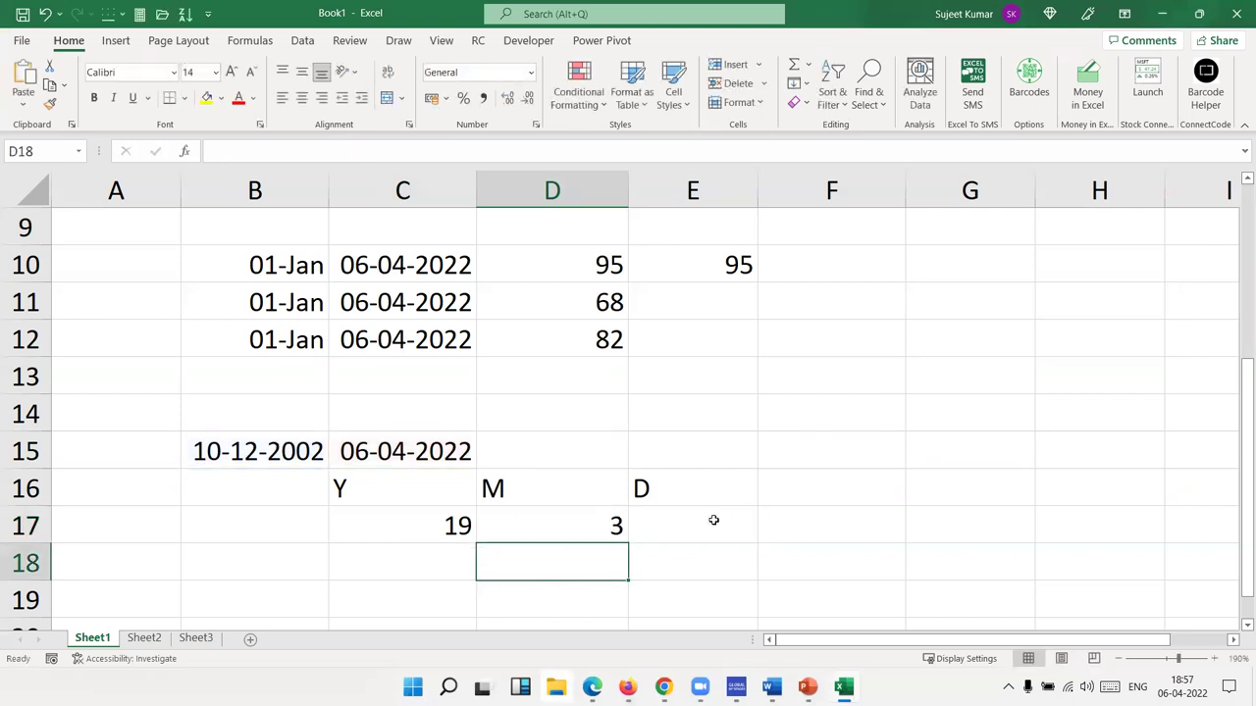
{"action": "left_click", "coordinate": [713, 519]}
Enter =DATEDIF(B15,C15,"md") in E17 to return 27 leftover days
{"action": "type", "text": "=da"}
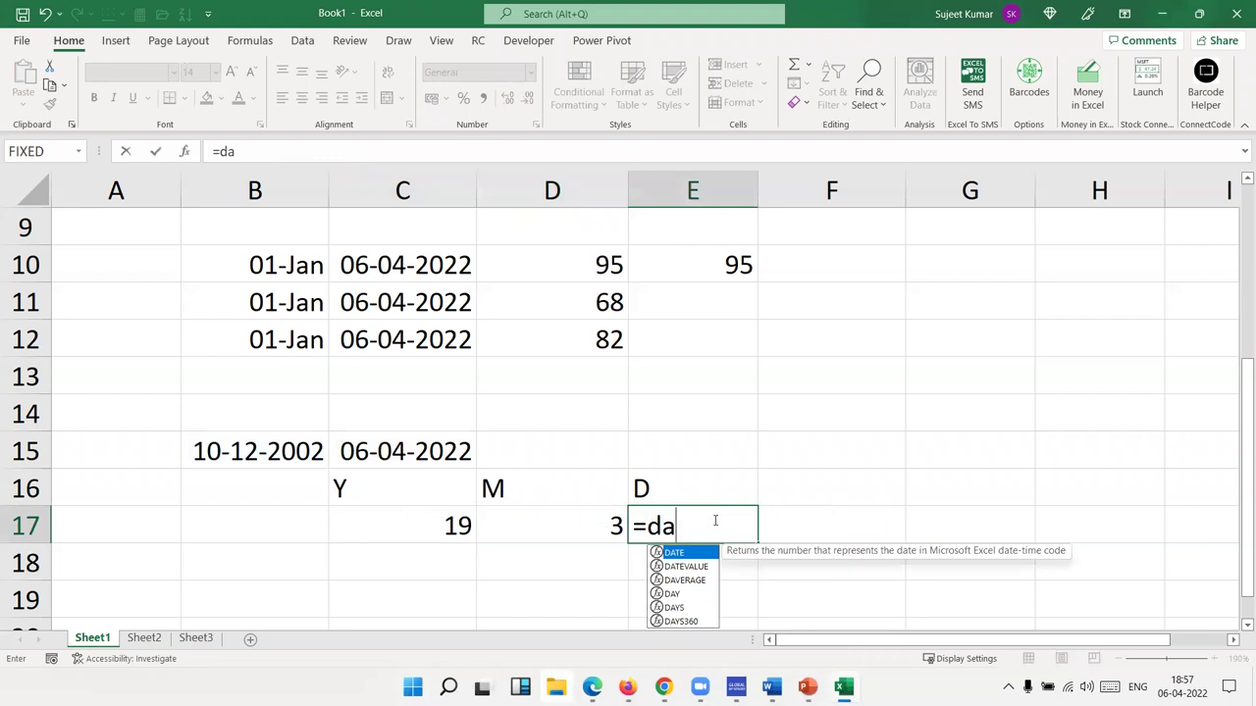
{"action": "type", "text": "r"}
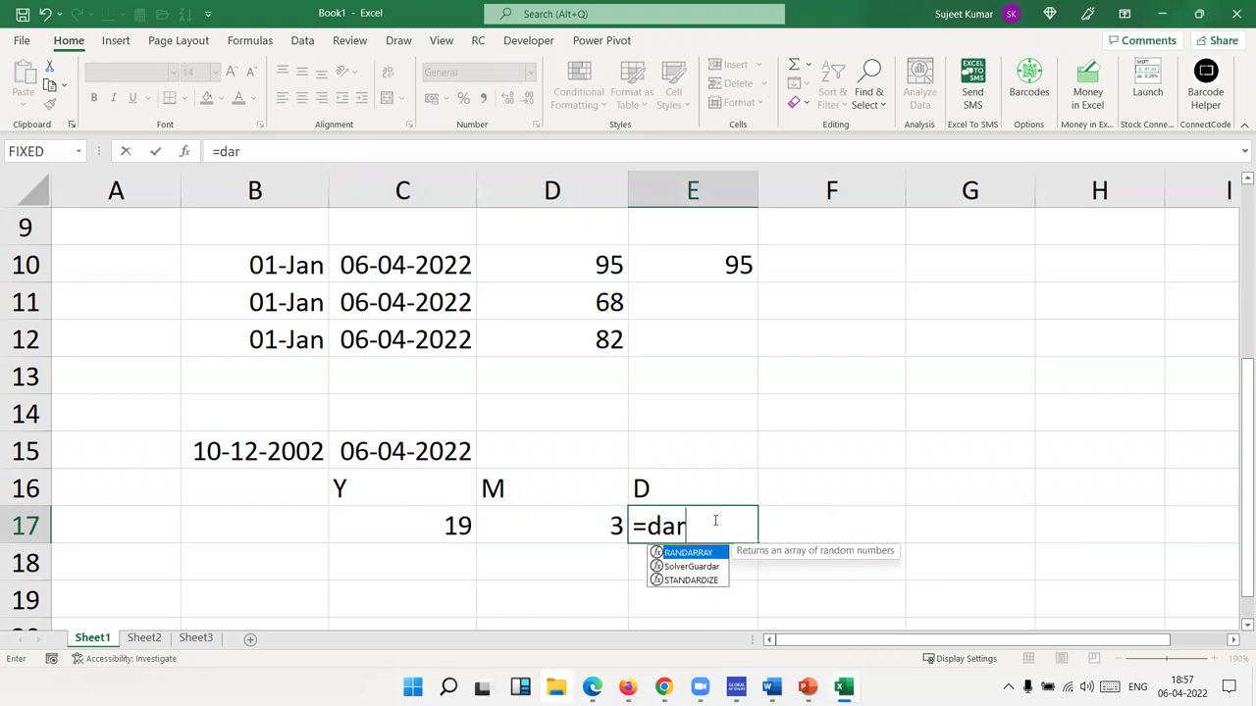
{"action": "key", "text": "BackSpace"}
{"action": "type", "text": "te"}
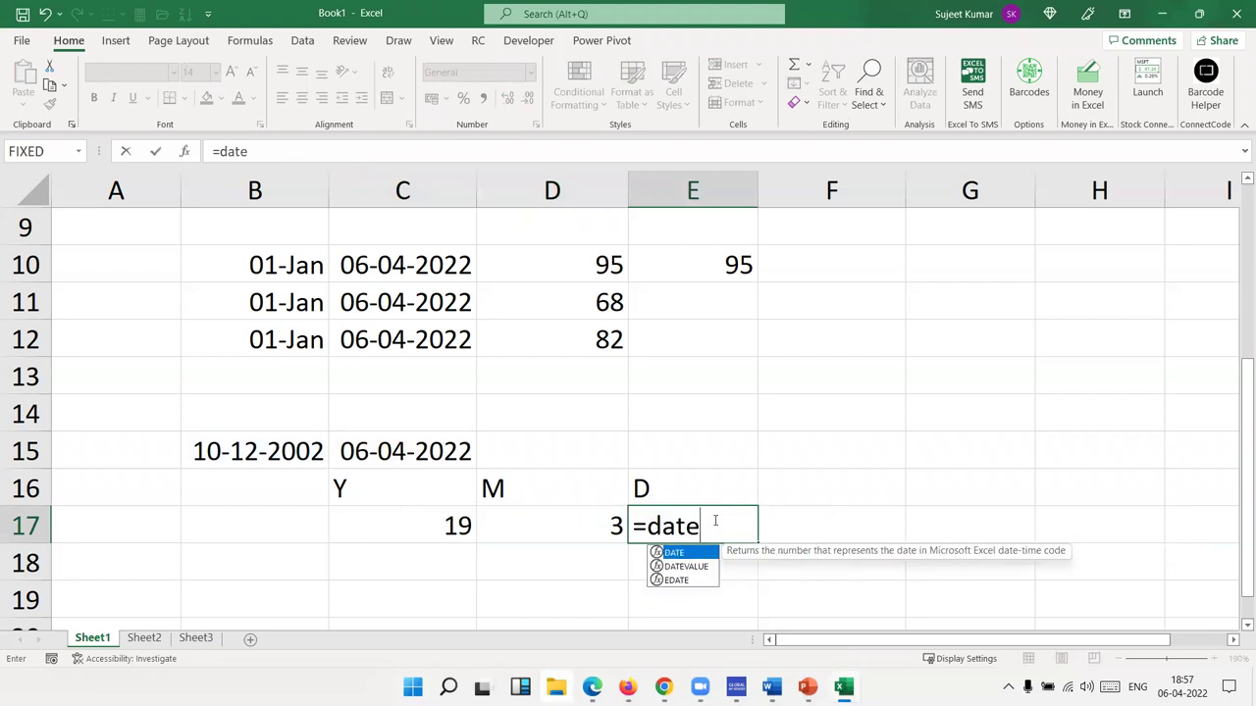
{"action": "type", "text": "dif("}
{"action": "left_click", "coordinate": [253, 454]}
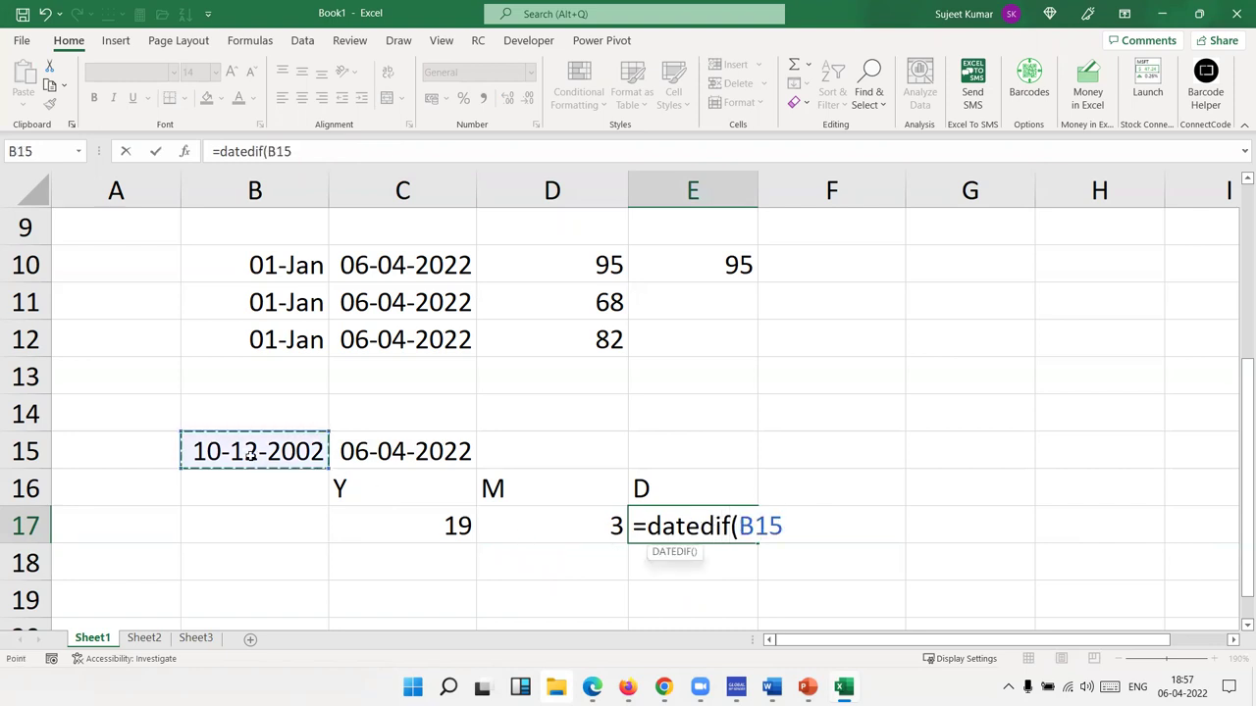
{"action": "type", "text": ","}
{"action": "left_click", "coordinate": [367, 449]}
{"action": "type", "text": ",\""}
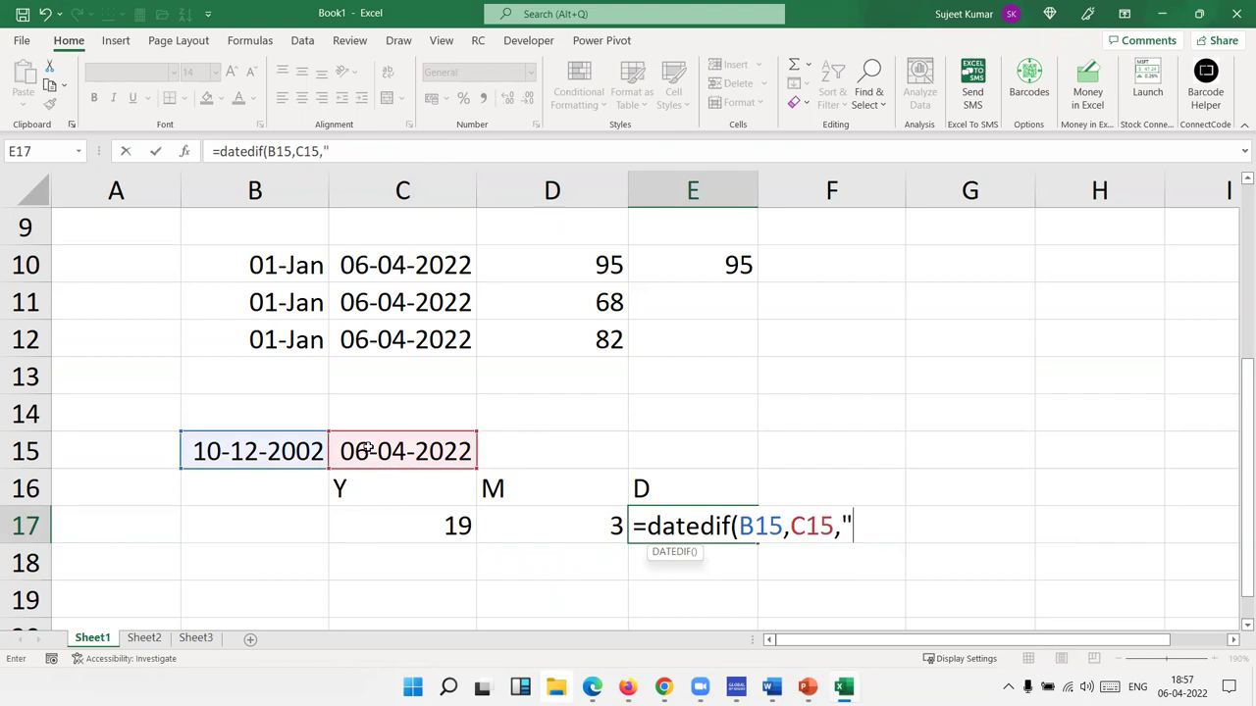
{"action": "type", "text": "ymd"}
{"action": "key", "text": "BackSpace"}
{"action": "key", "text": "BackSpace"}
{"action": "key", "text": "BackSpace"}
{"action": "type", "text": "md\")"}
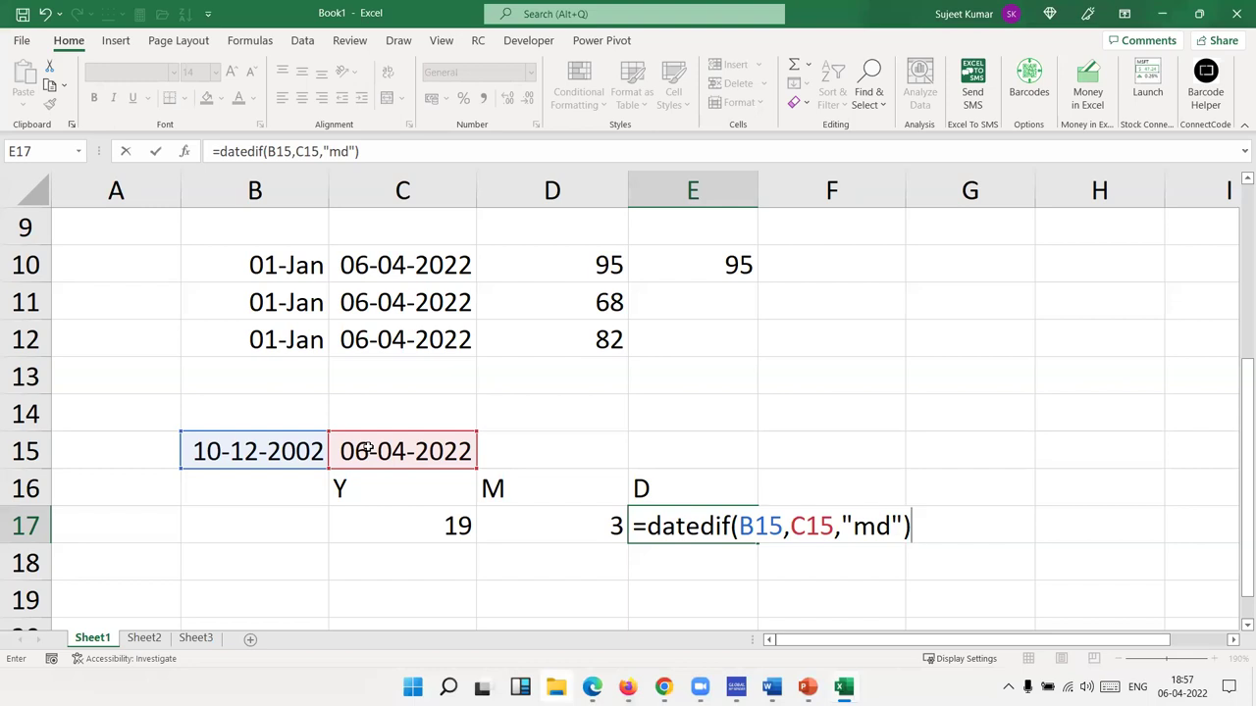
{"action": "key", "text": "Return"}
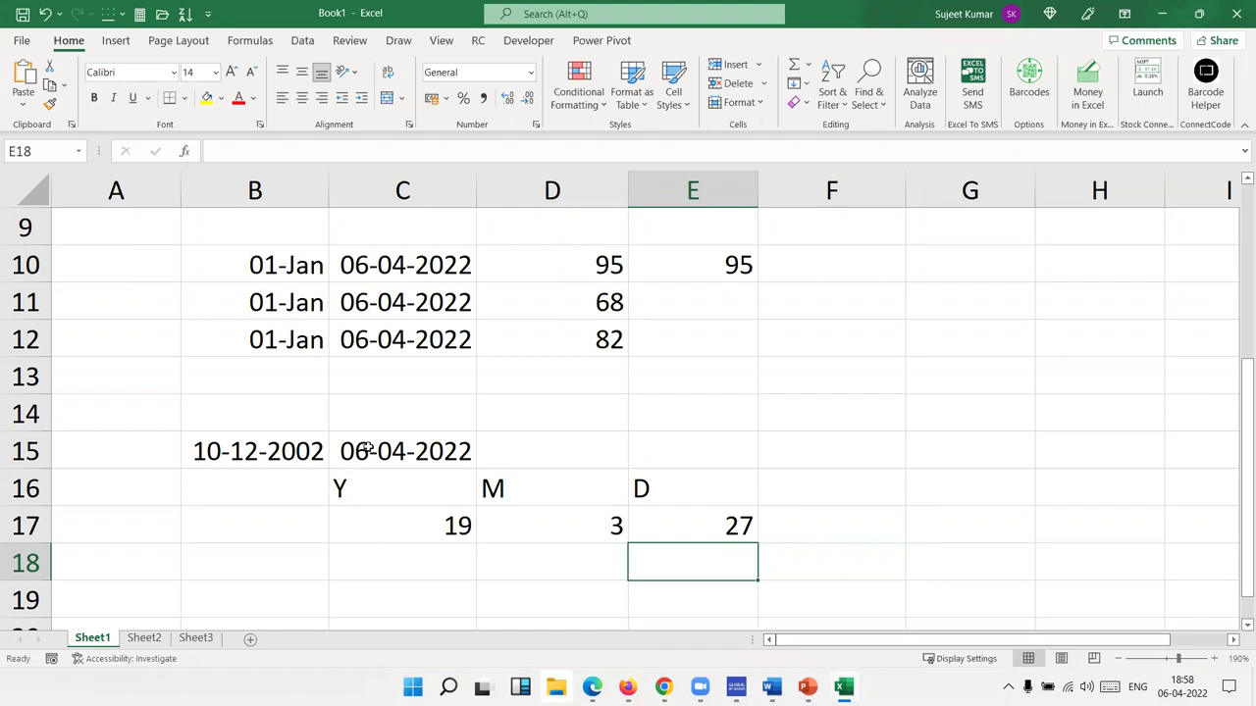
{"action": "key", "text": "Up"}
{"action": "key", "text": "Left"}
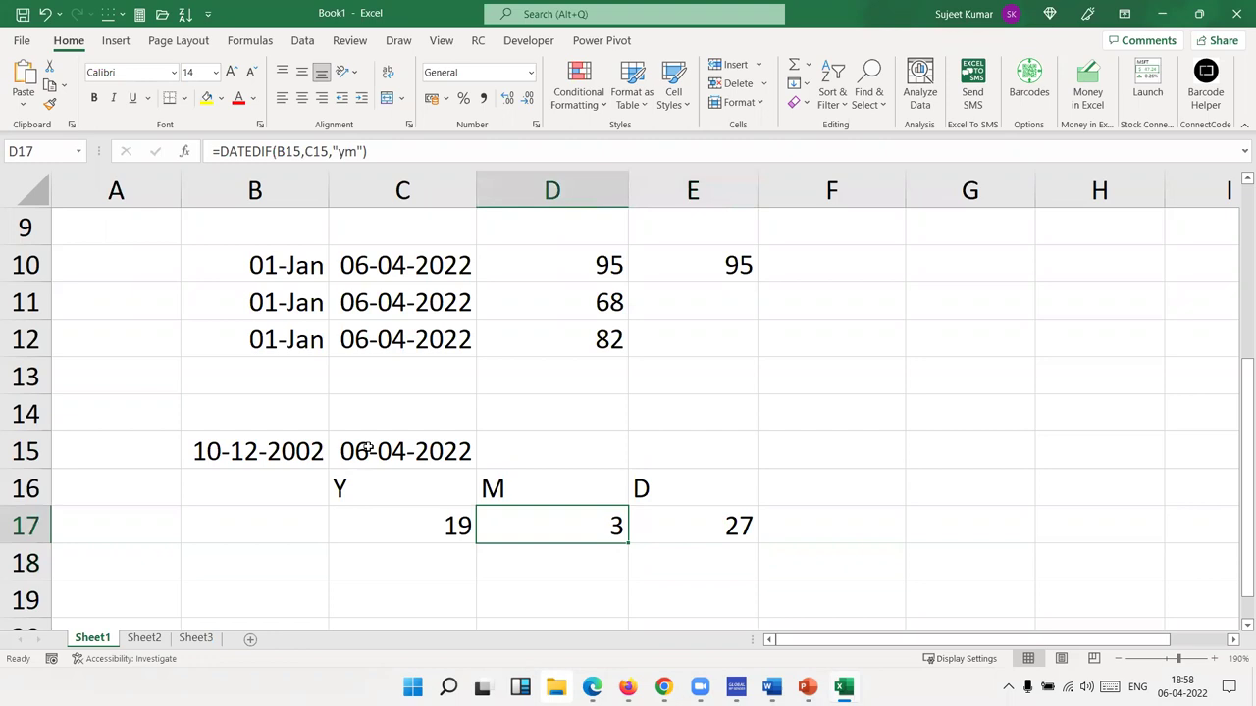
{"action": "key", "text": "Left"}
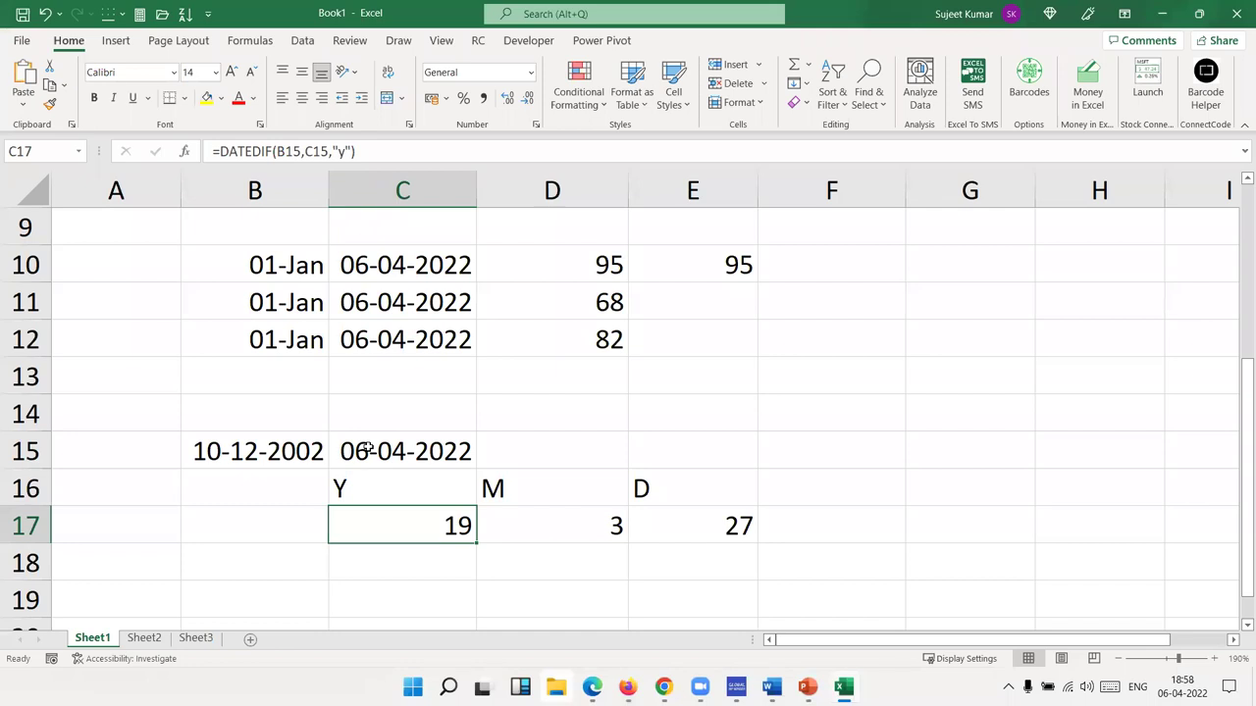
{"action": "scroll", "coordinate": [412, 513], "scroll_direction": "up", "scroll_amount": 3}
{"action": "scroll", "coordinate": [416, 511], "scroll_direction": "down", "scroll_amount": 6}
{"action": "scroll", "coordinate": [416, 511], "scroll_direction": "up", "scroll_amount": 3}
{"action": "scroll", "coordinate": [416, 511], "scroll_direction": "up", "scroll_amount": 3}
{"action": "scroll", "coordinate": [417, 511], "scroll_direction": "up", "scroll_amount": 1}
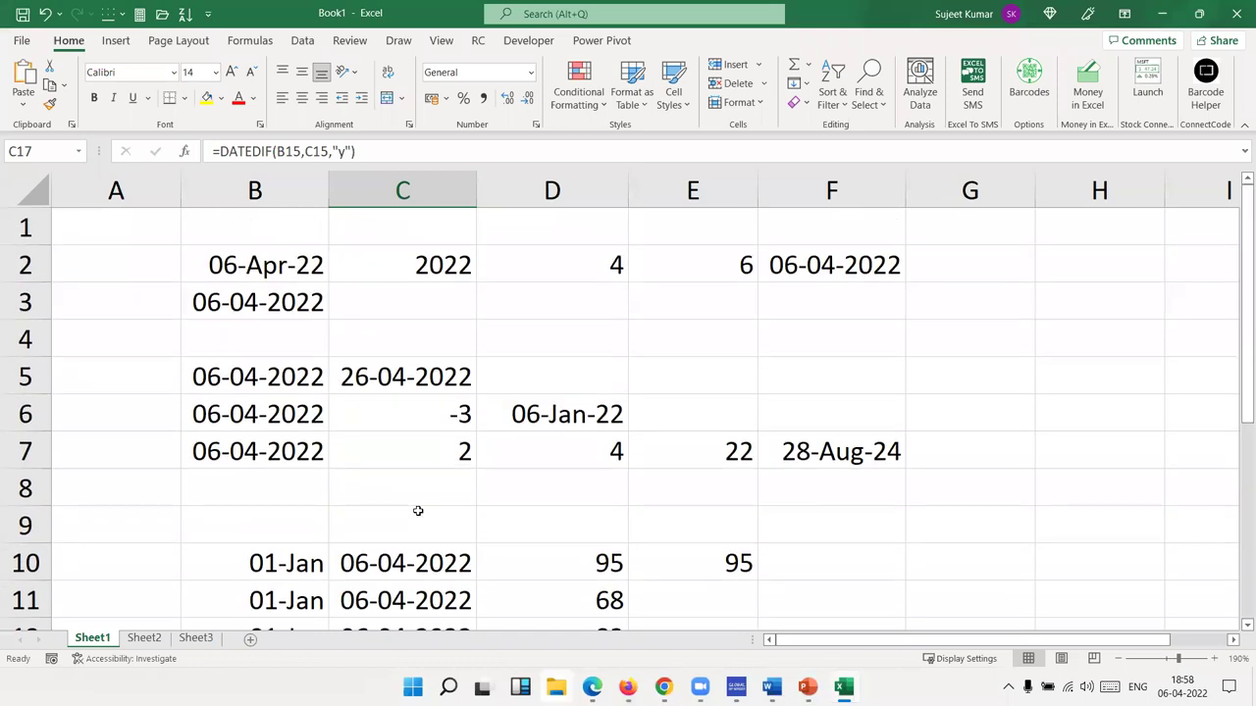